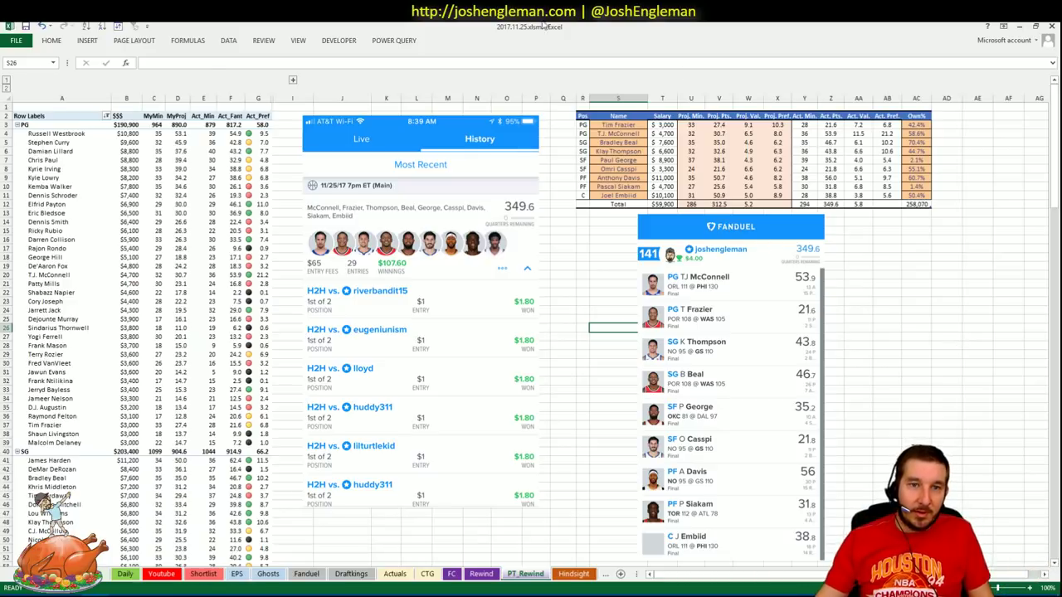
Review T.J. McConnell's and Tim Frazier's salary, minutes and fantasy points in the point guard section of the PT_Rewind pivot table
left_click(291, 108)
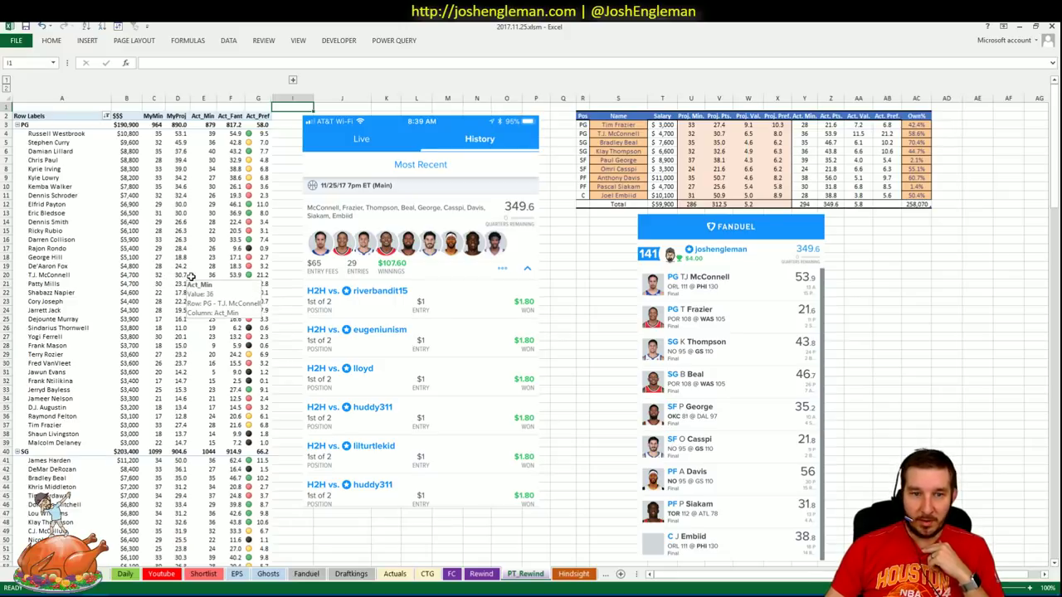
left_click(58, 276)
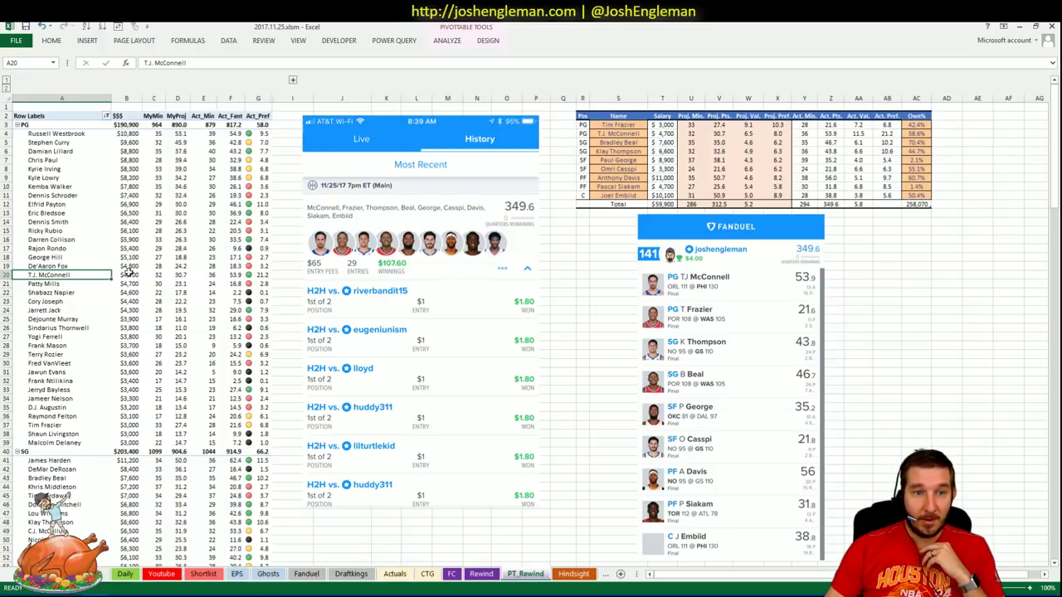
left_click(218, 284)
left_click(212, 275)
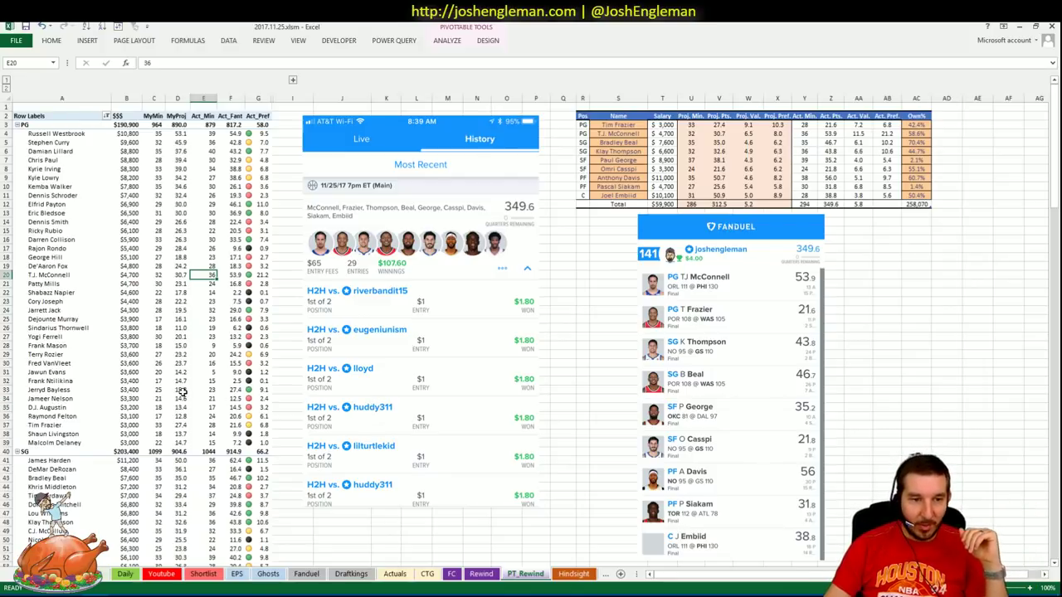
left_click(236, 425)
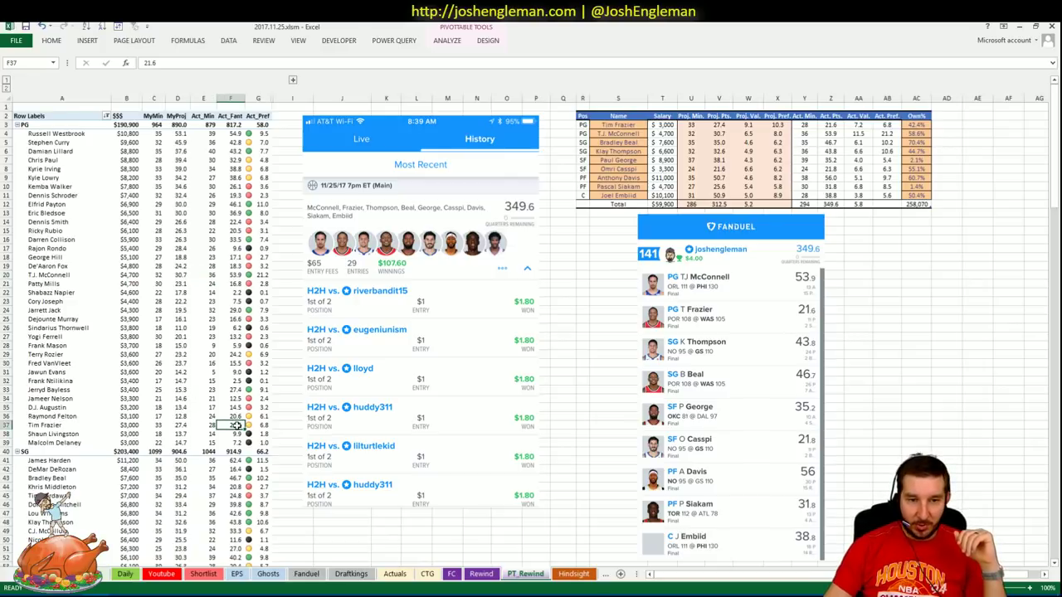
left_click(213, 426)
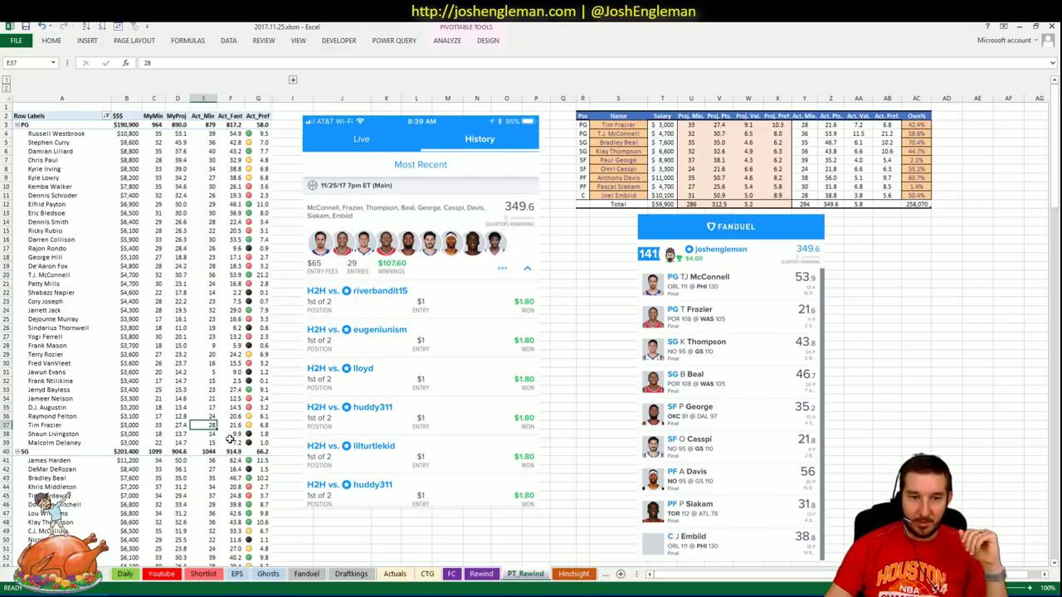
left_click(128, 424)
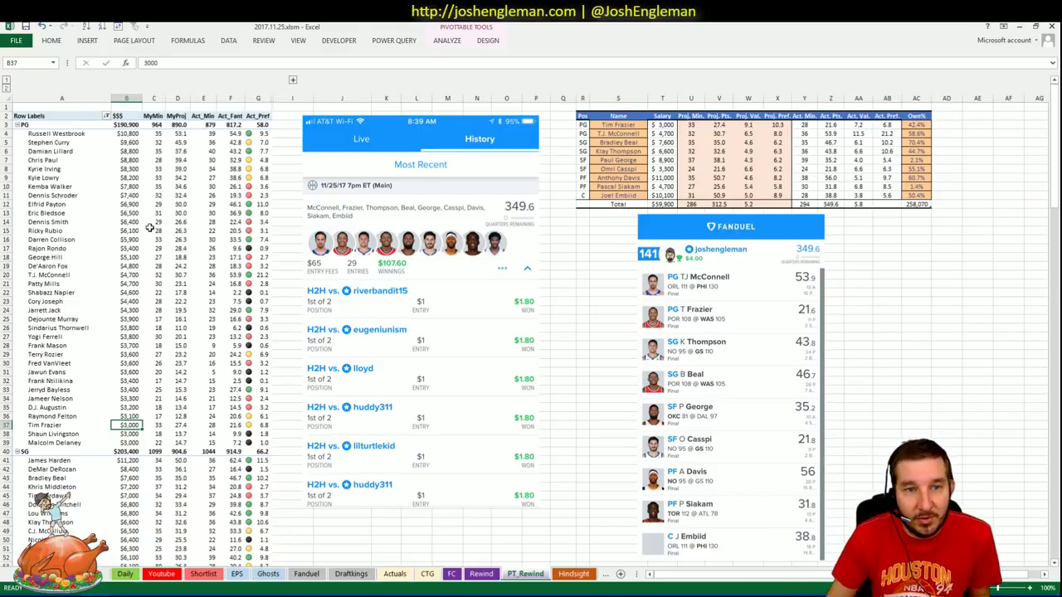
Compare the actual fantasy points of Stephen Curry, Russell Westbrook, Damian Lillard and Jerryd Bayless, and check Bayless's salary
left_click(232, 142)
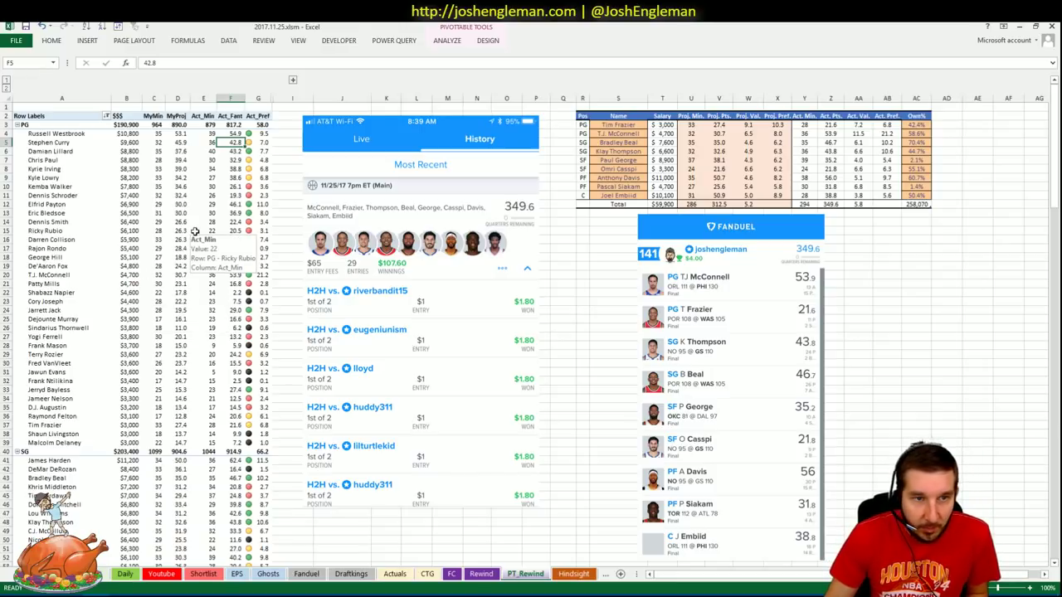
left_click(236, 134)
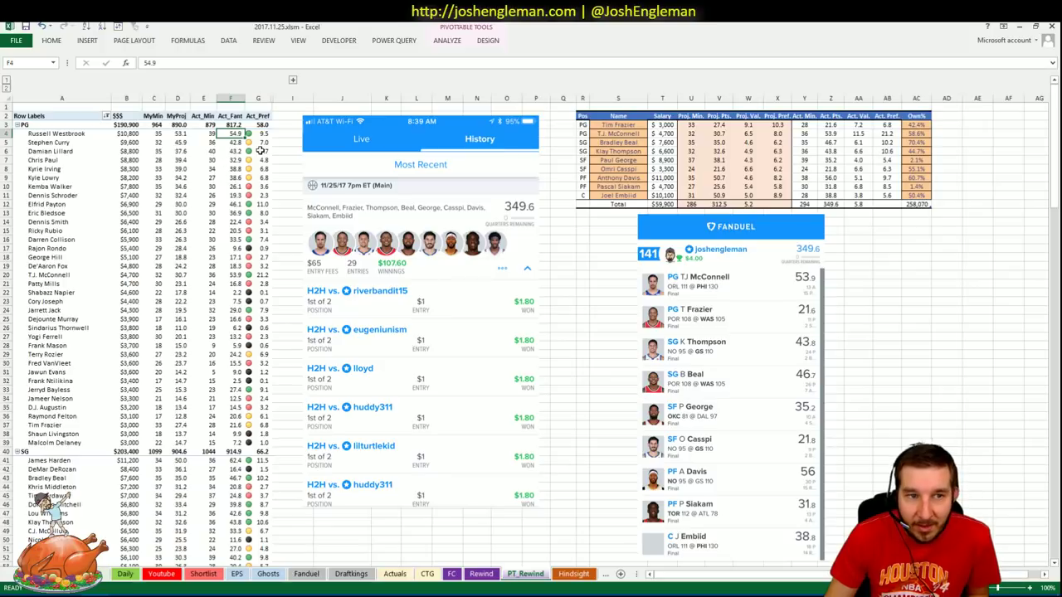
left_click(234, 152)
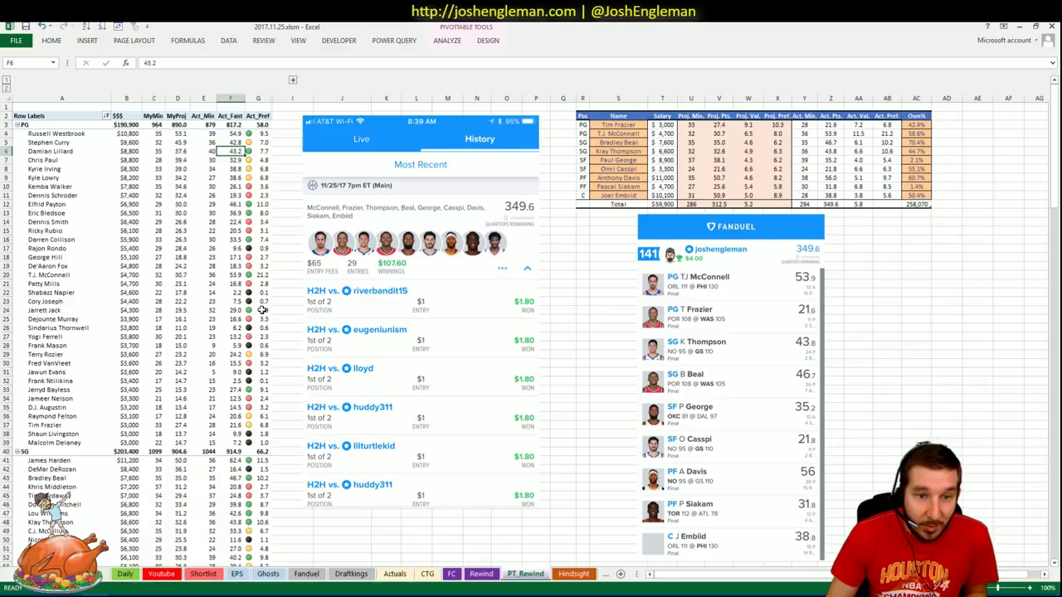
mouse_move(269, 311)
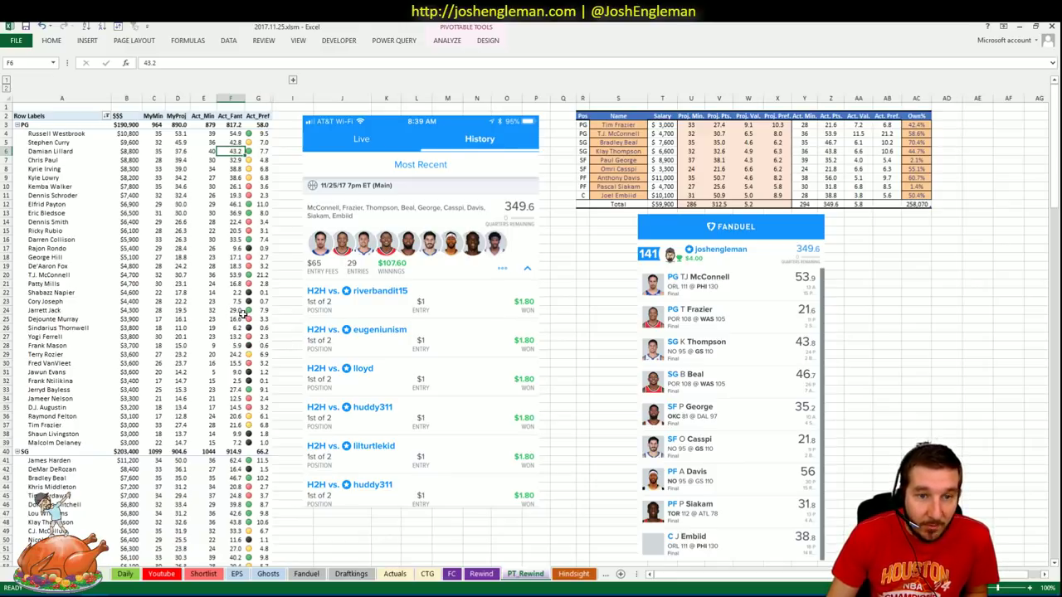
left_click(228, 390)
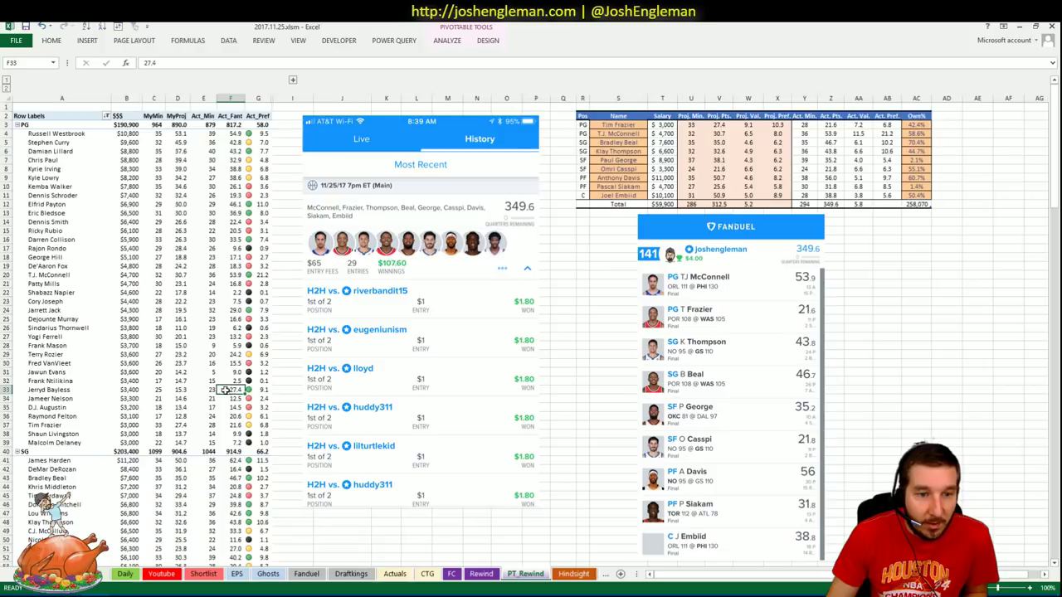
left_click(127, 390)
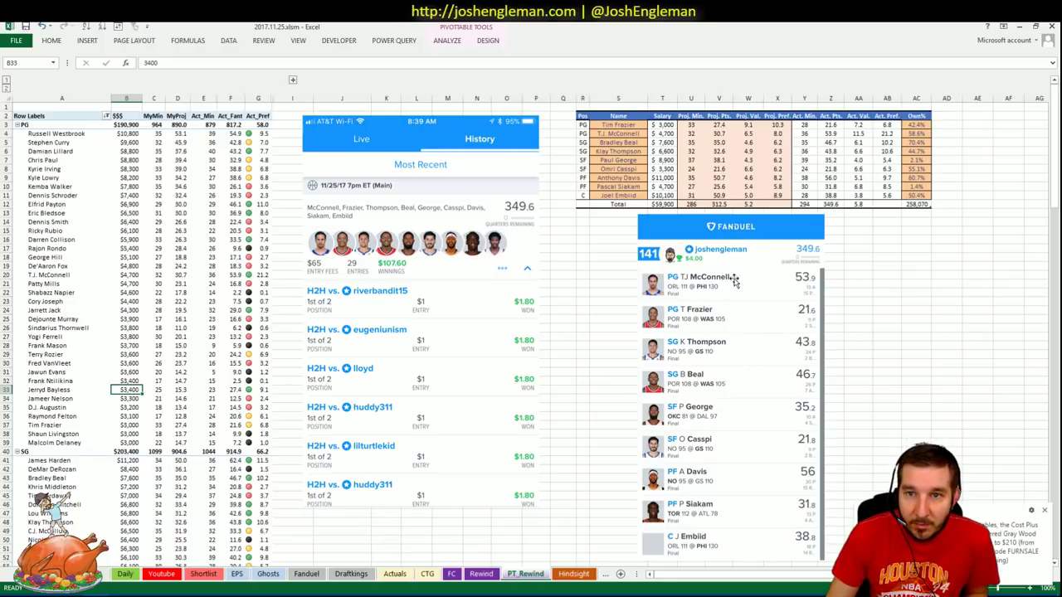
Check Tim Frazier's and T.J. McConnell's salaries together in the lineup table and dismiss the desktop notification
left_click(672, 133)
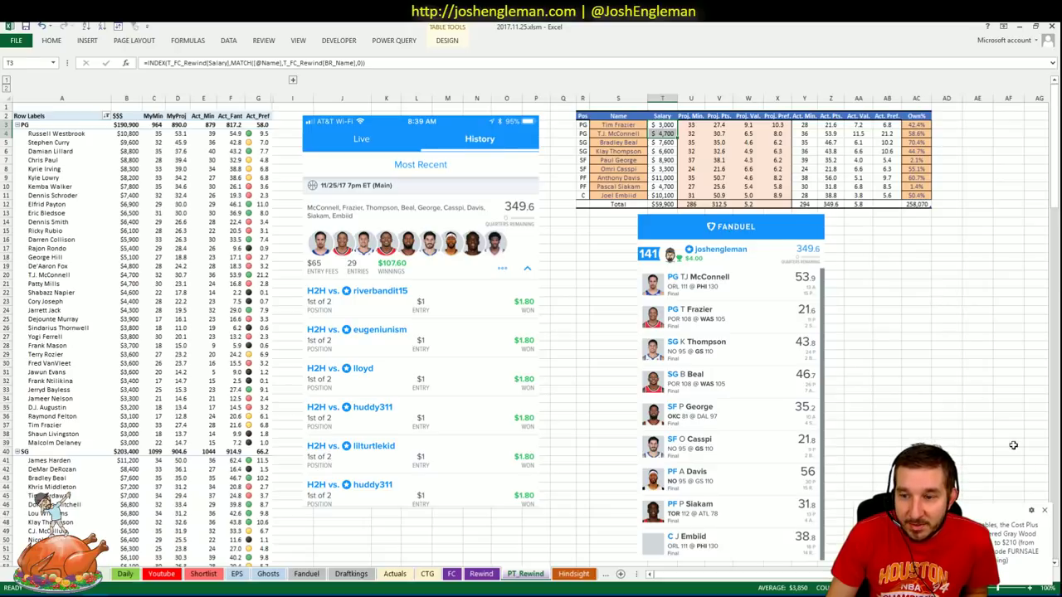
left_click(1046, 510)
left_click(960, 388)
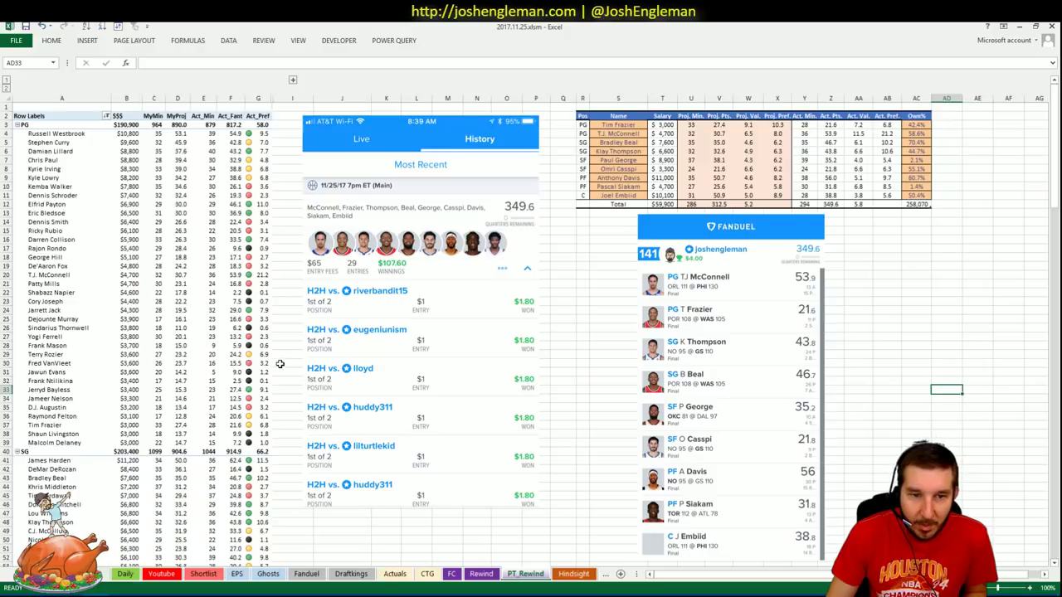
Freeze the panes above row 13 so that rows 1 to 12 with the lineup table stay fixed
scroll(287, 361, "down", 1)
scroll(286, 361, "down", 3)
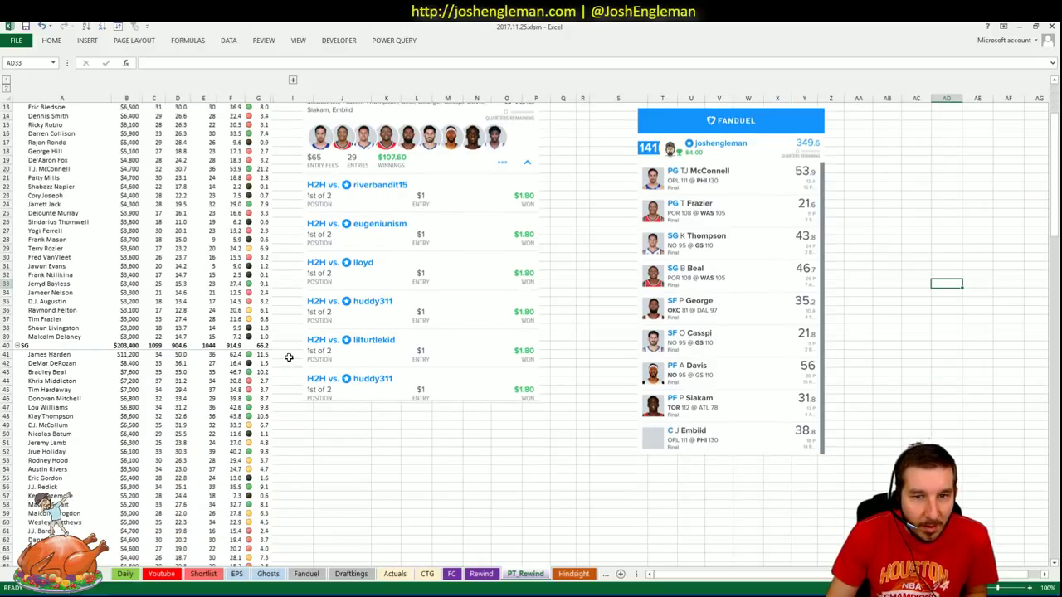
scroll(286, 361, "up", 4)
left_click(7, 213)
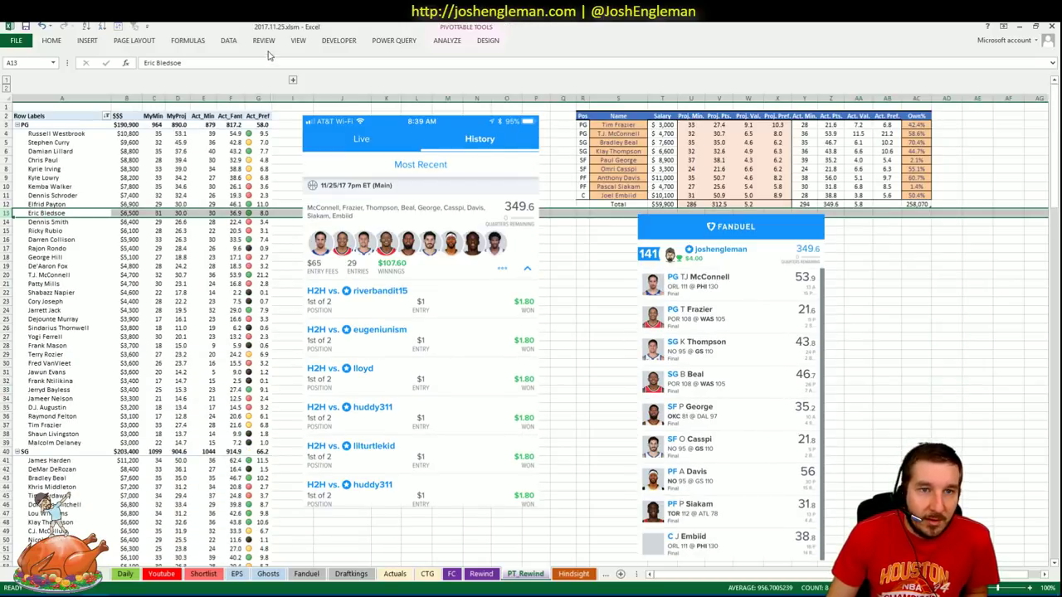
left_click(298, 40)
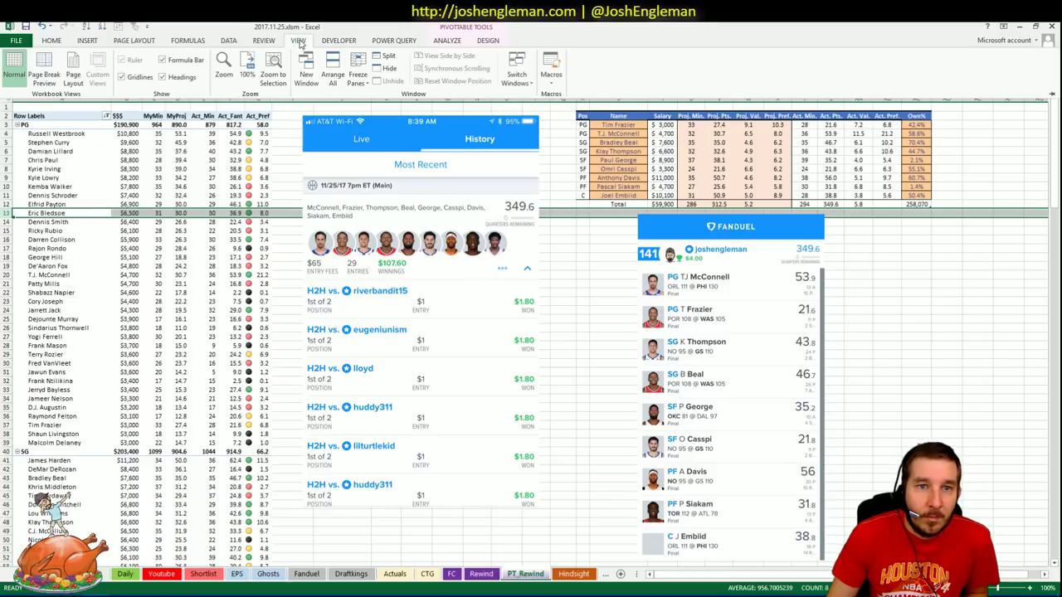
left_click(358, 76)
left_click(373, 93)
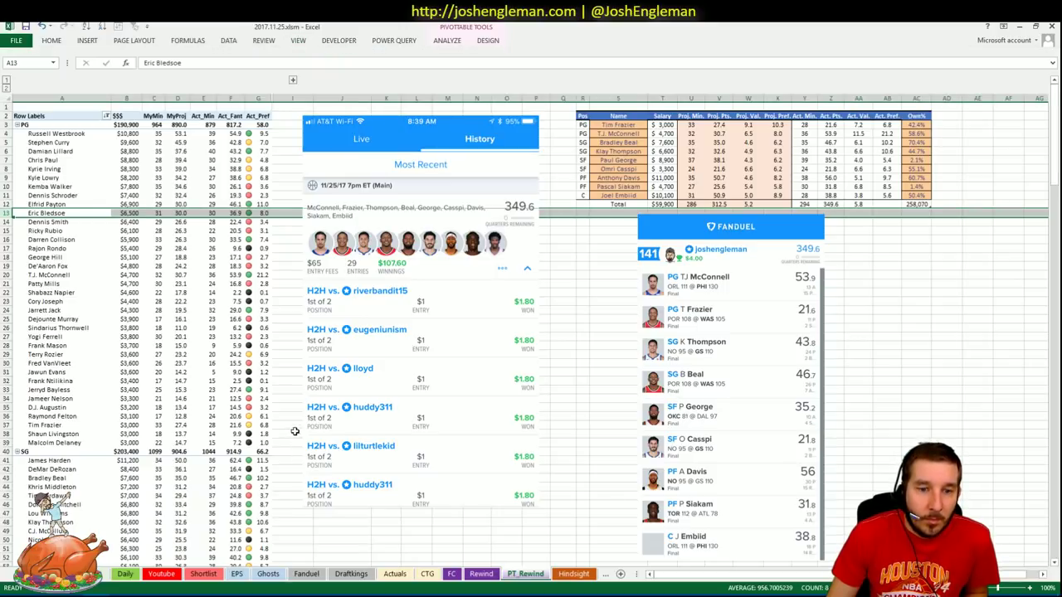
Examine the shooting guard section, highlighting Bradley Beal's row and Klay Thompson's row across all pivot columns
scroll(292, 406, "down", 8)
scroll(291, 401, "down", 2)
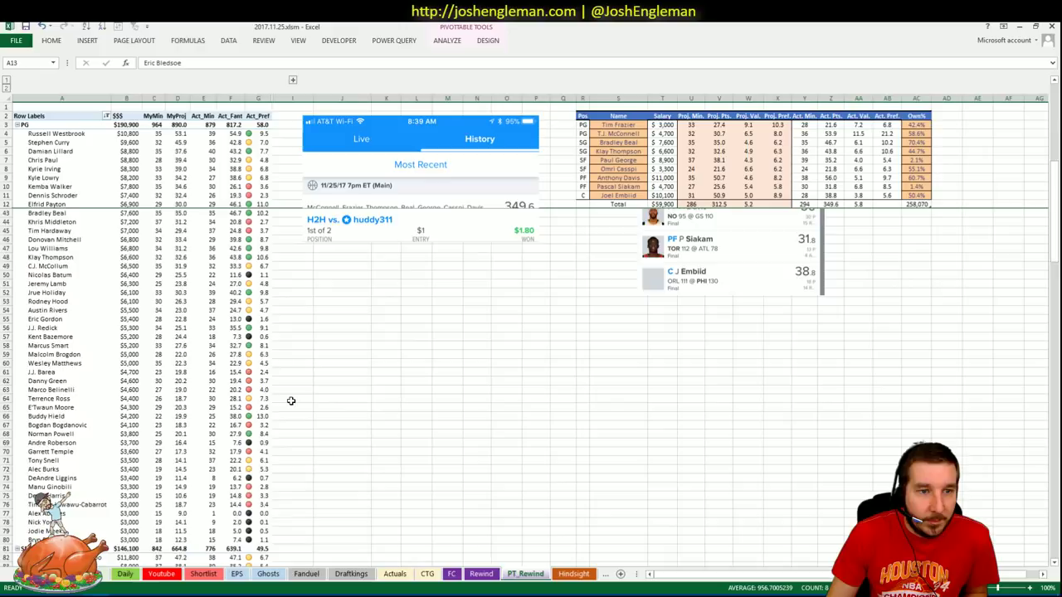
scroll(291, 400, "up", 1)
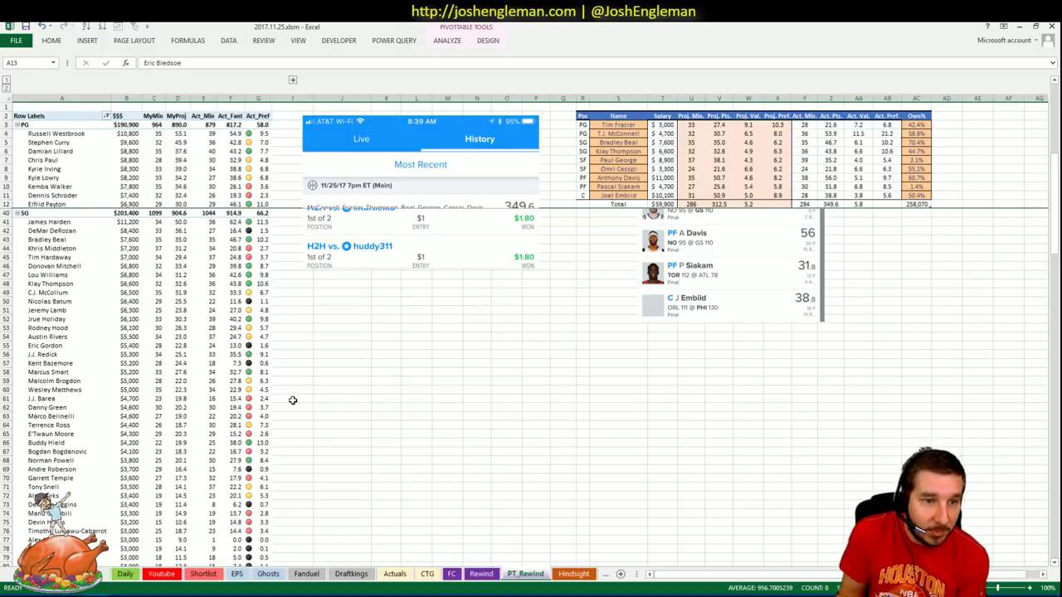
left_click_drag(88, 240, 262, 239)
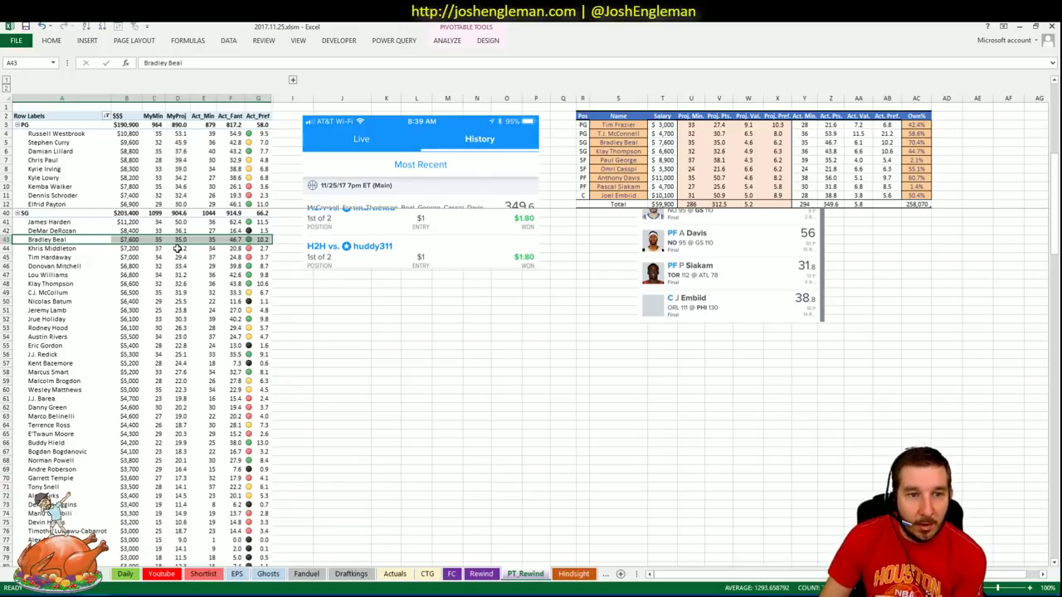
left_click_drag(56, 284, 254, 287)
mouse_move(224, 283)
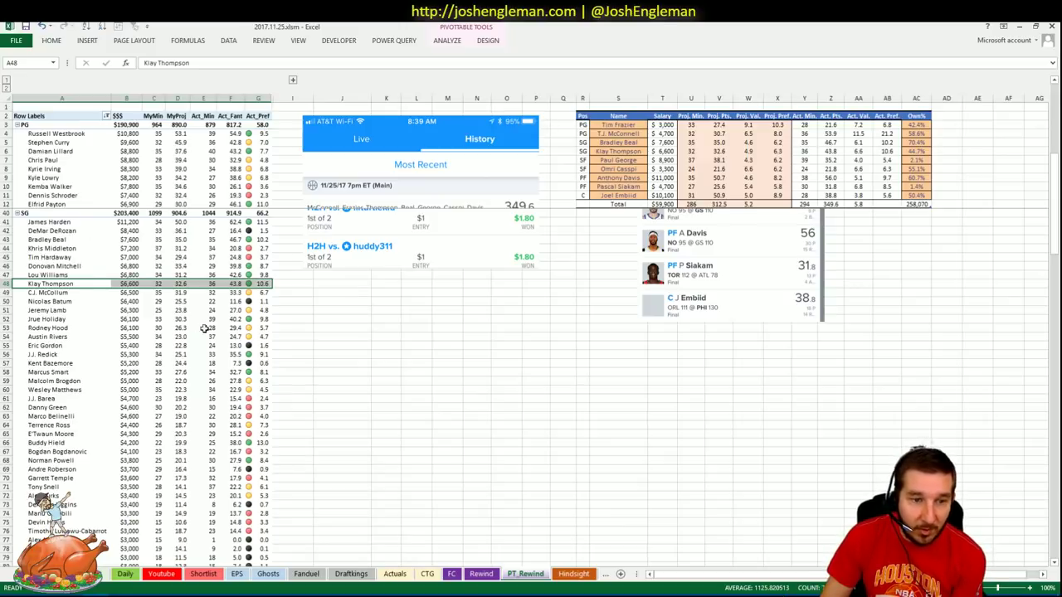
scroll(298, 358, "down", 1)
scroll(298, 358, "up", 1)
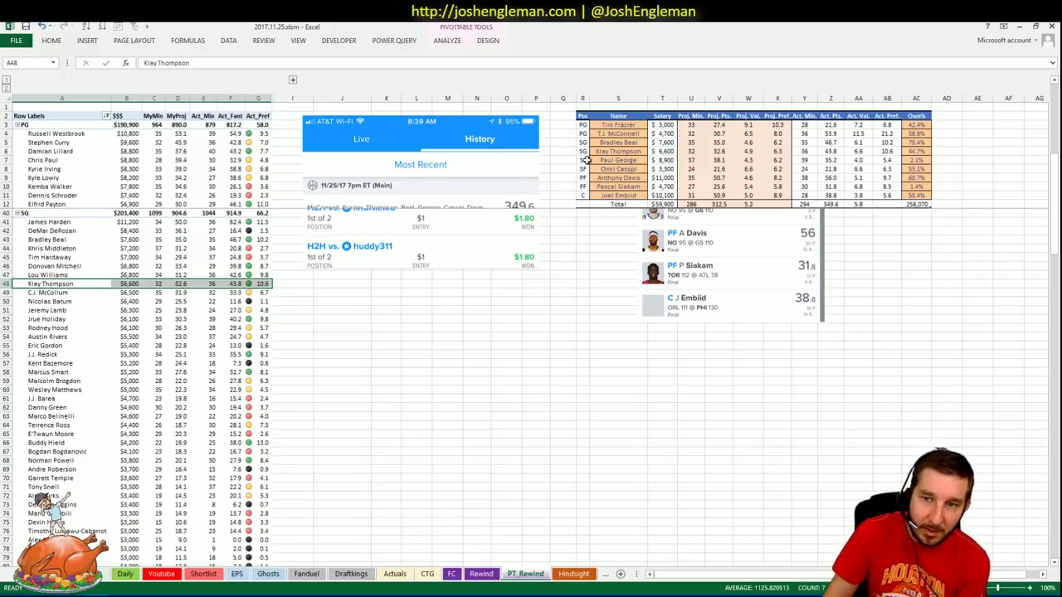
Consult the player projections and game schedule on the Daily sheet and return to the PT_Rewind sheet
scroll(370, 299, "up", 3)
scroll(865, 247, "up", 5)
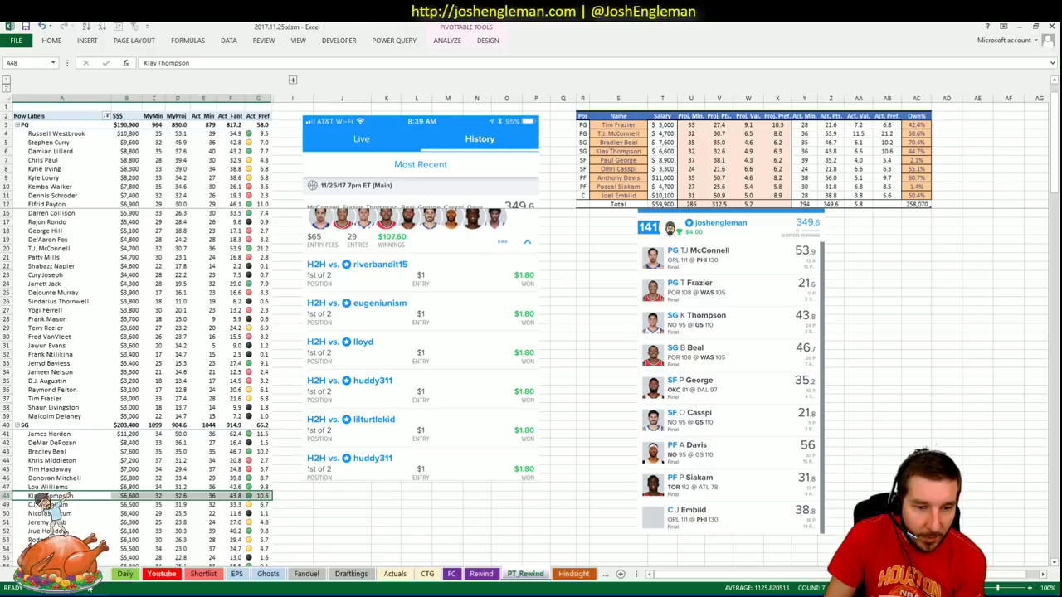
left_click(124, 574)
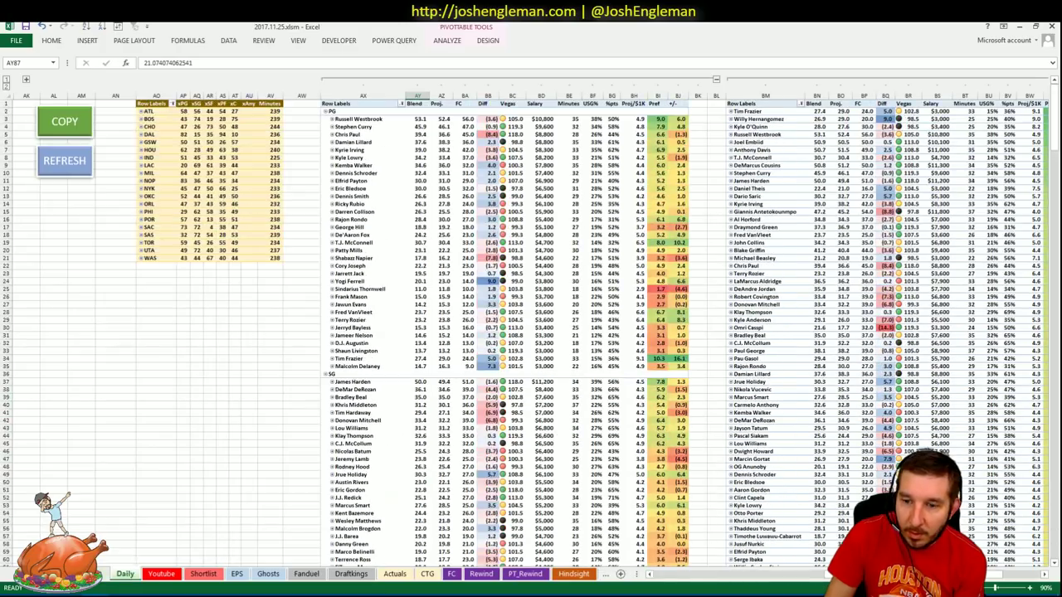
scroll(531, 332, "right", 3)
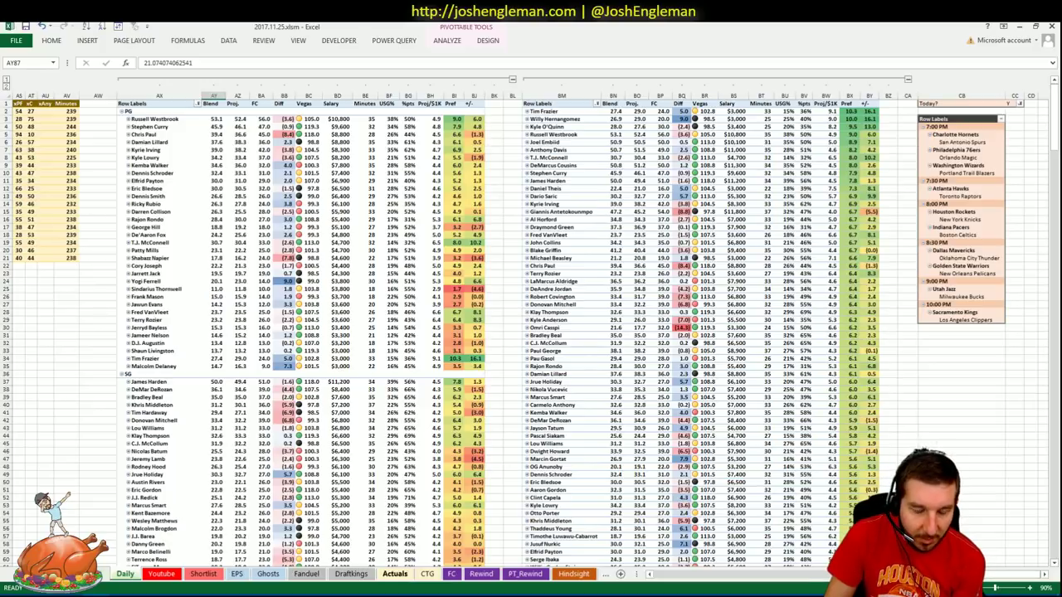
left_click(529, 574)
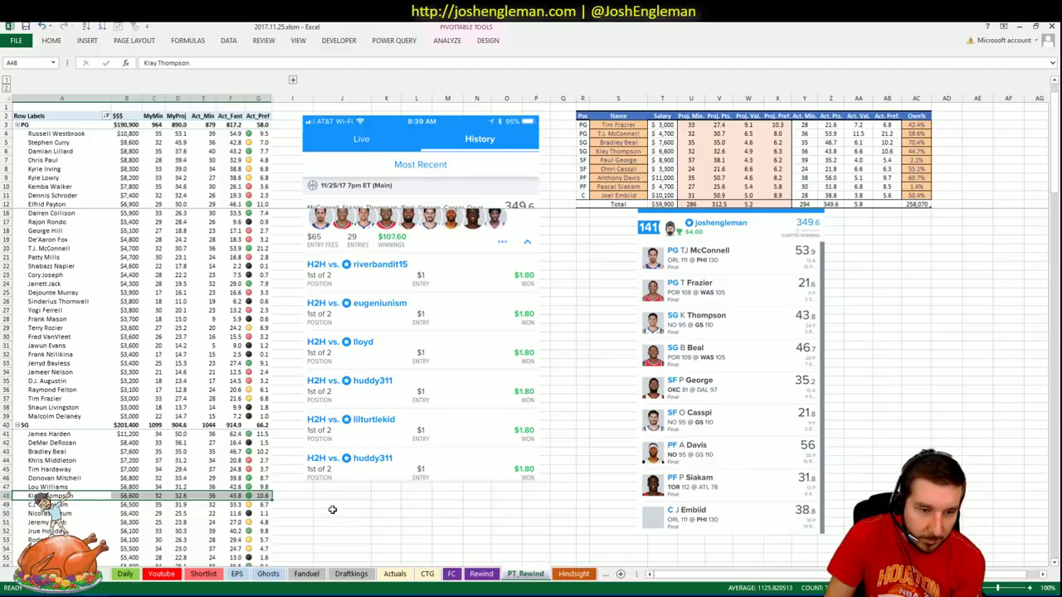
Examine the actual results of shooting guards Khris Middleton, Tim Hardaway, Nicolas Batum, Jrue Holiday and J.J. Redick
left_click(366, 531)
scroll(367, 486, "down", 8)
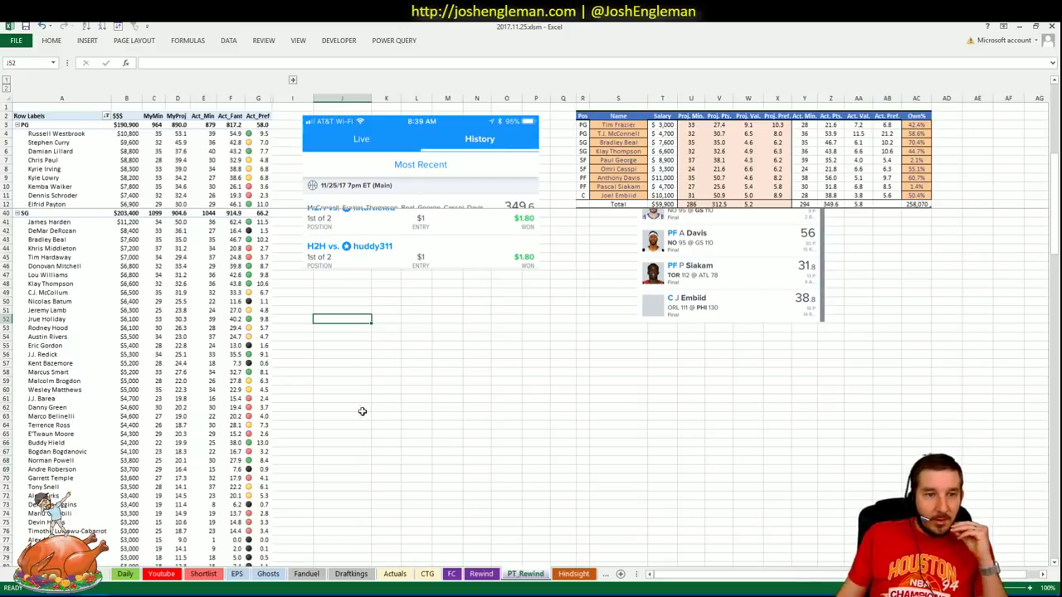
left_click(211, 249)
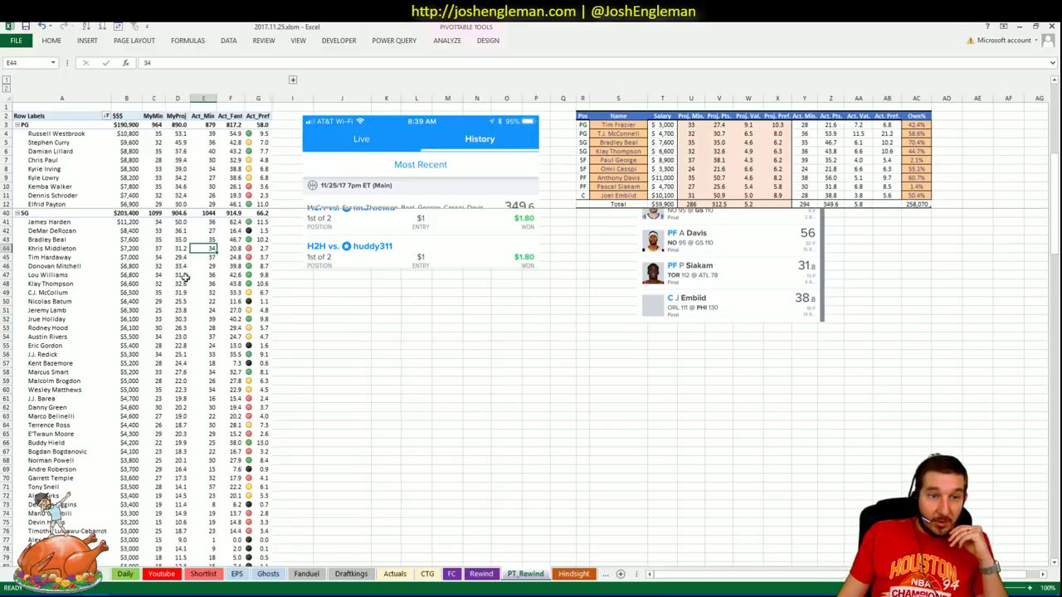
left_click(207, 258)
left_click(228, 259)
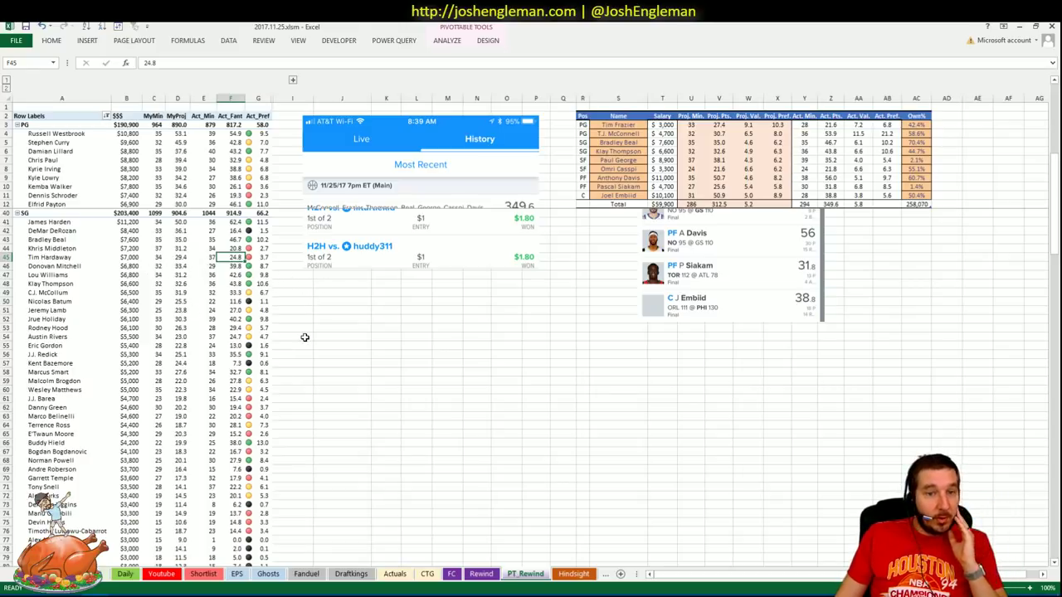
left_click(259, 304)
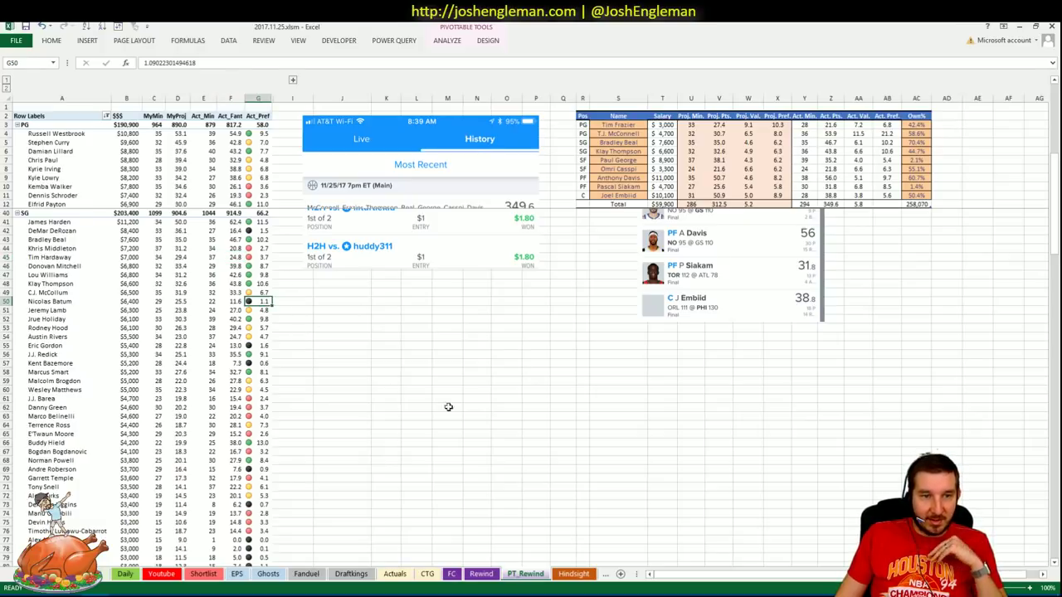
left_click(266, 319)
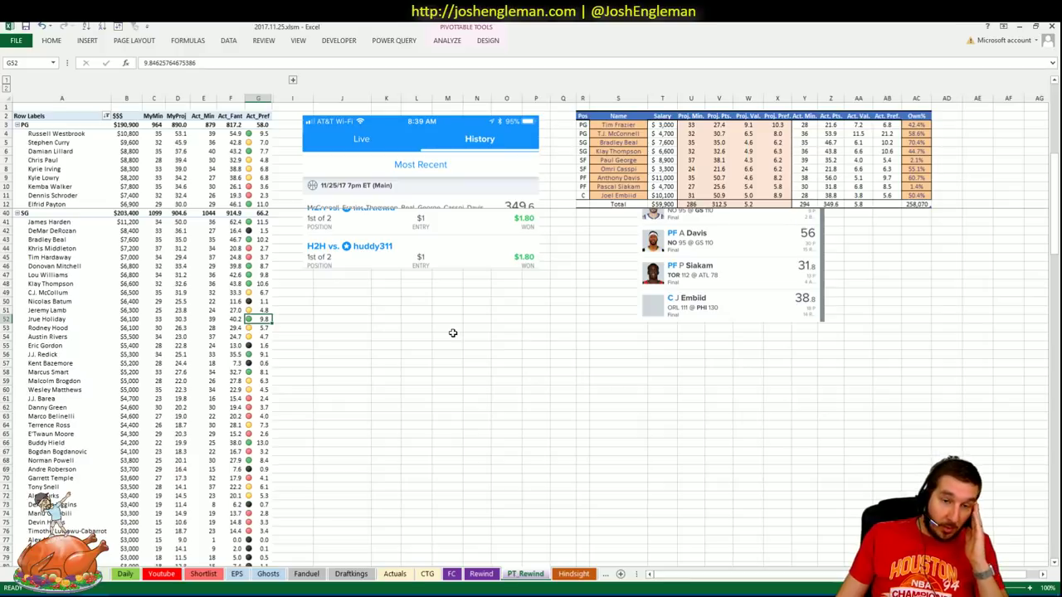
left_click(239, 319)
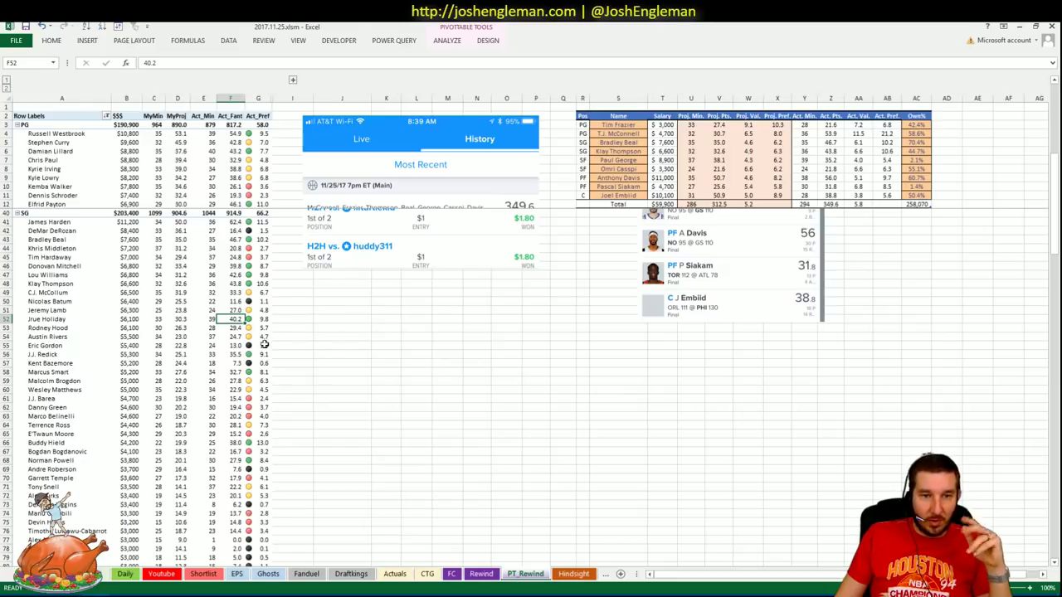
left_click(241, 355)
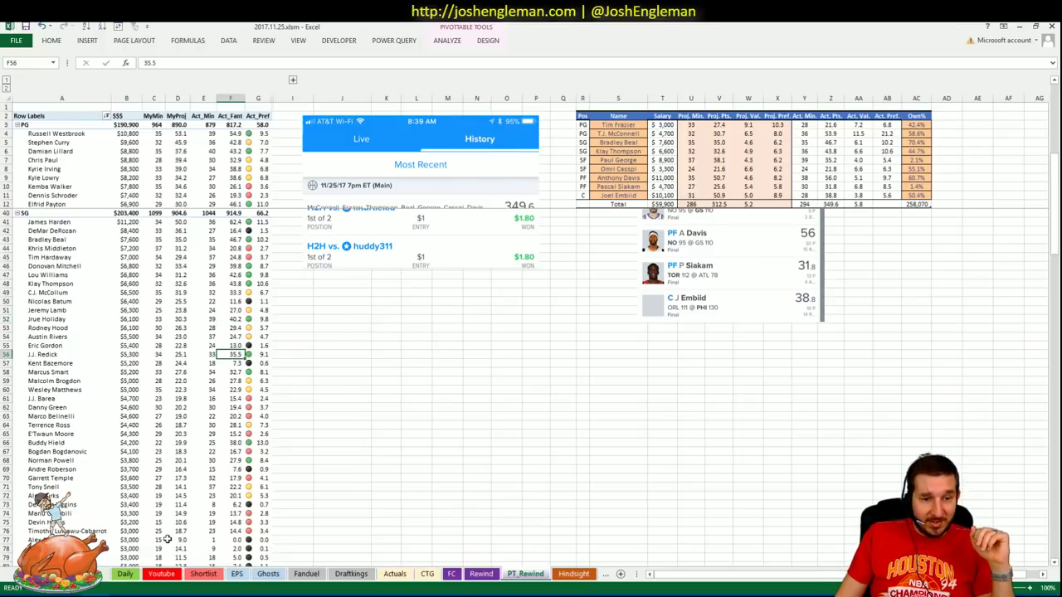
mouse_move(58, 595)
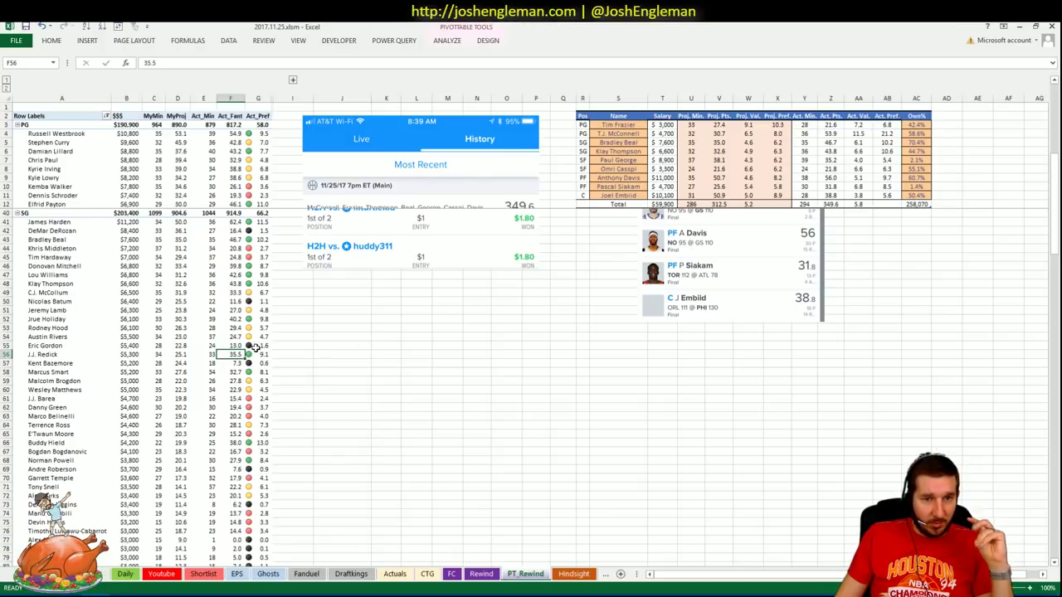
Examine the actual results of shooting guards Marcus Smart, Norman Powell and Buddy Hield
mouse_move(255, 347)
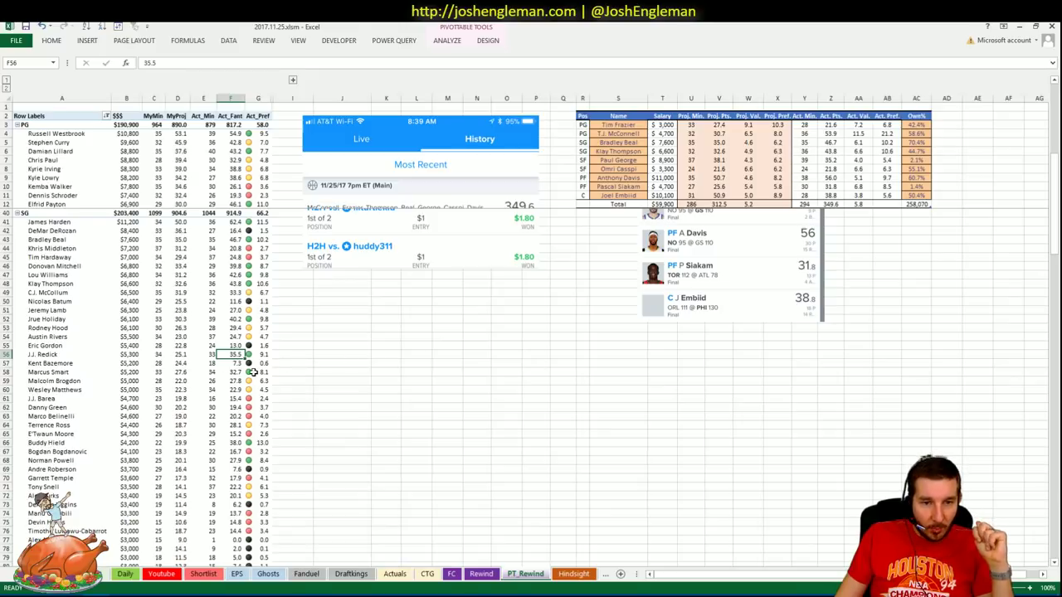
left_click(254, 372)
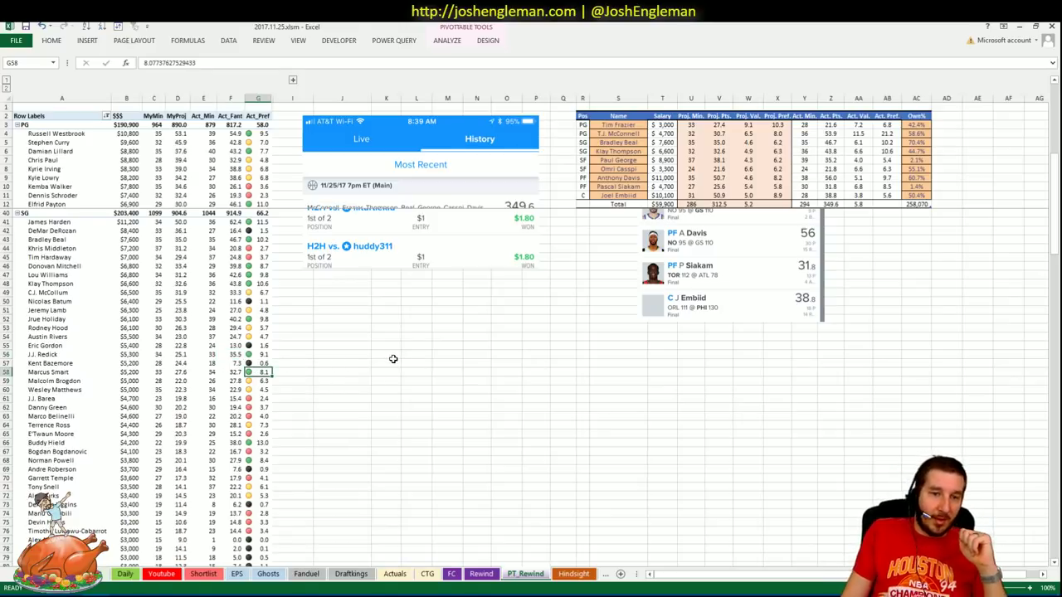
left_click(236, 372)
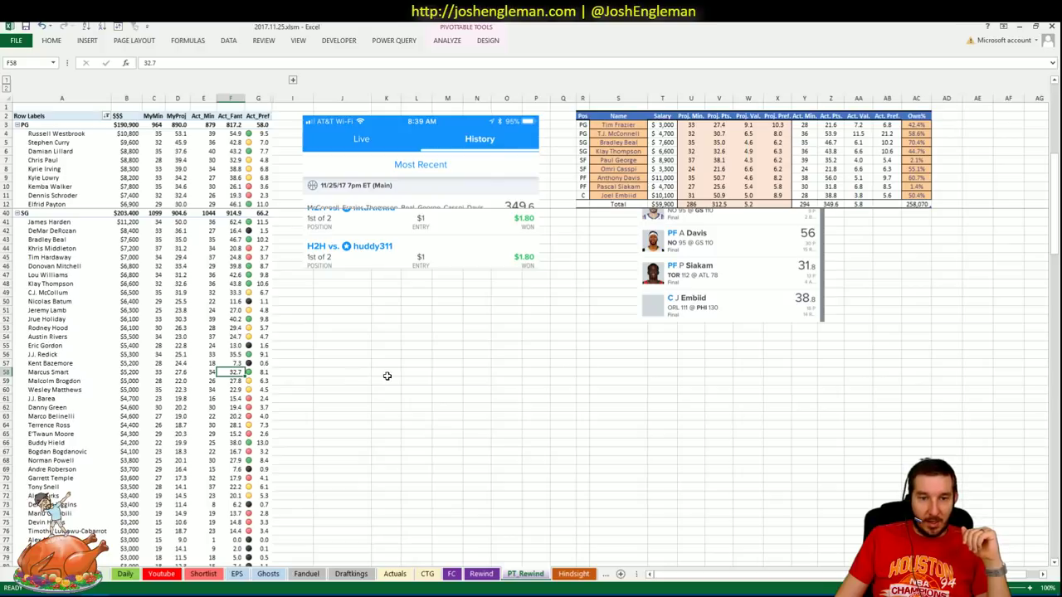
scroll(348, 371, "down", 2)
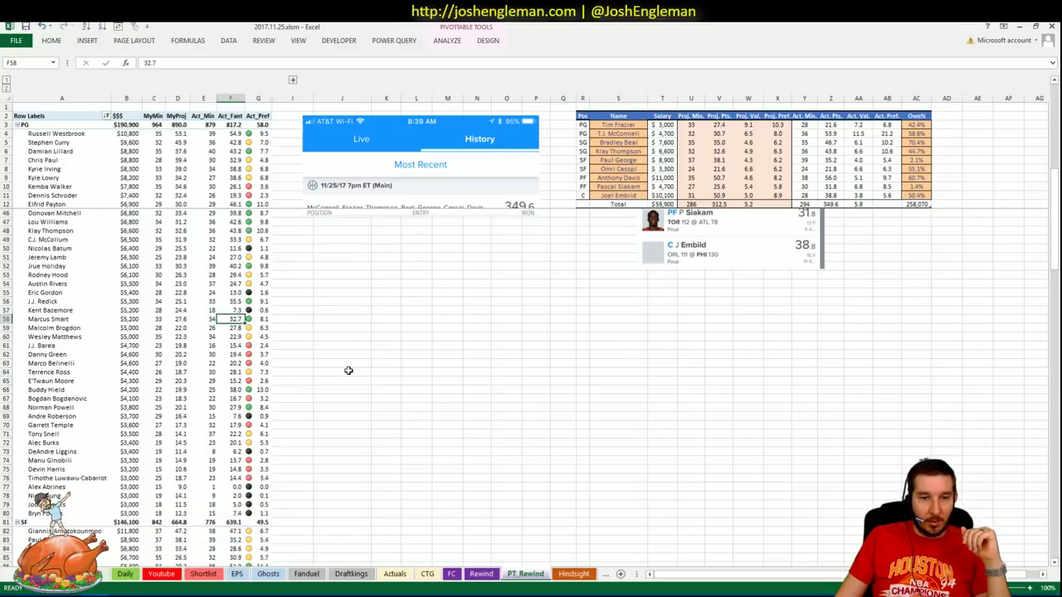
left_click(244, 408)
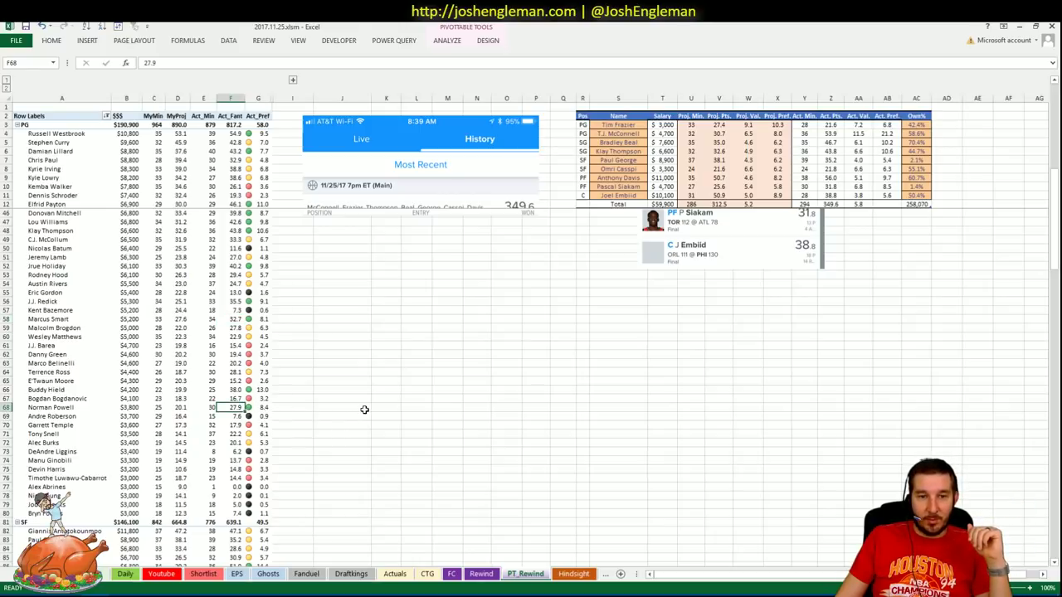
left_click(251, 389)
left_click(240, 390)
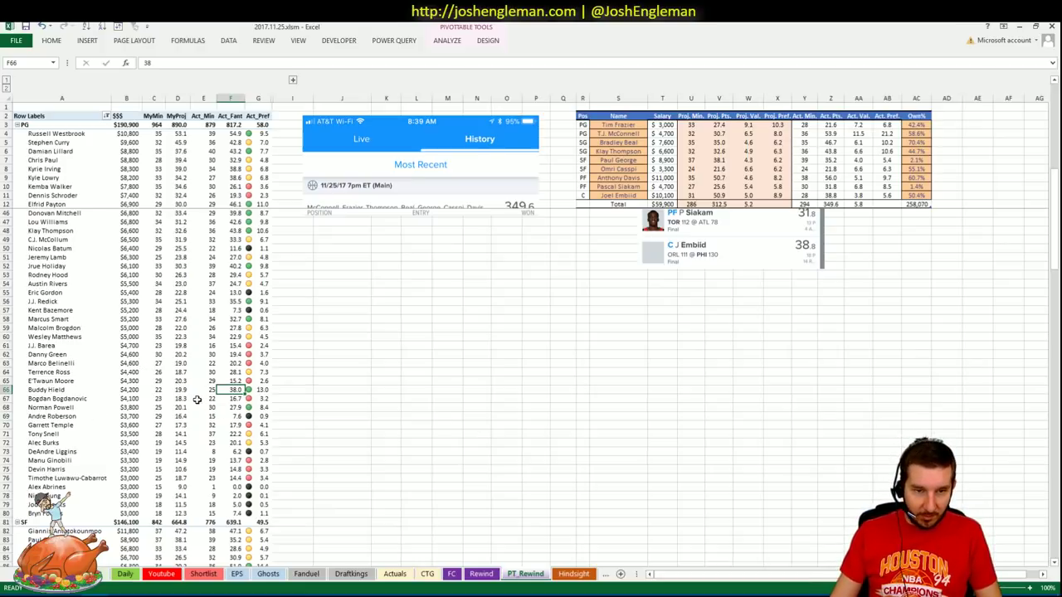
left_click(319, 393)
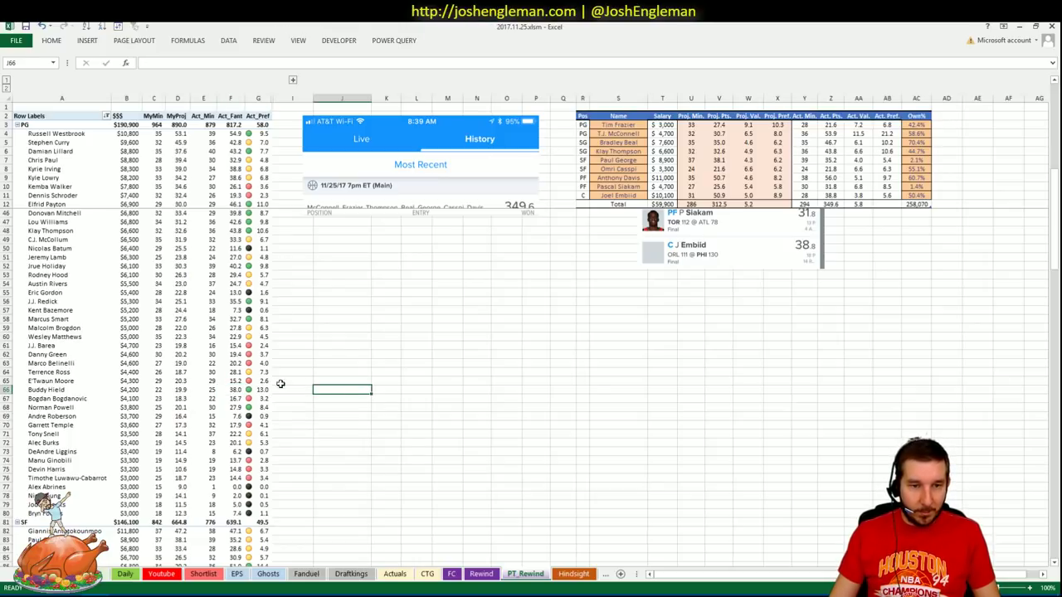
scroll(320, 382, "up", 2)
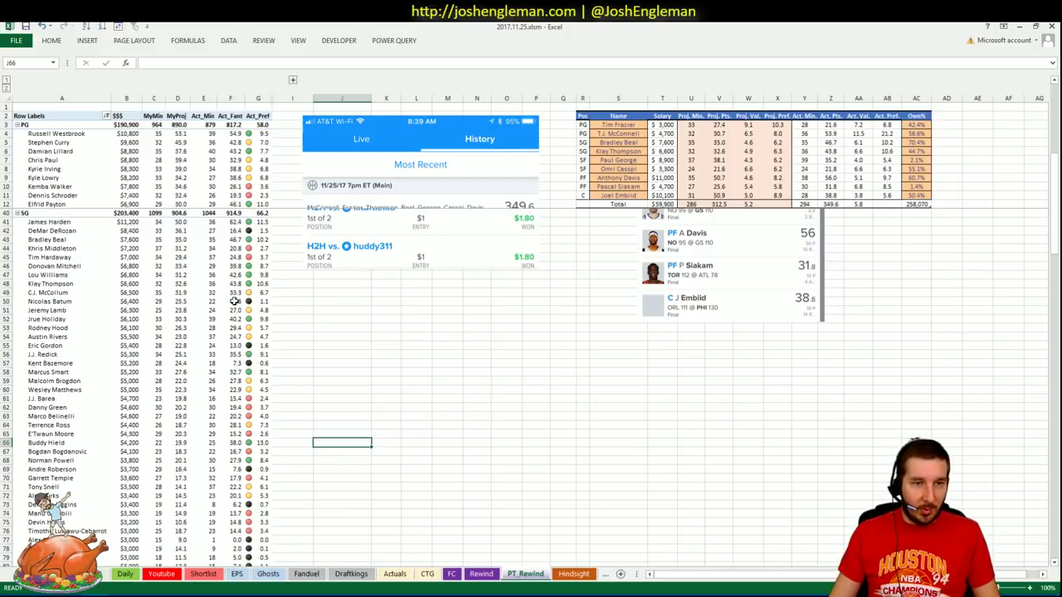
Examine Paul George's actual fantasy points and minutes in the small forward section
scroll(311, 327, "down", 13)
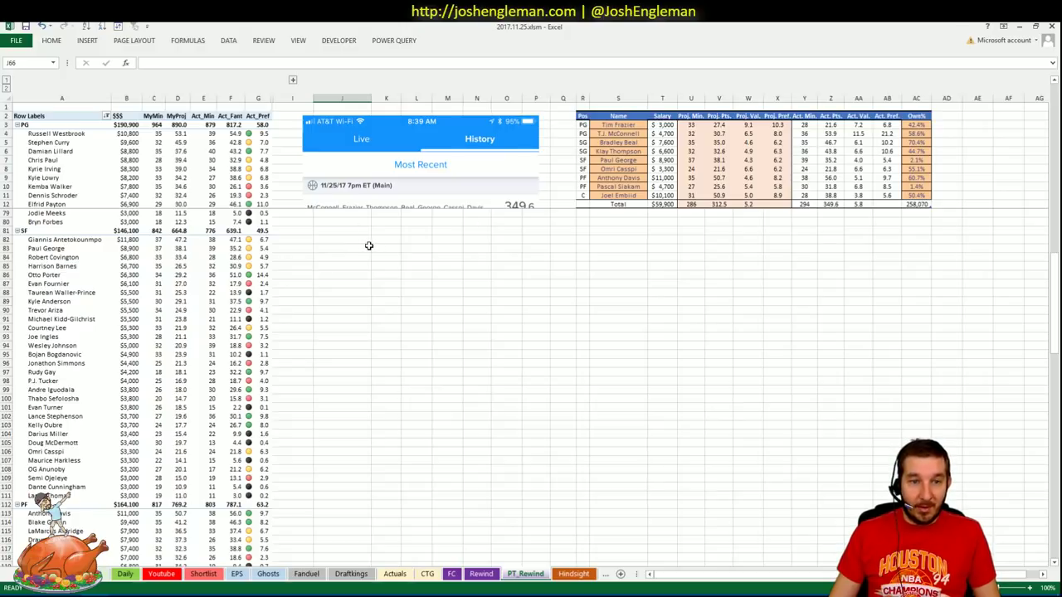
left_click(235, 249)
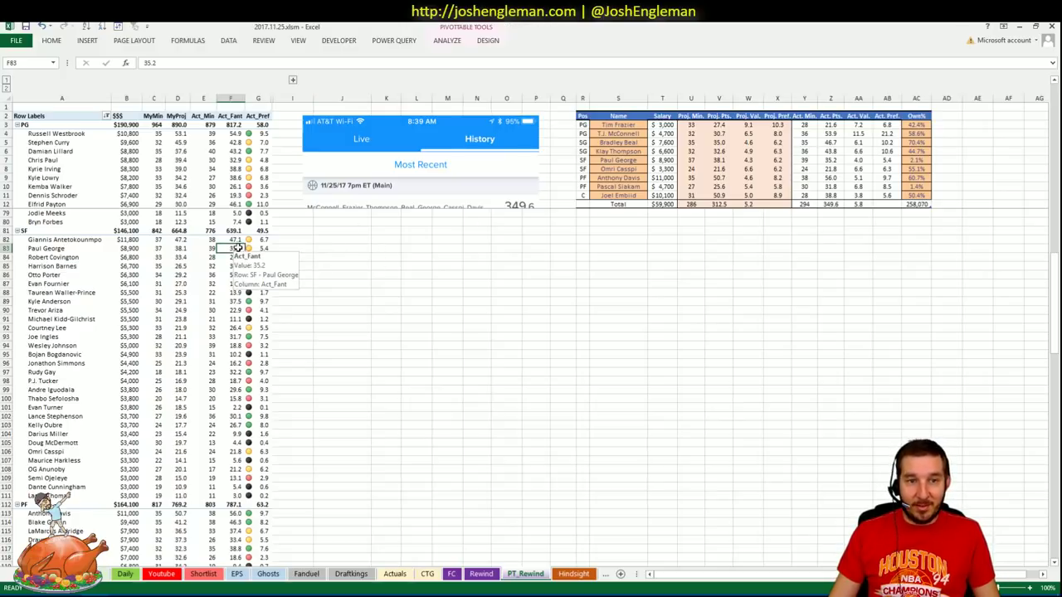
left_click(212, 248)
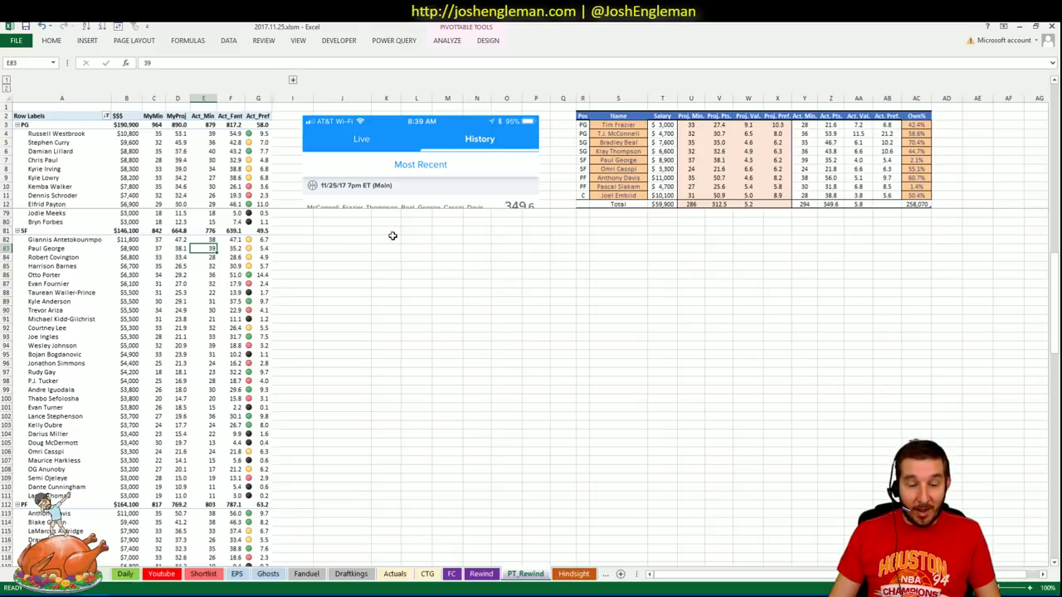
Switch to Chrome and open the ESPN home page in a new browser tab, rechecking the lineup table in the workbook
mouse_move(58, 593)
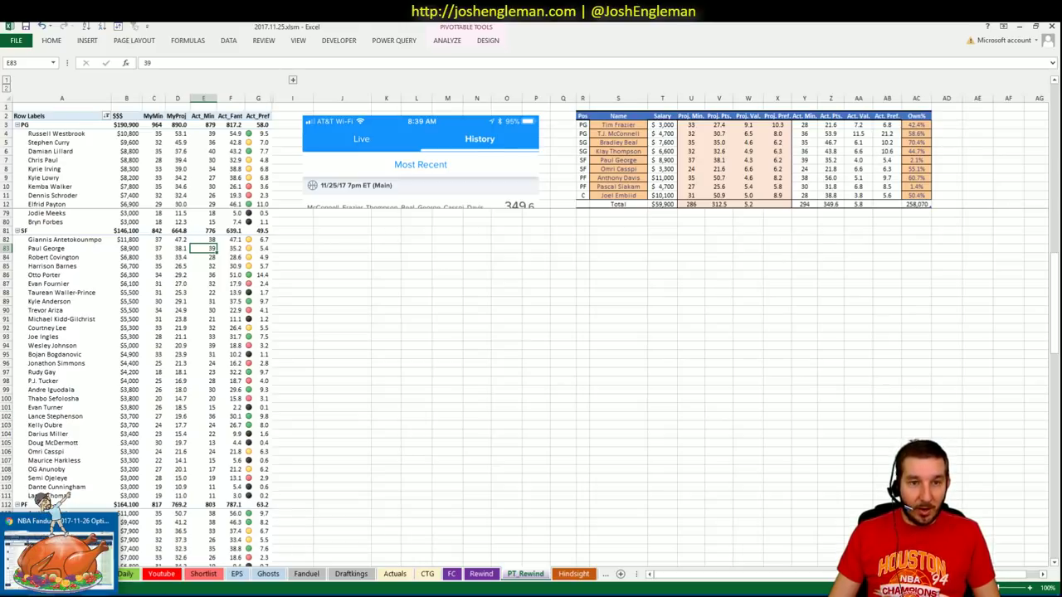
left_click(42, 595)
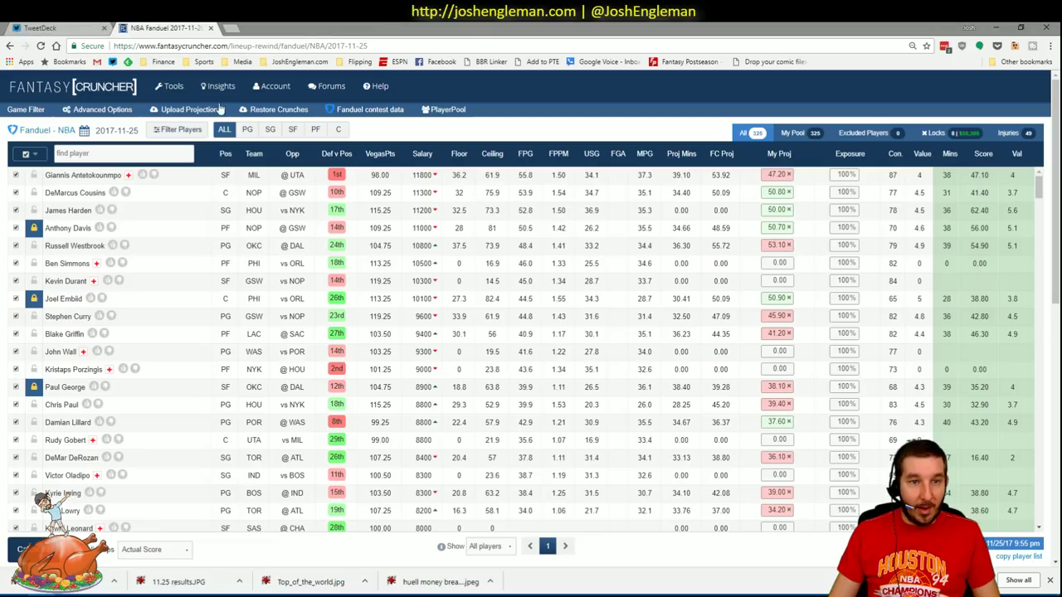
left_click(231, 28)
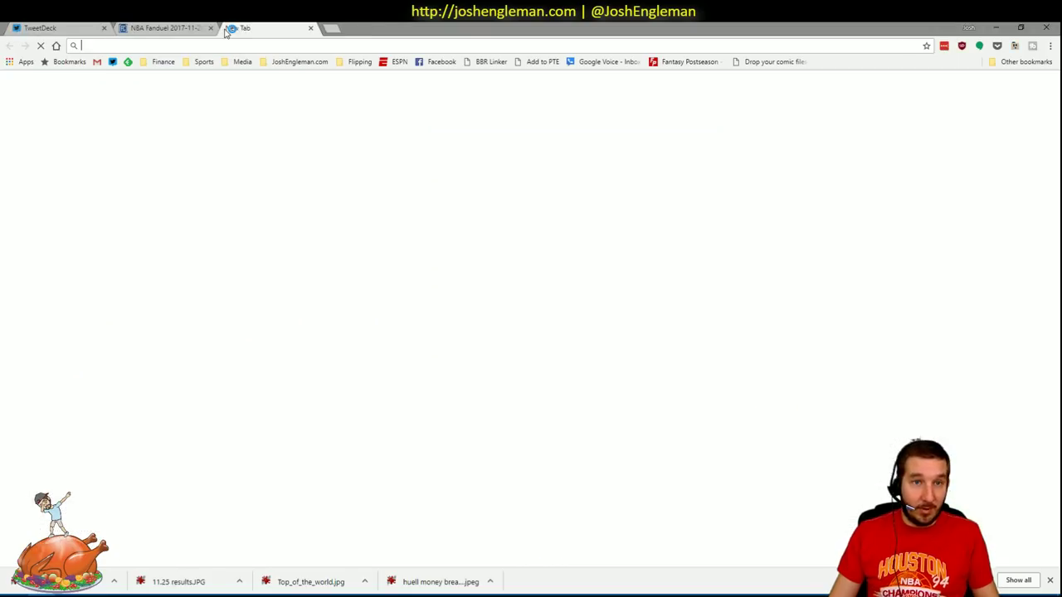
left_click(405, 63)
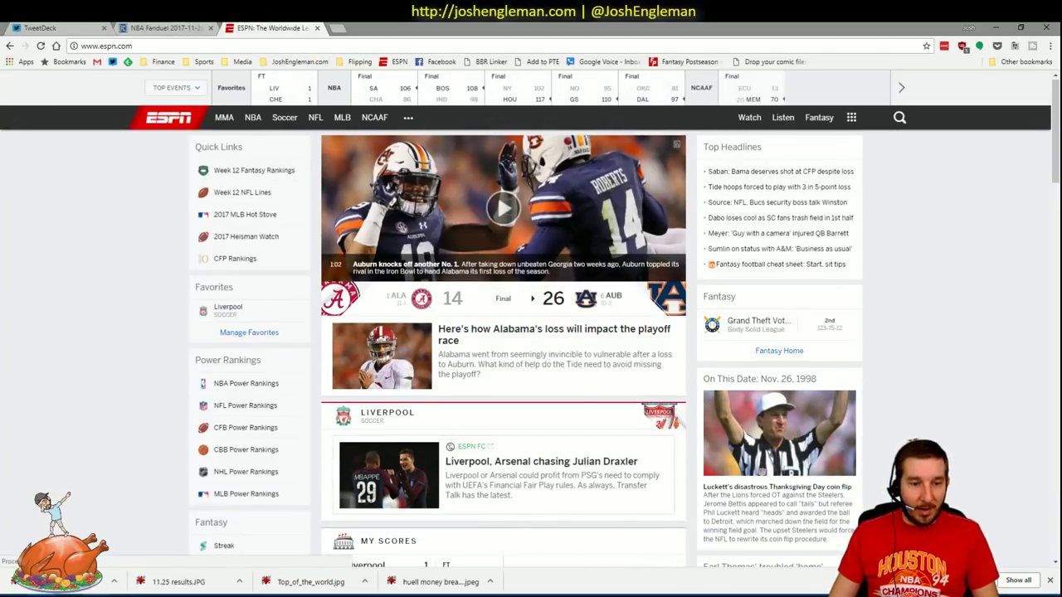
key("alt+Tab")
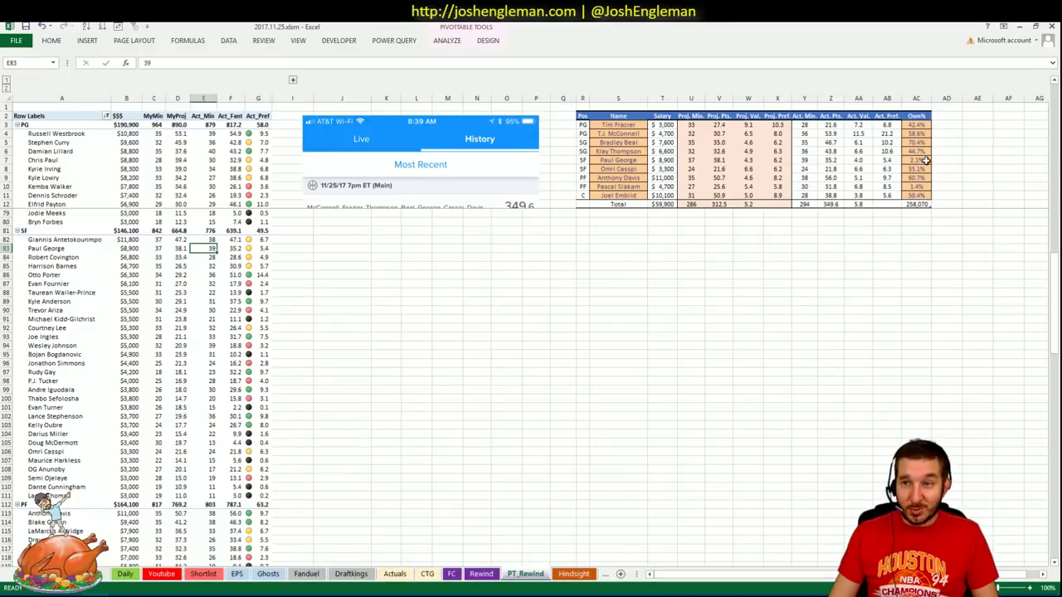
key("alt+Tab")
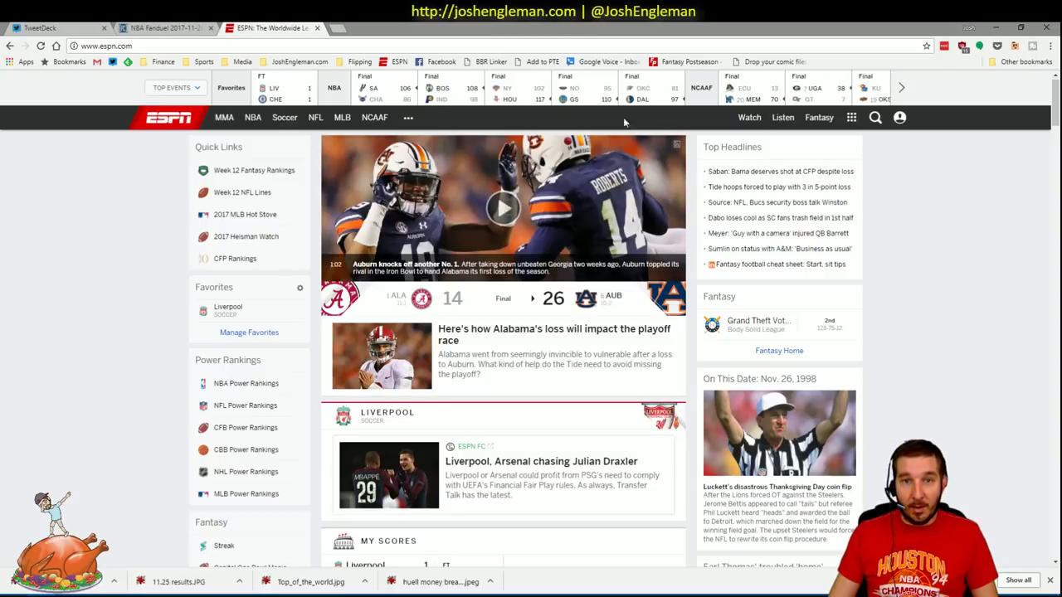
Show all NBA games for Nov 25 and open the Thunder vs. Mavericks box score
mouse_move(316, 124)
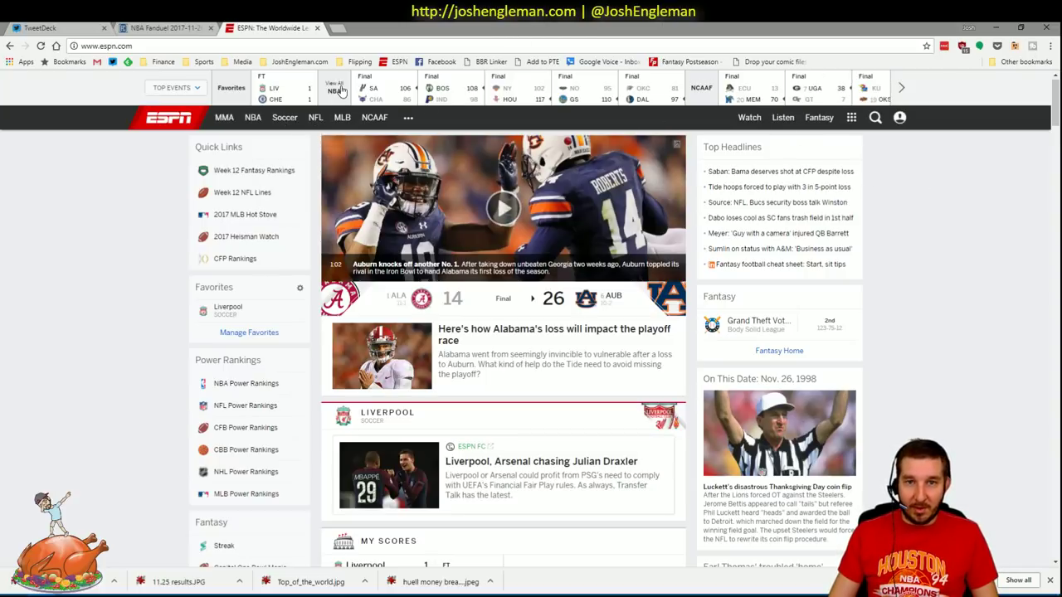
left_click(336, 90)
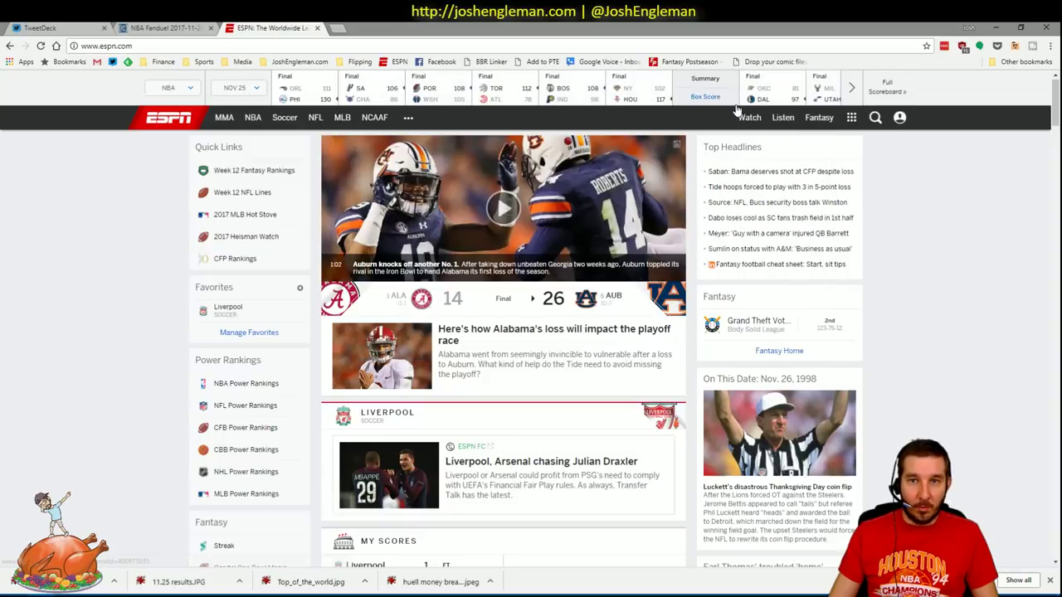
mouse_move(819, 117)
mouse_move(786, 116)
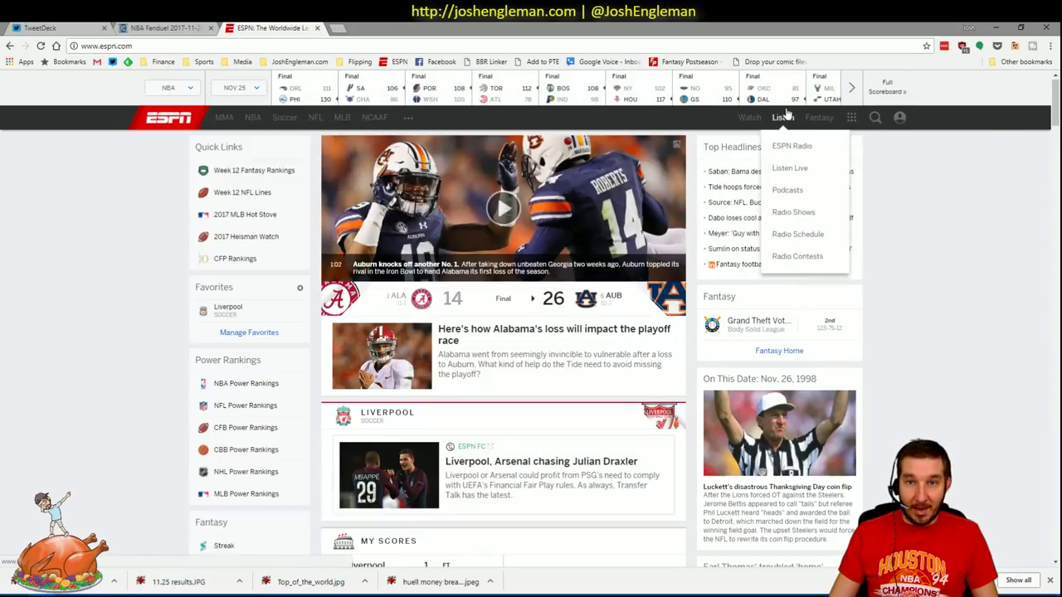
left_click(790, 98)
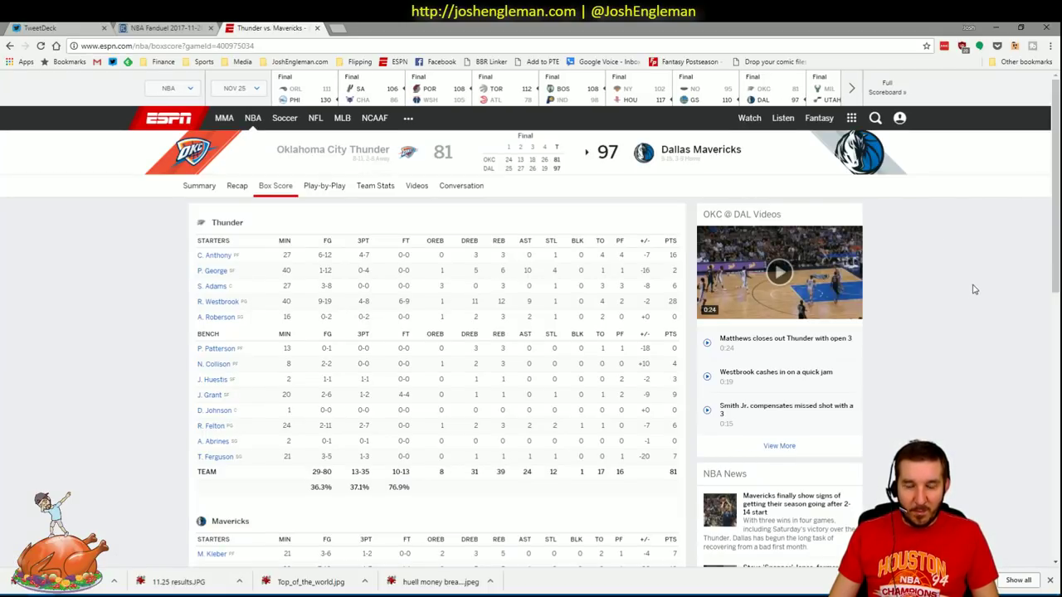
Examine the Thunder and Mavericks player statistics in the box score, comparing starters and bench players of both teams
scroll(1006, 305, "down", 3)
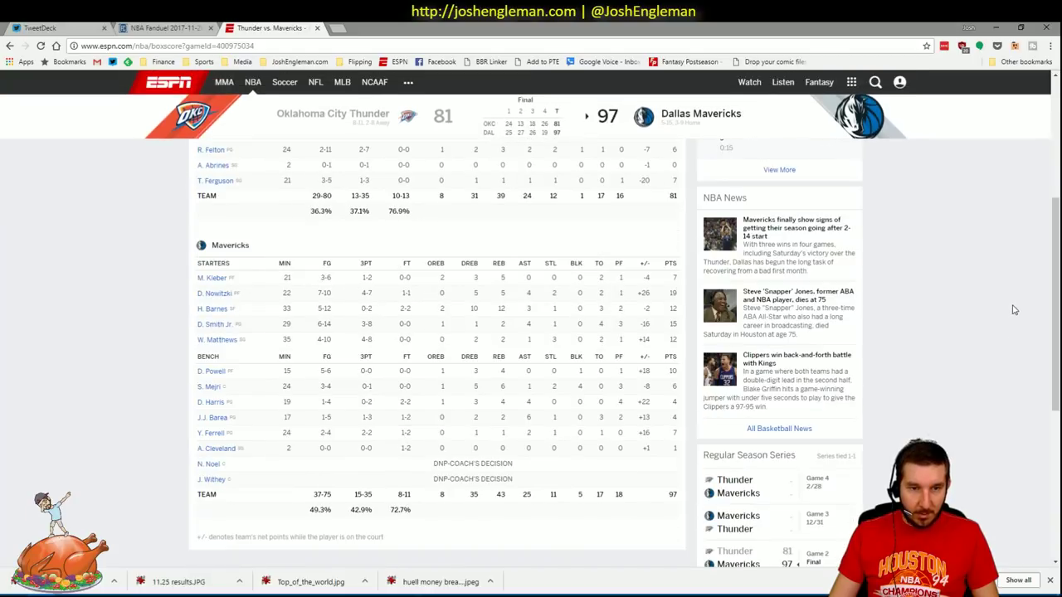
scroll(1013, 310, "up", 3)
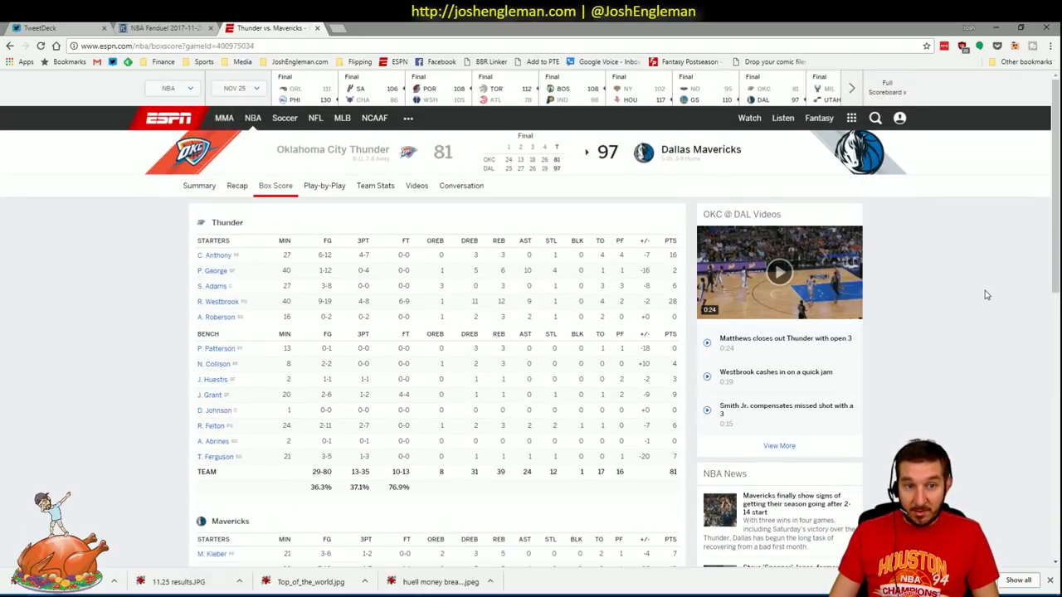
scroll(989, 295, "down", 3)
scroll(990, 294, "up", 1)
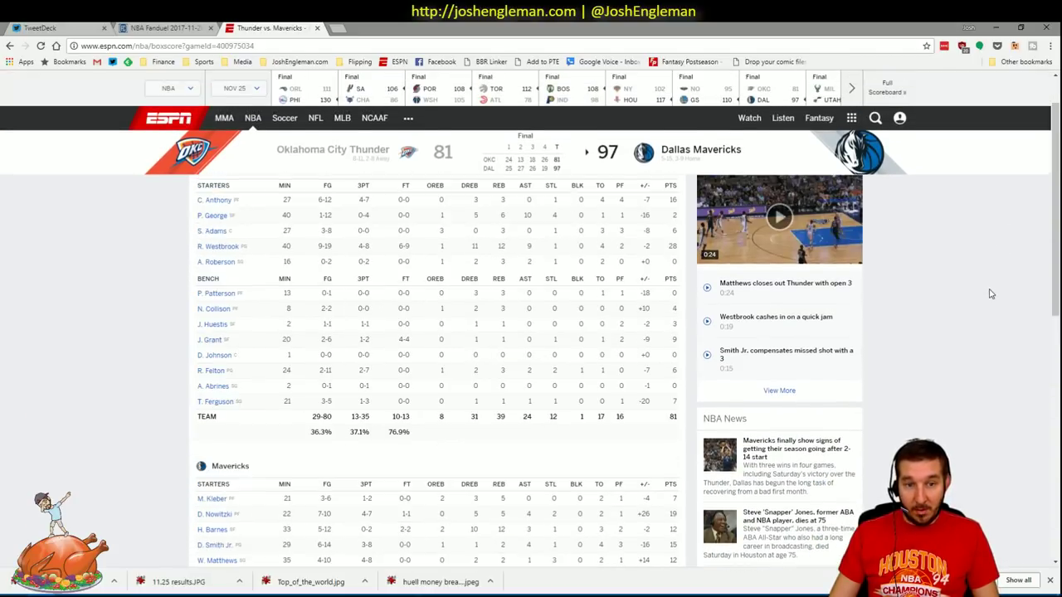
scroll(989, 294, "up", 1)
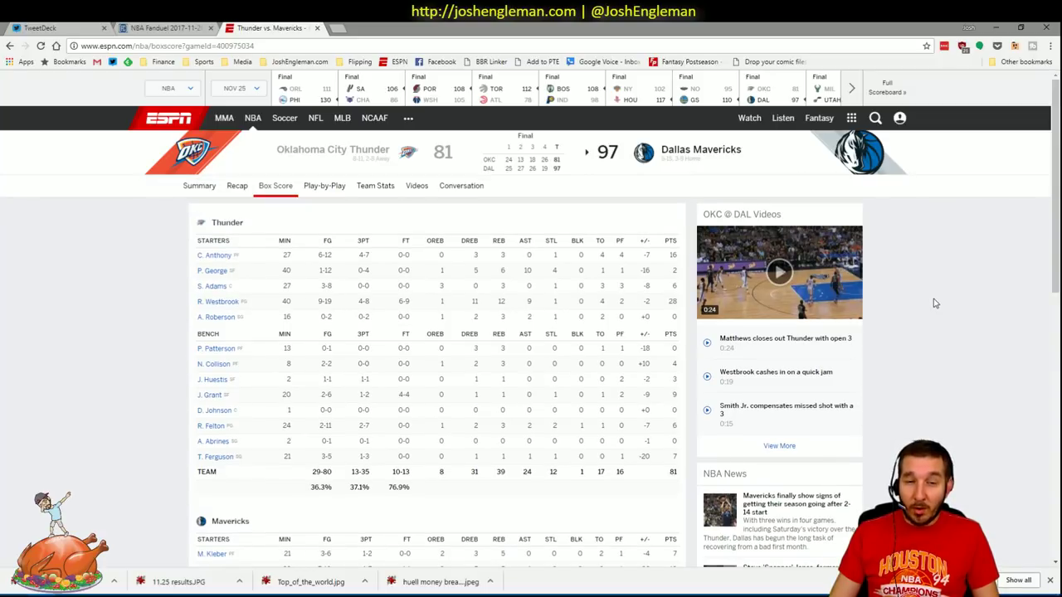
scroll(149, 249, "down", 5)
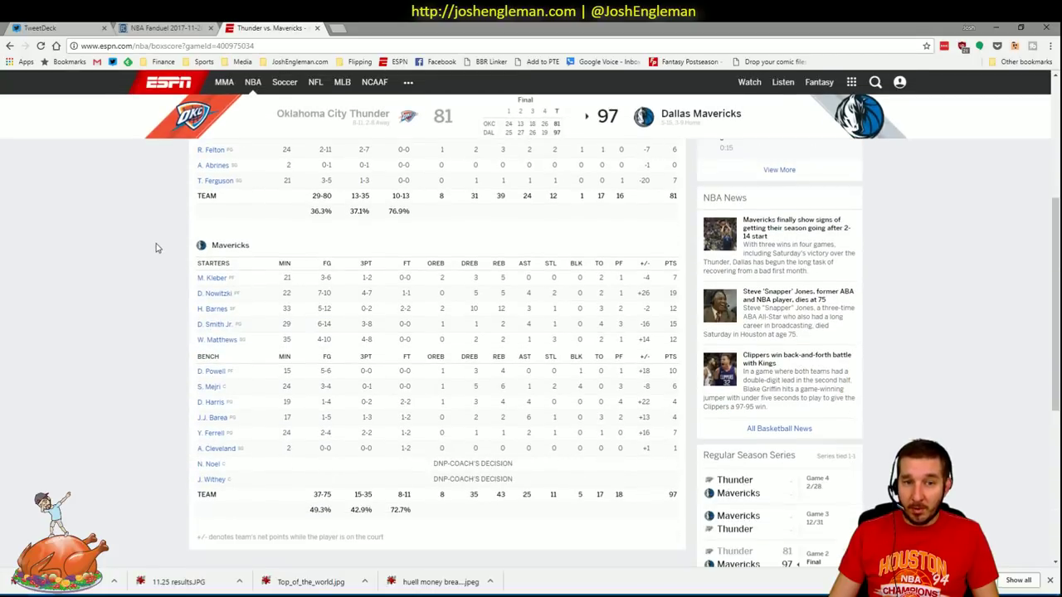
scroll(170, 239, "up", 5)
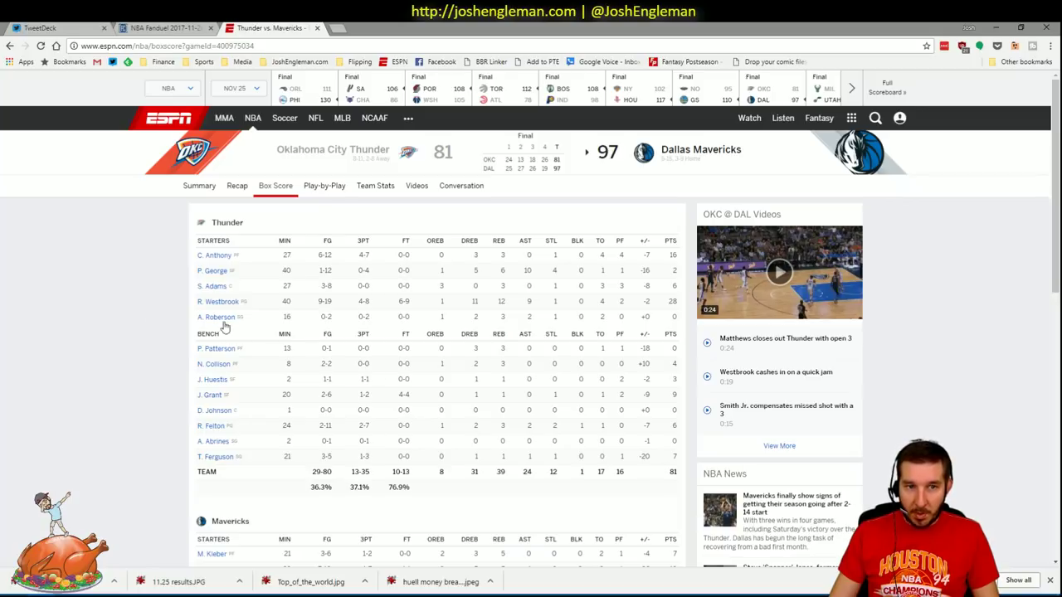
scroll(194, 272, "down", 2)
scroll(194, 271, "down", 2)
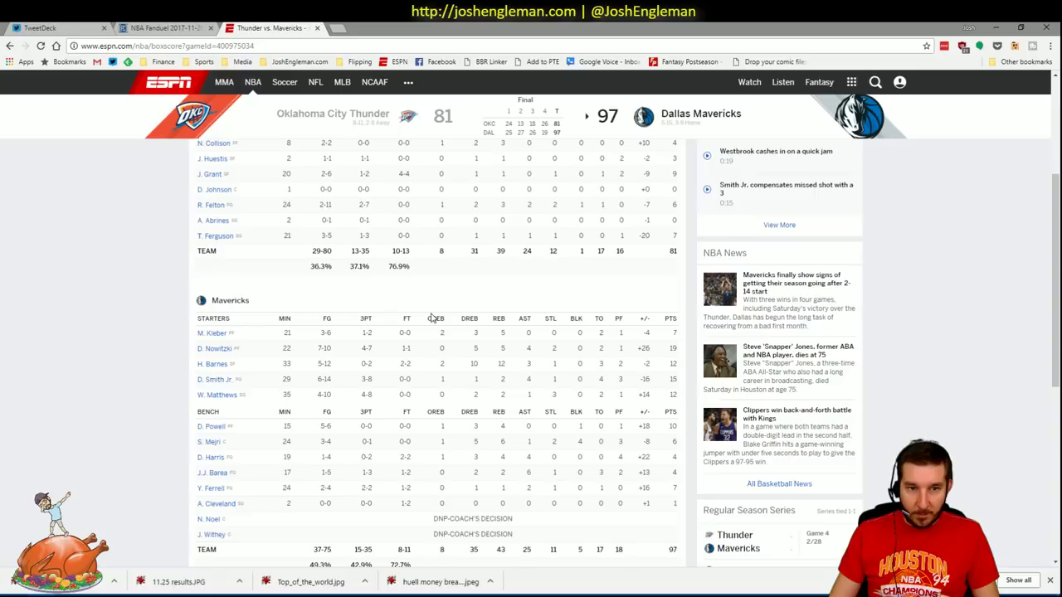
scroll(430, 318, "up", 4)
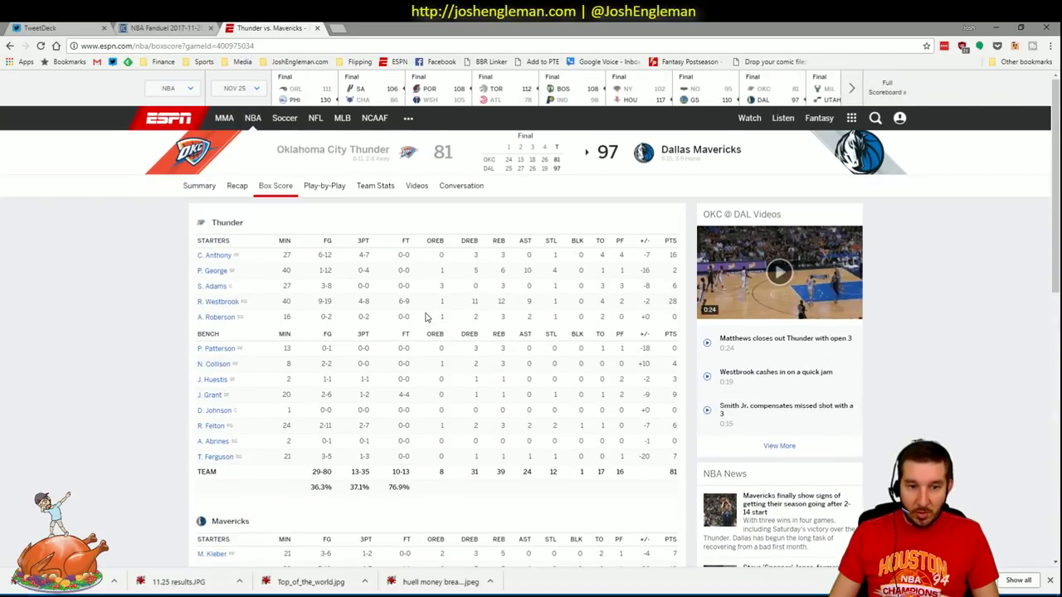
scroll(426, 318, "up", 1)
scroll(426, 317, "down", 1)
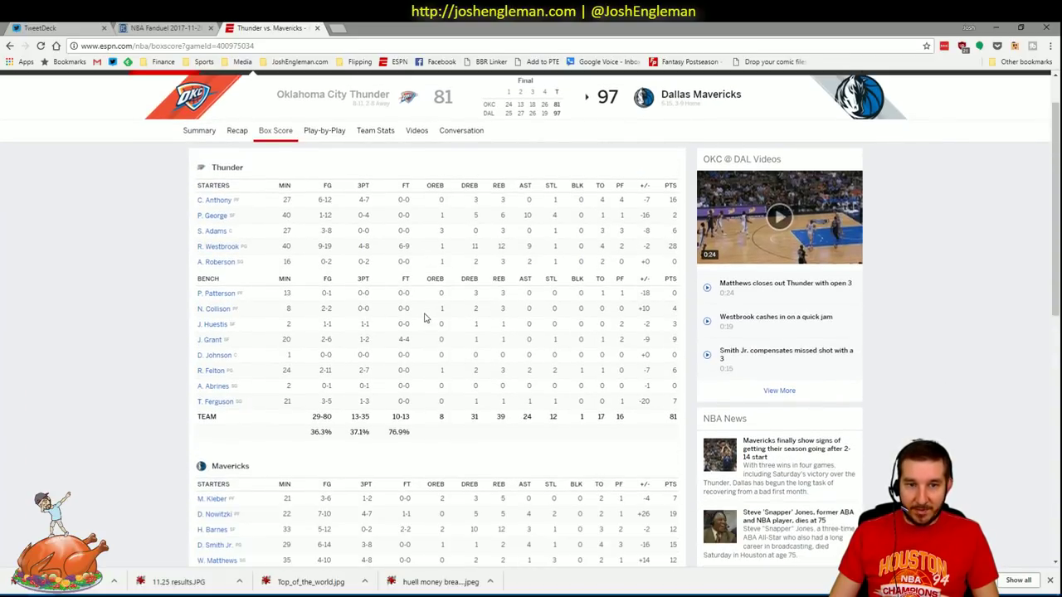
scroll(426, 317, "down", 4)
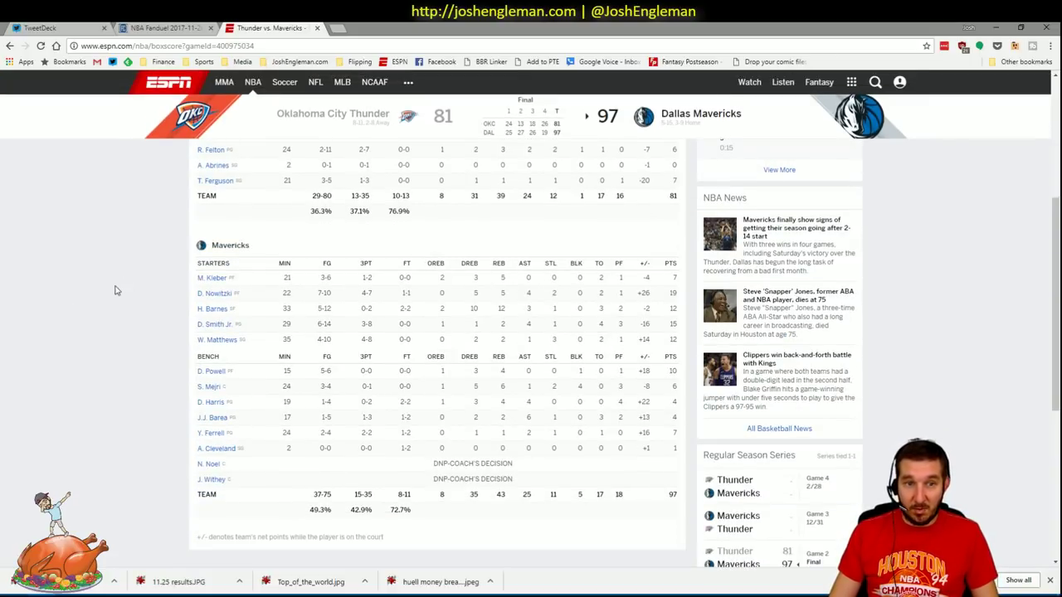
scroll(177, 261, "up", 5)
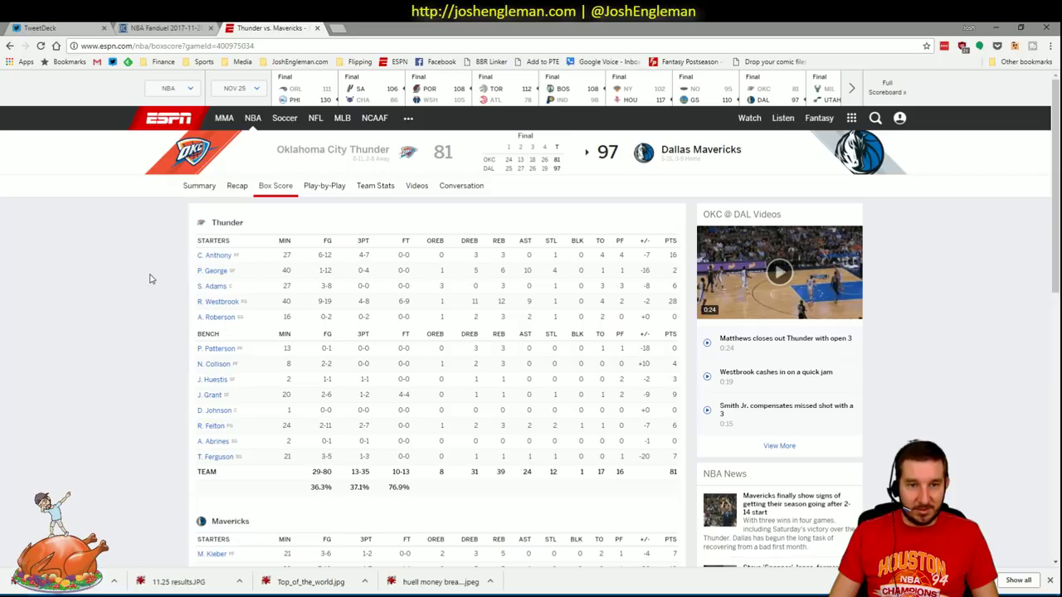
Examine Paul George's stat line in the Thunder box score, then return to the PT_Rewind sheet in Excel
left_click_drag(267, 272, 672, 272)
left_click(628, 292)
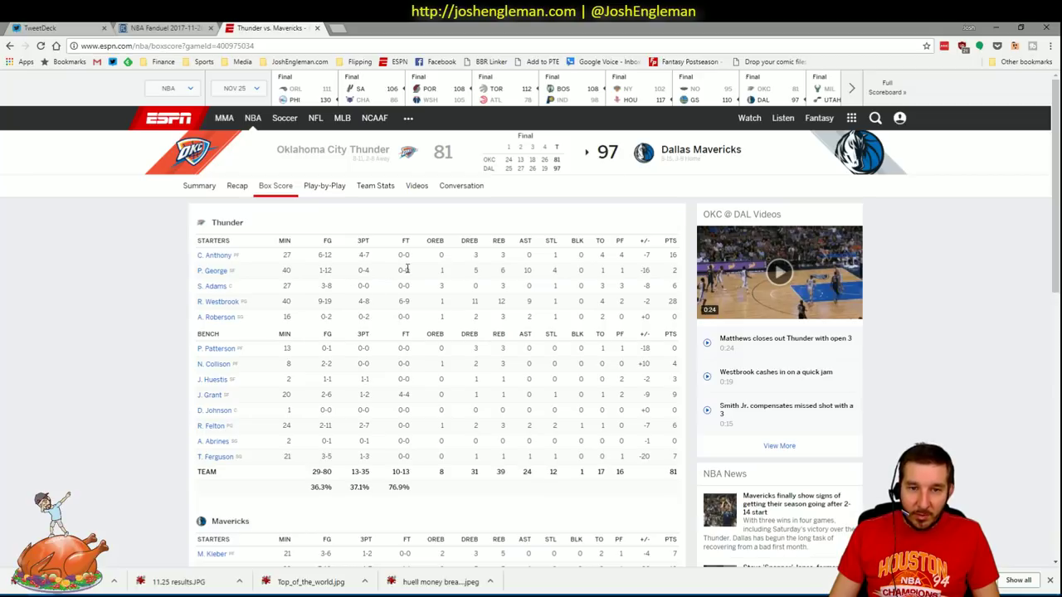
left_click(381, 276)
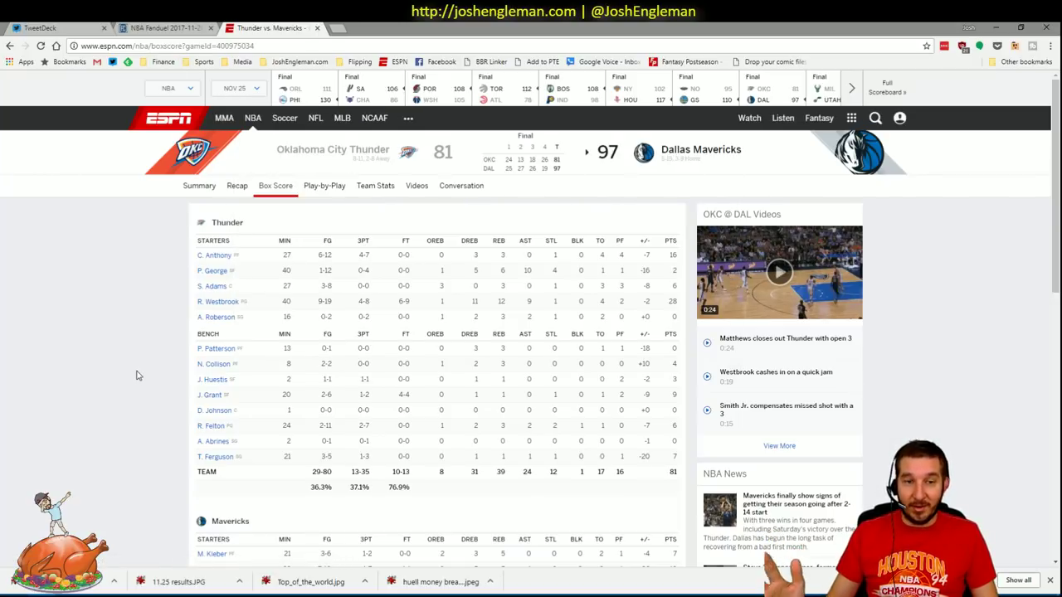
left_click(96, 596)
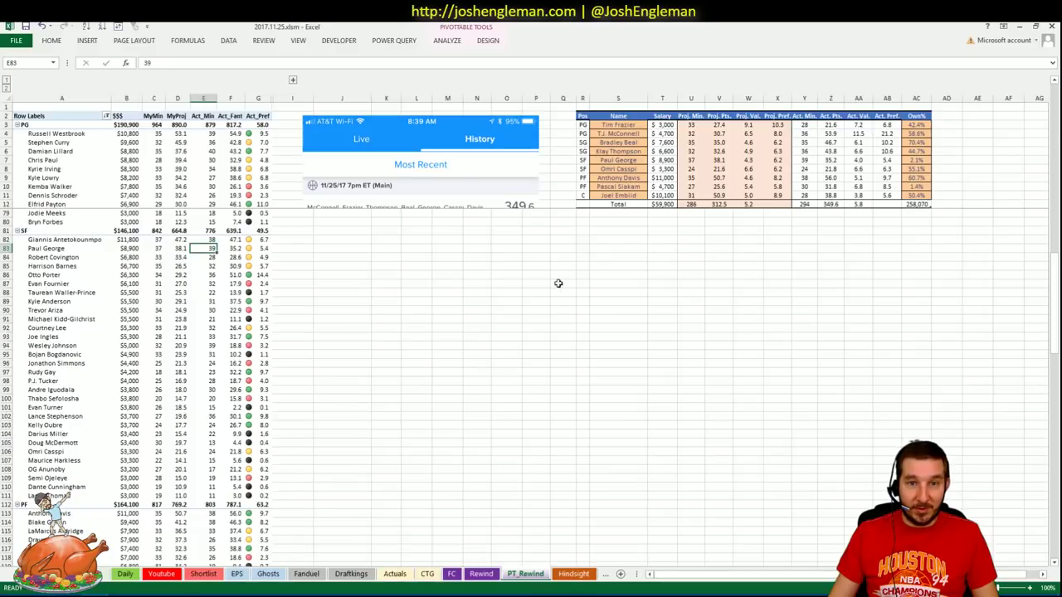
Open the Daily sheet and examine Paul George's projection row in the small forward section, including his %pts value
left_click(126, 574)
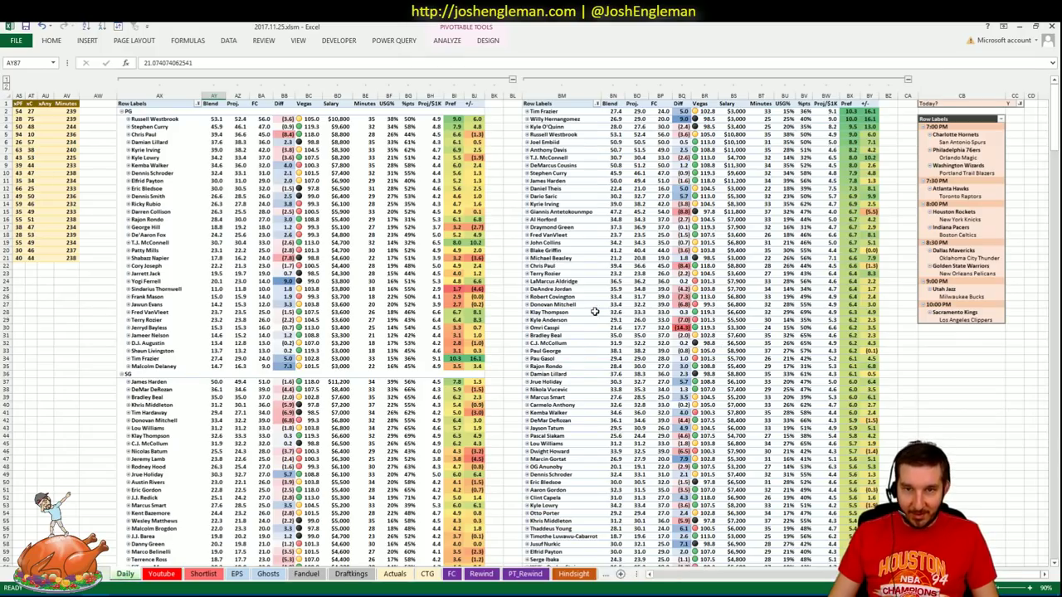
scroll(187, 367, "down", 19)
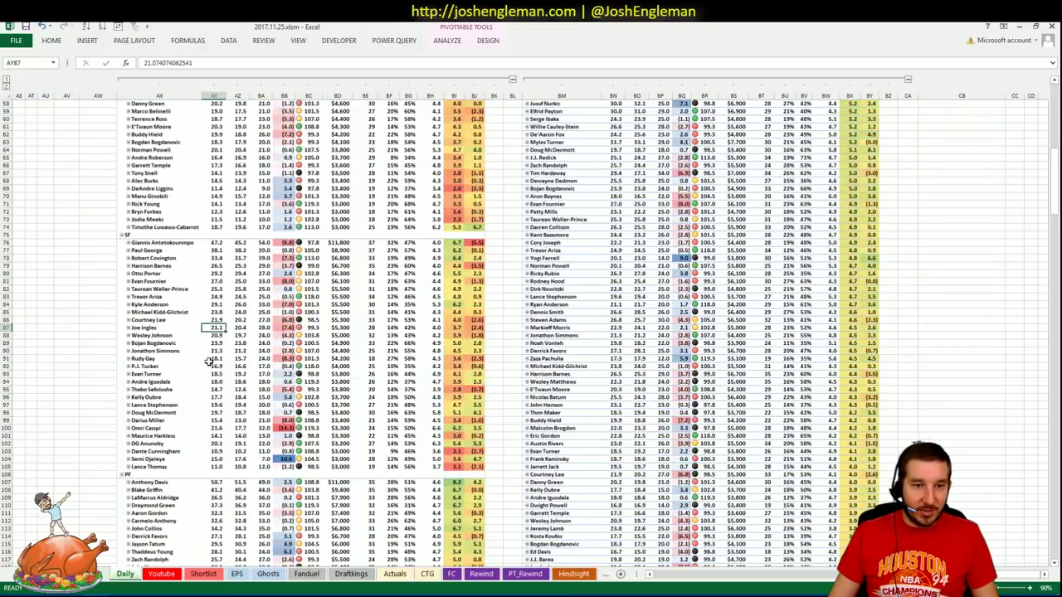
left_click_drag(167, 253, 475, 254)
left_click(408, 250)
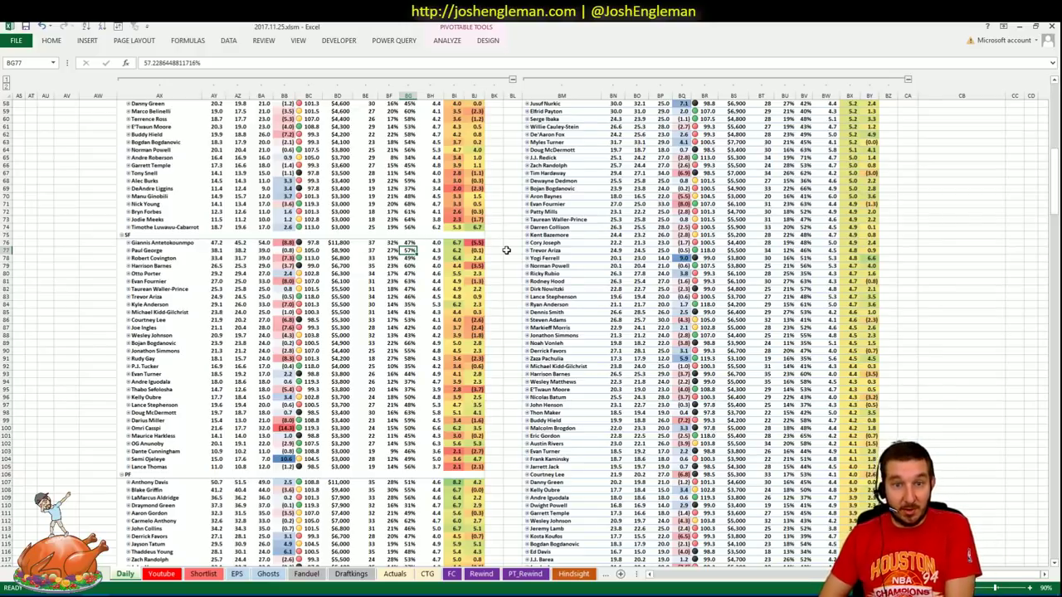
Switch to Chrome to recheck the Thunder player statistics in the box score, and return to the PT_Rewind sheet in Excel
left_click(1019, 26)
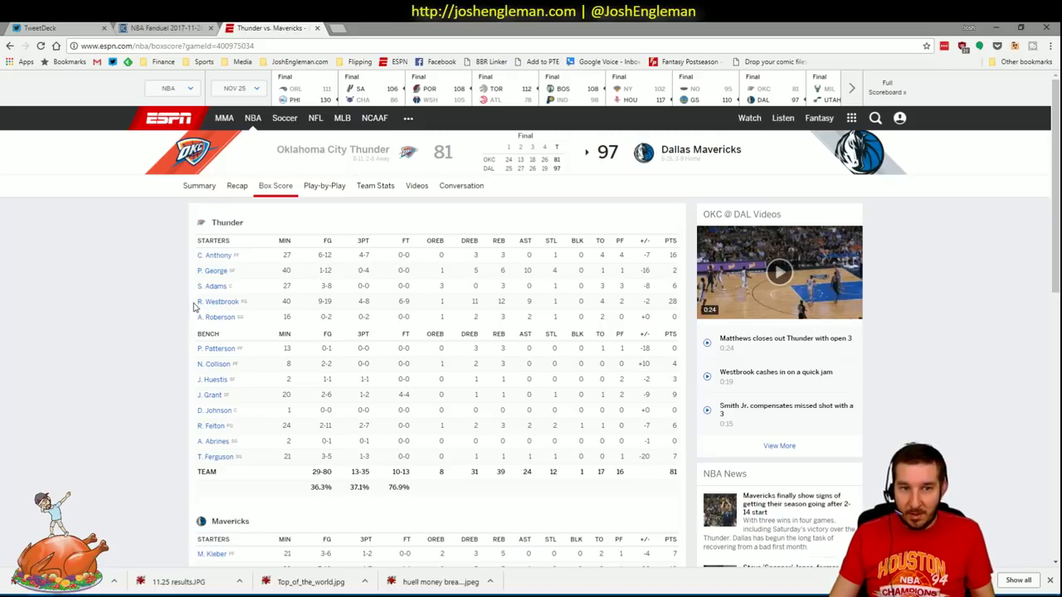
scroll(177, 303, "down", 1)
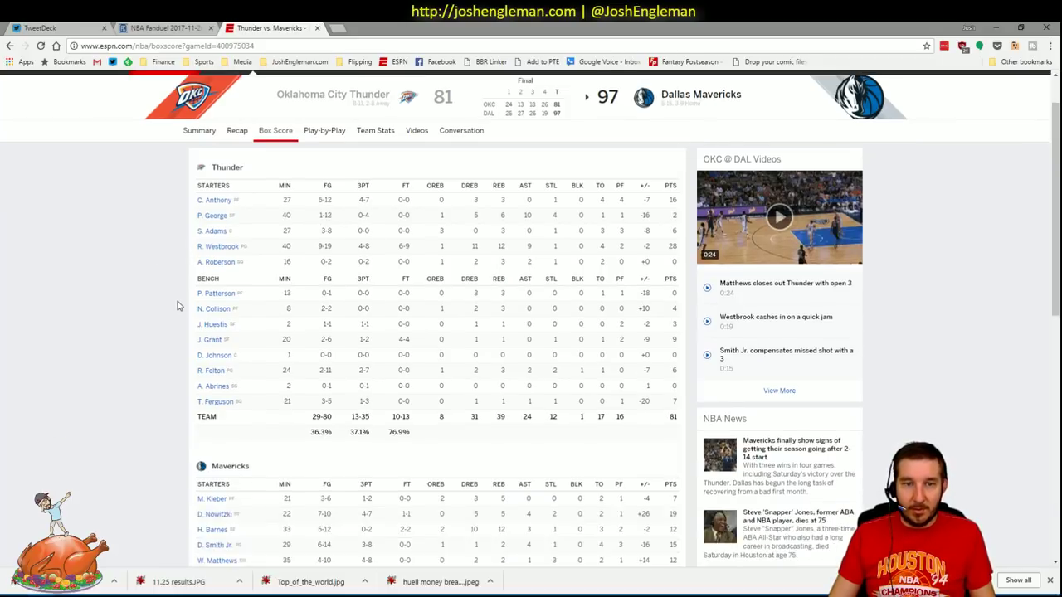
scroll(189, 304, "up", 1)
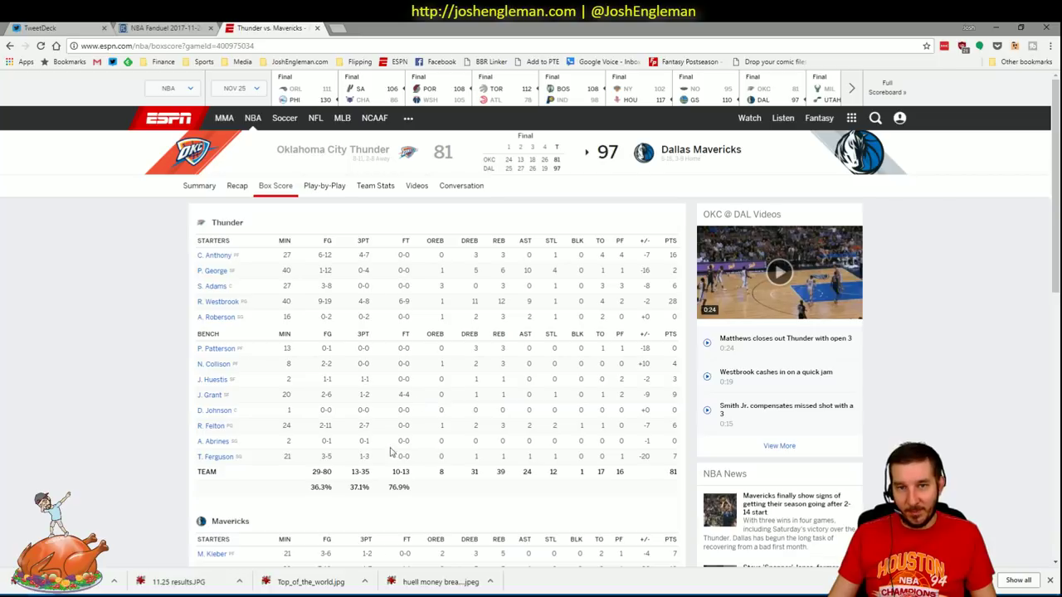
key("alt+Tab")
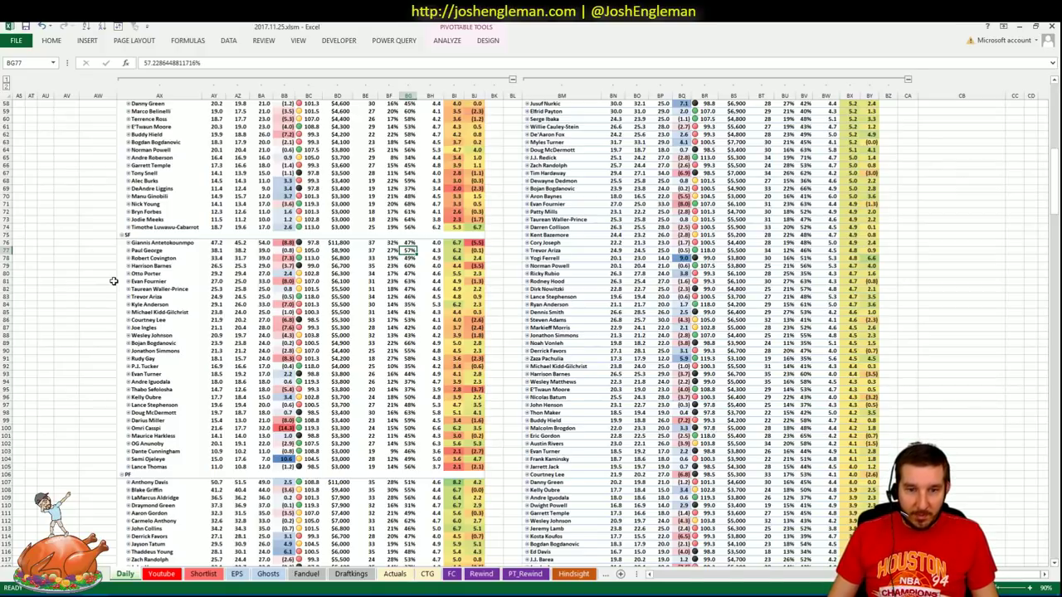
left_click(525, 574)
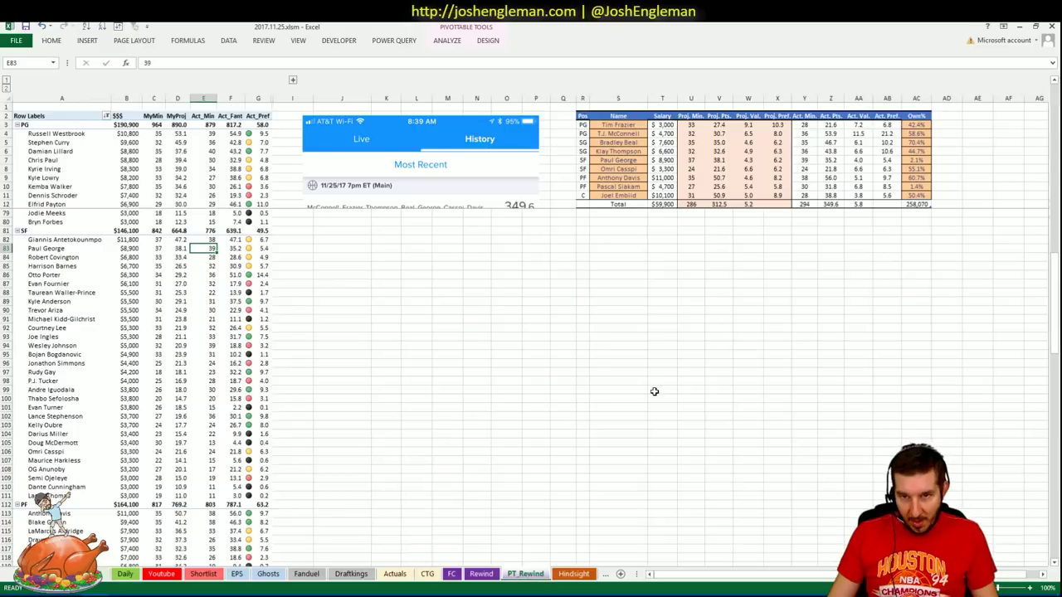
Check Lance Stephenson's row among the small forwards and Paul George's ownership percentage in the lineup table
left_click(654, 392)
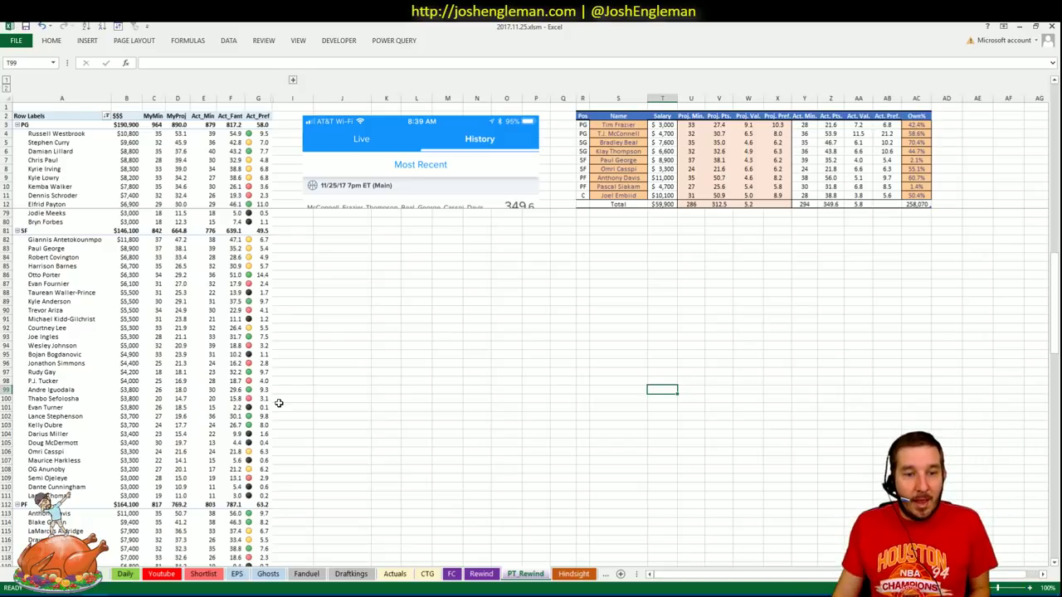
left_click(70, 417)
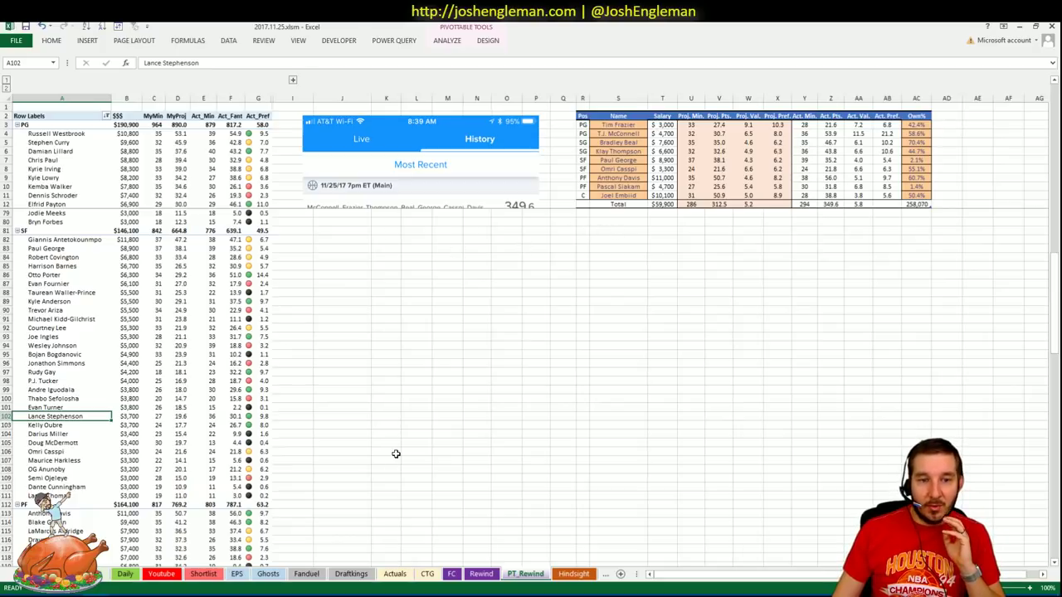
left_click(631, 159)
left_click(909, 159)
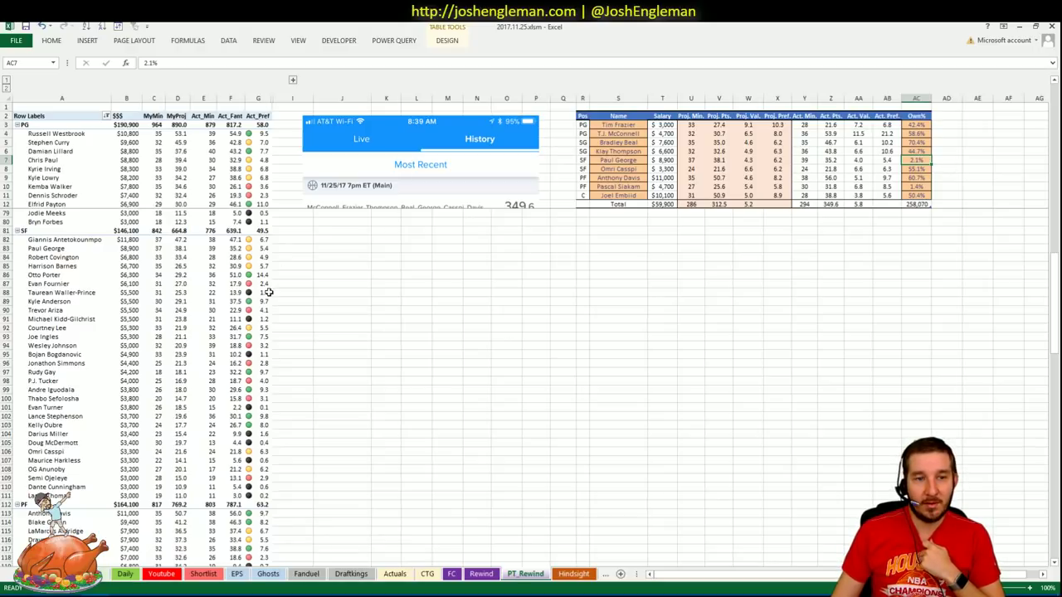
Review Paul George's salary in the small forward list against his ownership percentage in the lineup table
left_click(126, 248)
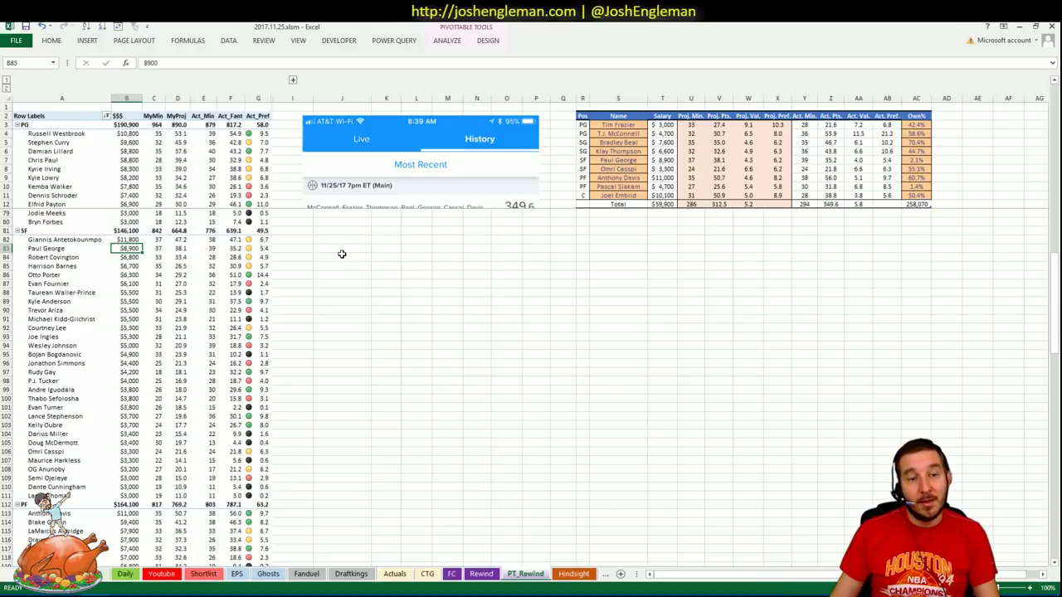
left_click(357, 220)
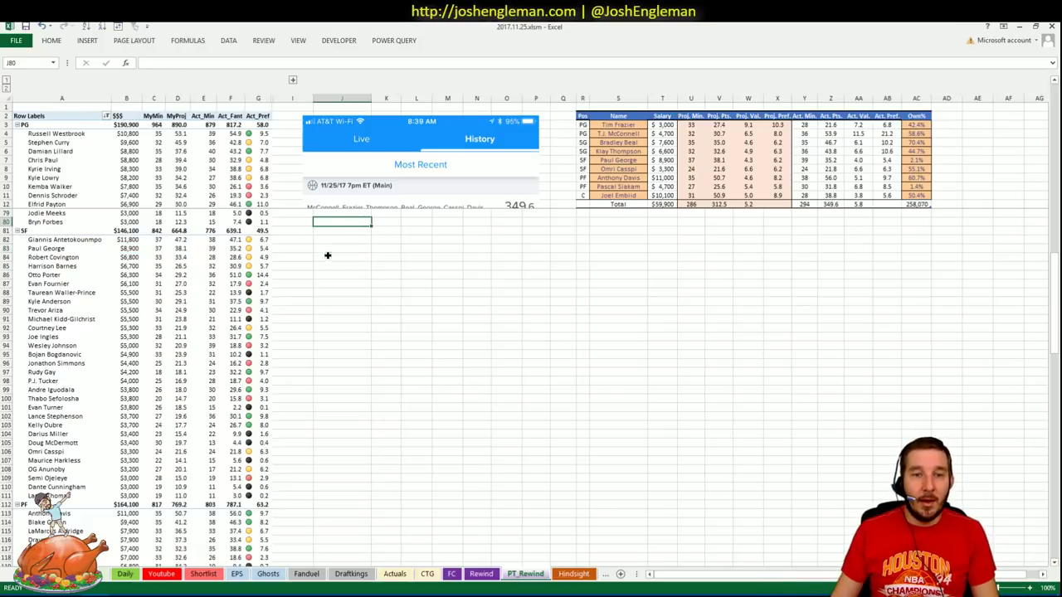
left_click(327, 255)
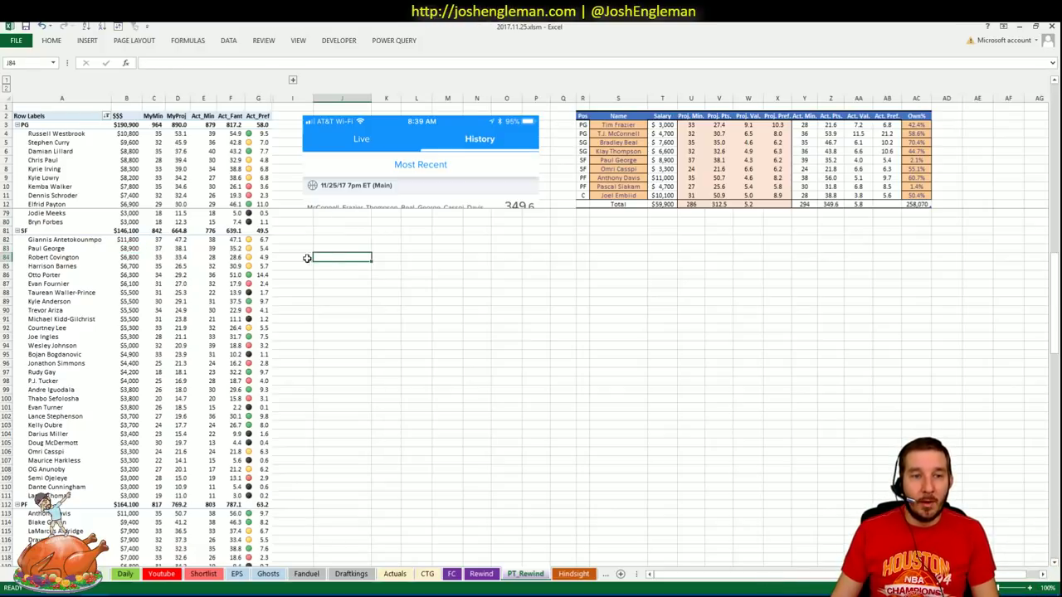
left_click(78, 249)
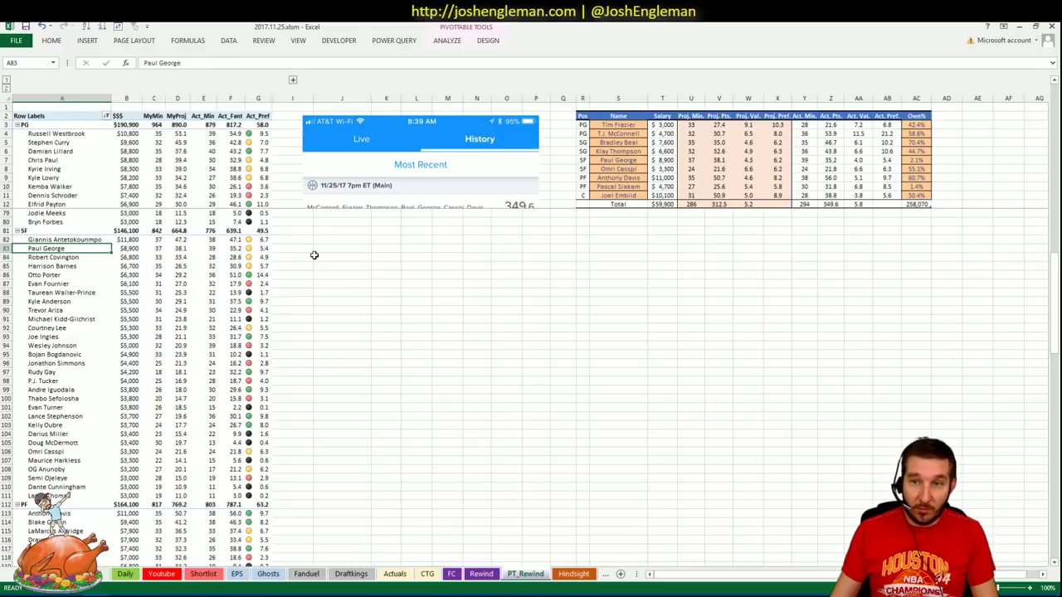
left_click(917, 160)
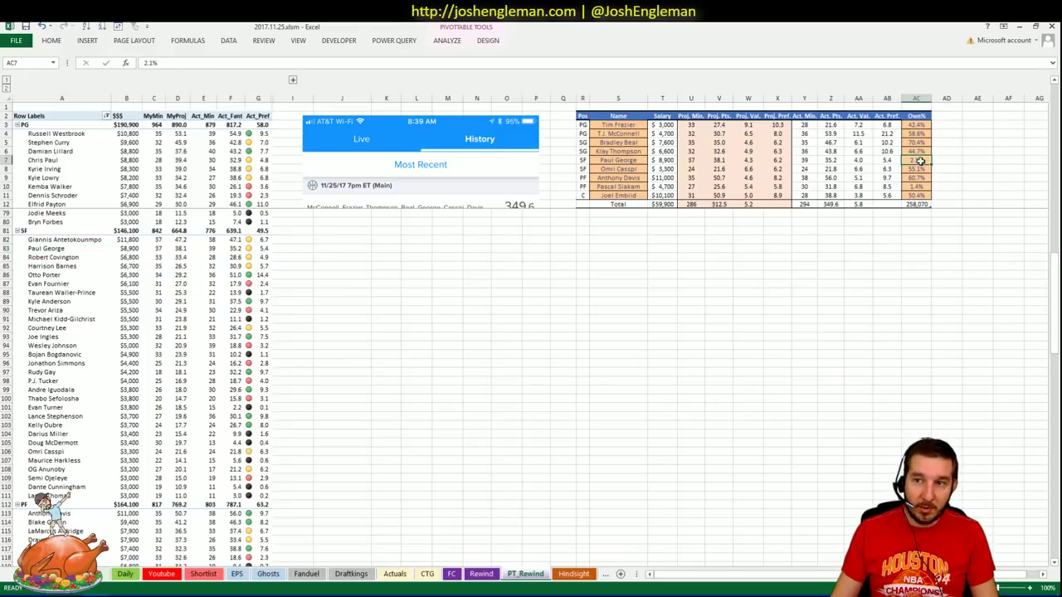
left_click(817, 339)
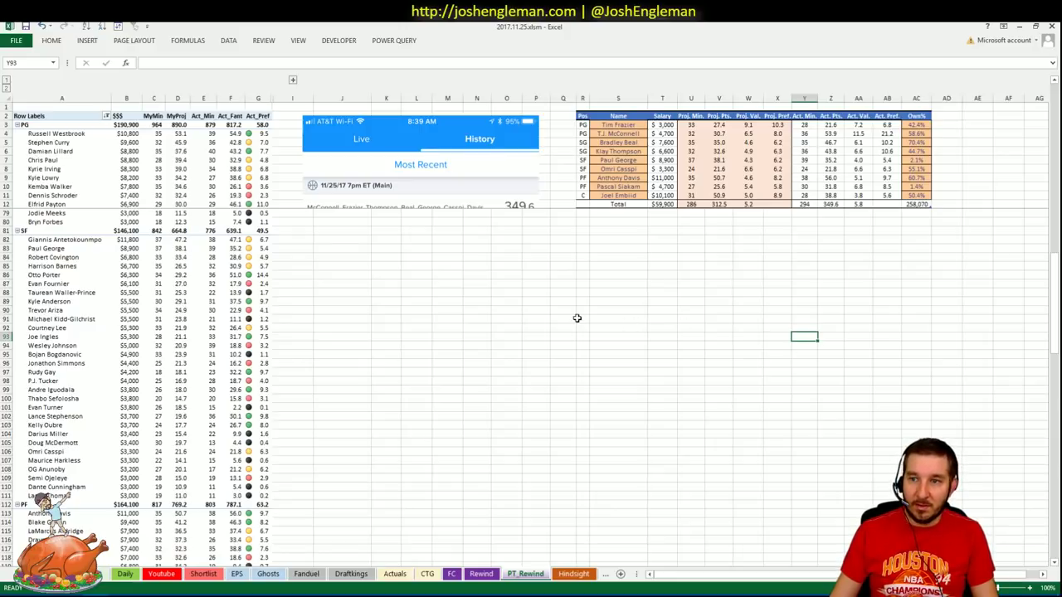
left_click(295, 274)
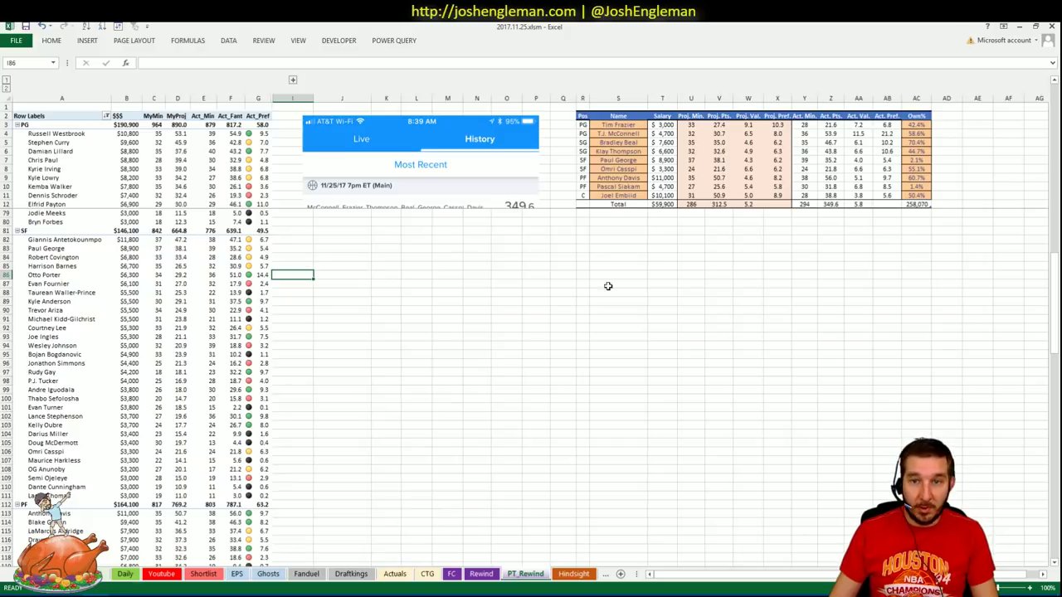
left_click(407, 358)
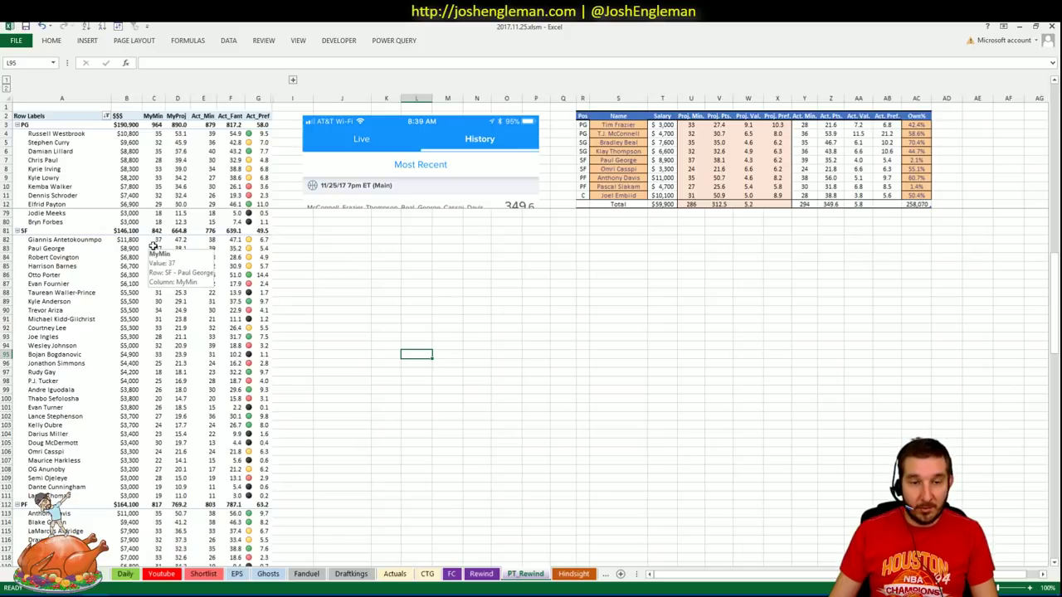
Compare Paul George's actual result with those of Giannis Antetokounmpo, Robert Covington and Harrison Barnes in the small forward list
left_click(233, 240)
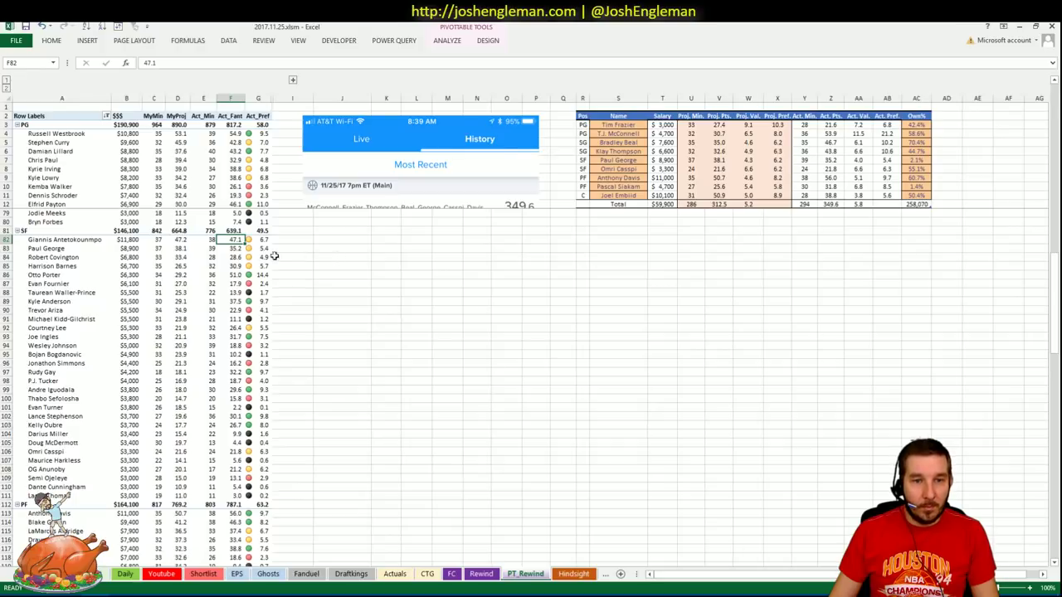
left_click(236, 258)
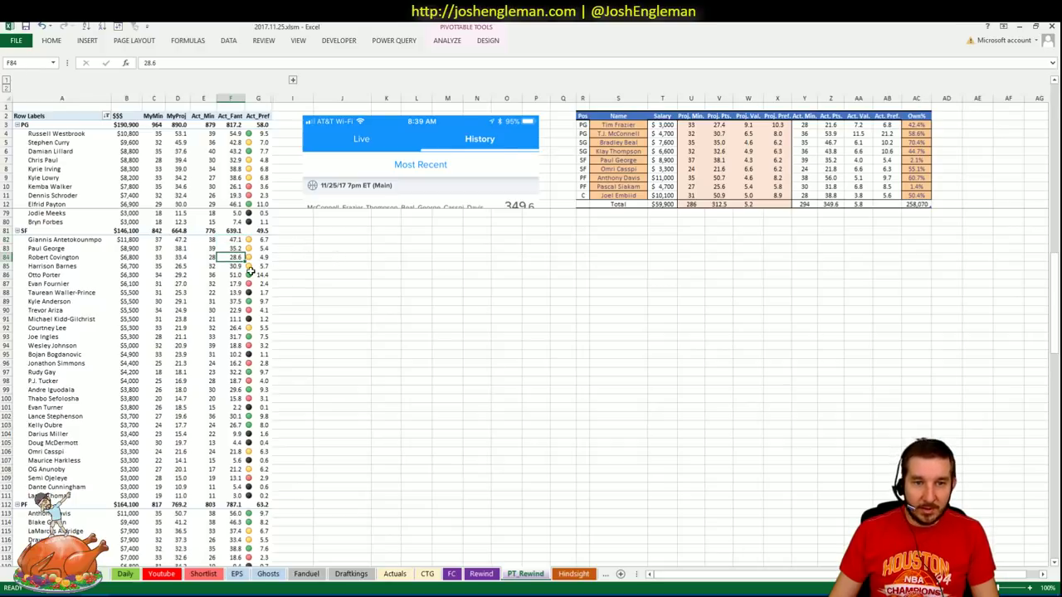
left_click(250, 267)
left_click(298, 264)
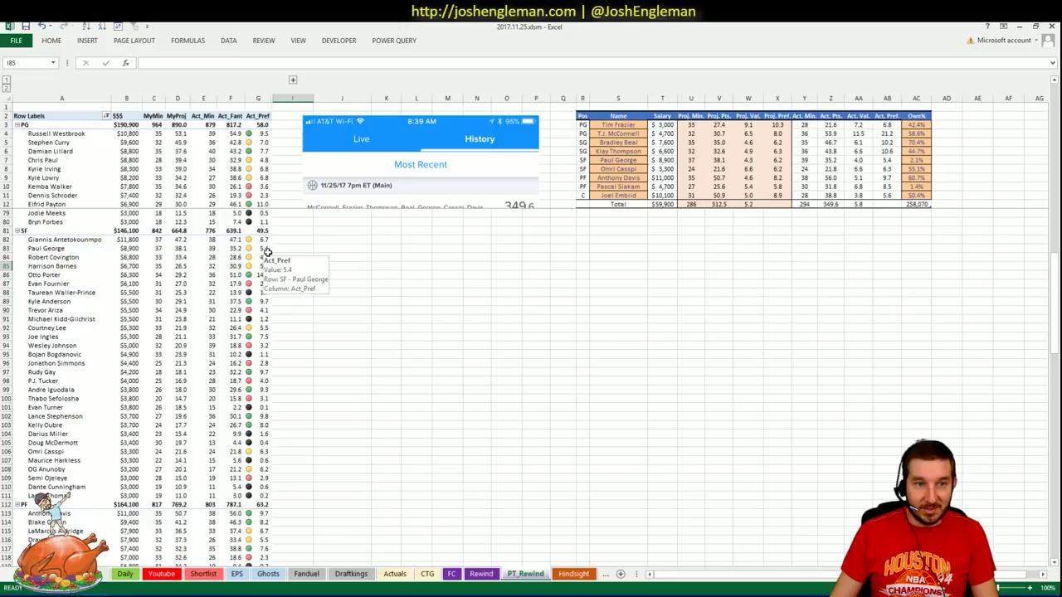
Examine the actual results of the cheaper small forwards Otto Porter, Kyle Anderson and Kelly Oubre
left_click(224, 275)
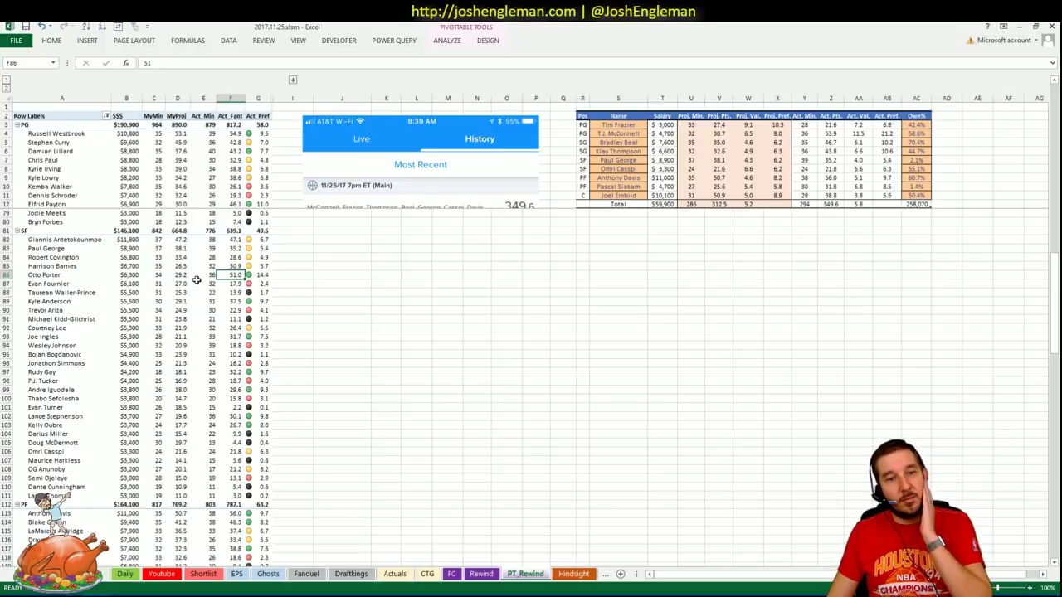
left_click(234, 301)
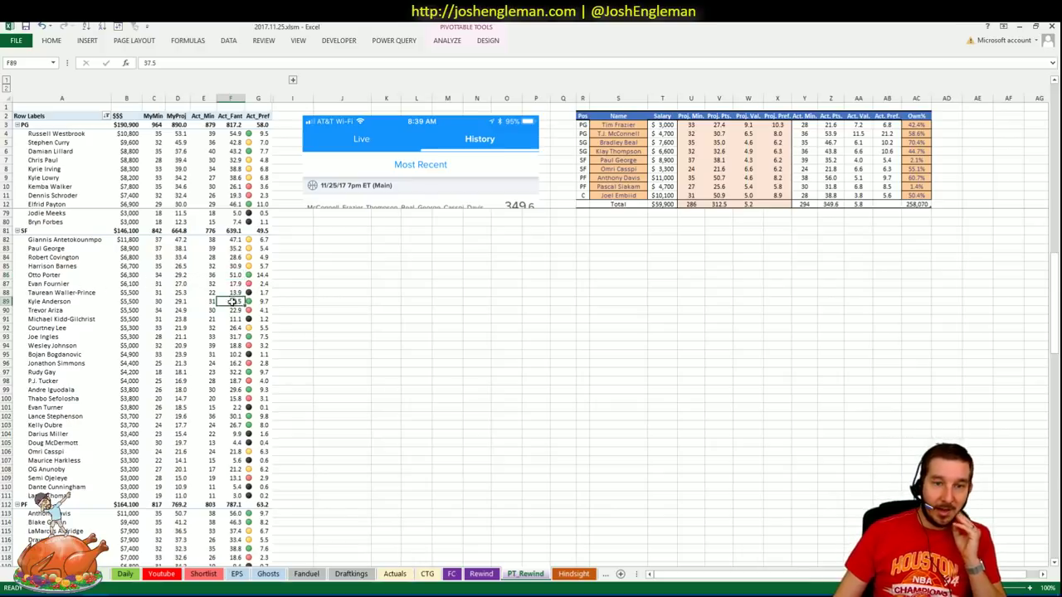
left_click(360, 300)
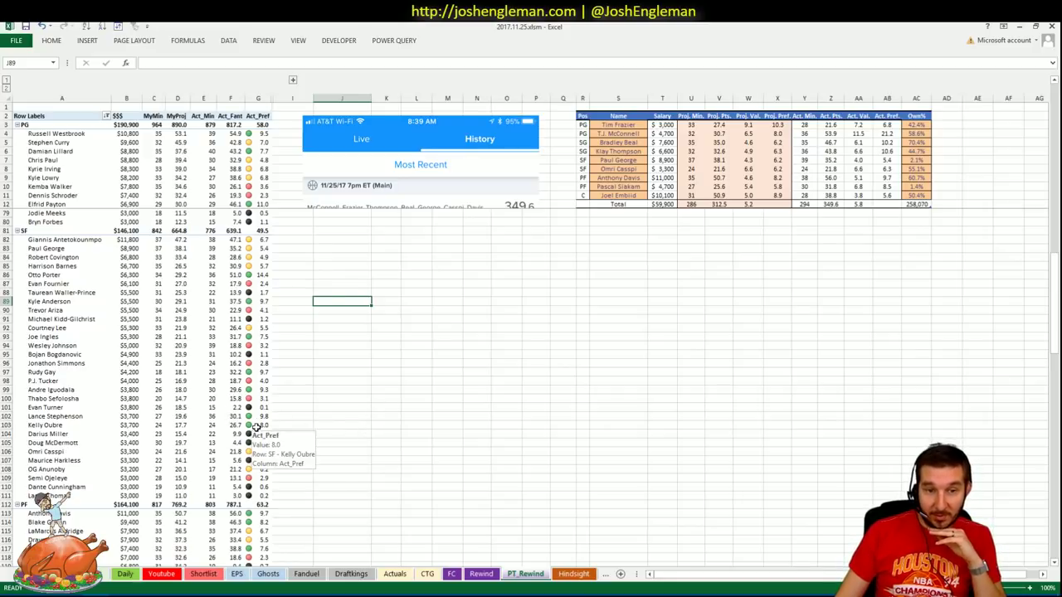
left_click(302, 427)
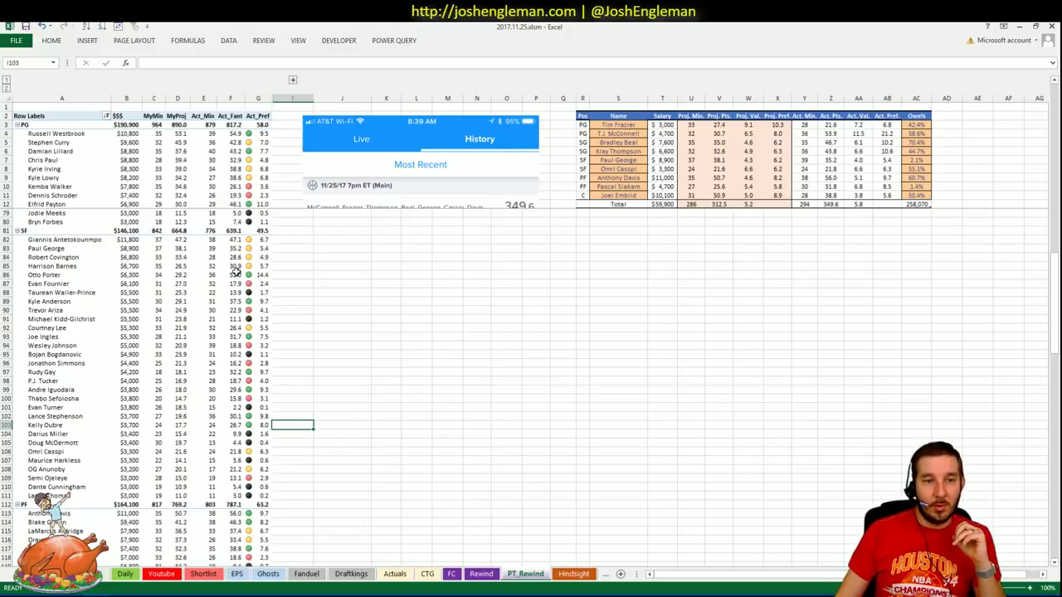
left_click(351, 365)
Glance at the power forward list, and examine Omri Casspi's projected and actual minutes and fantasy points among the small forwards
scroll(352, 365, "down", 6)
scroll(355, 365, "down", 4)
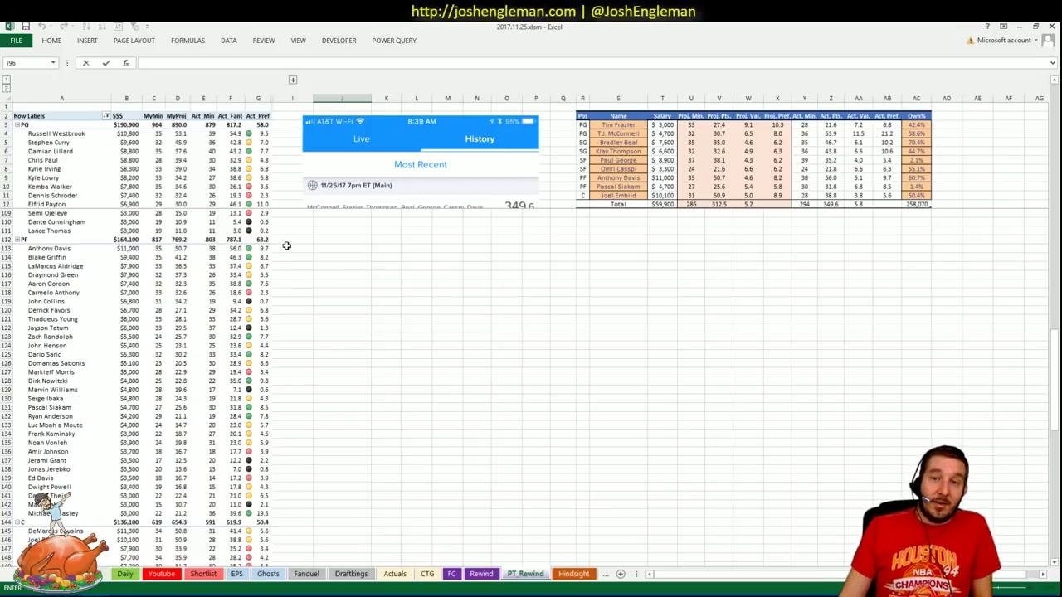
scroll(290, 282, "up", 10)
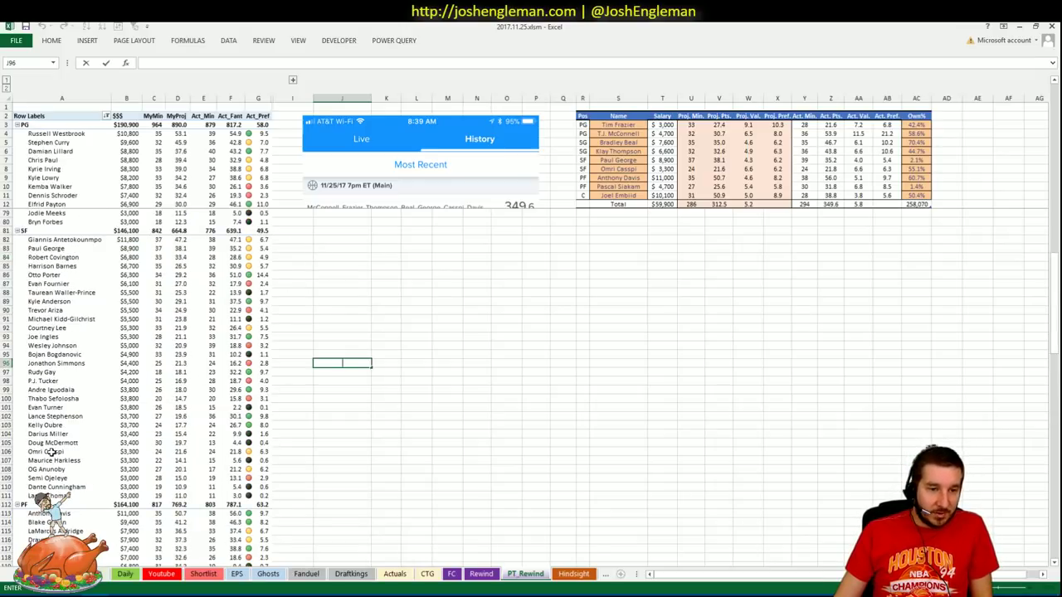
left_click_drag(50, 453, 239, 453)
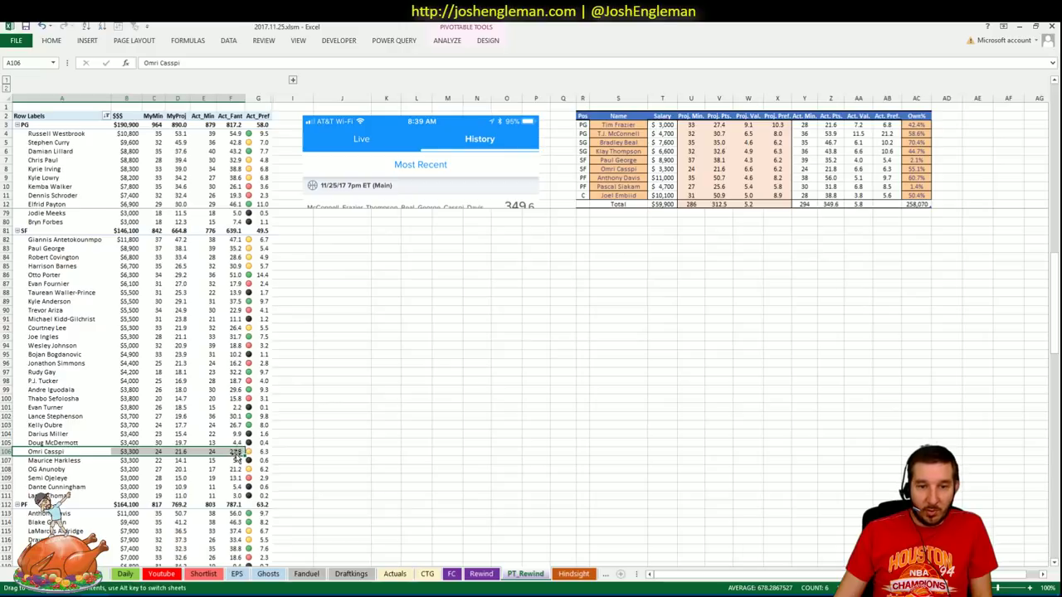
left_click(237, 452)
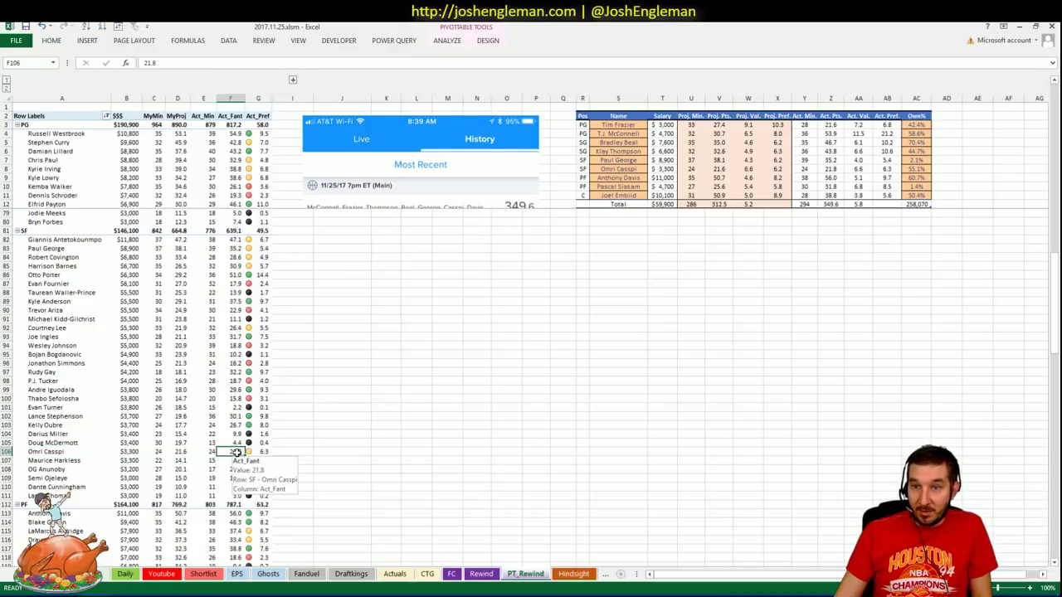
left_click(290, 450)
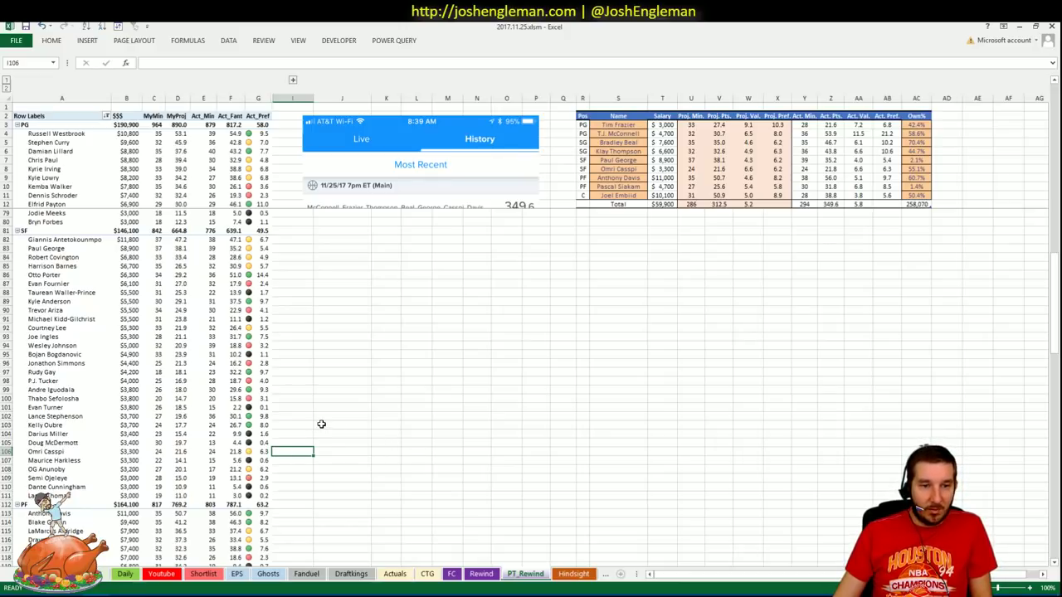
Move on to the power forward section and select Anthony Davis to review his projected and actual results
scroll(321, 423, "down", 1)
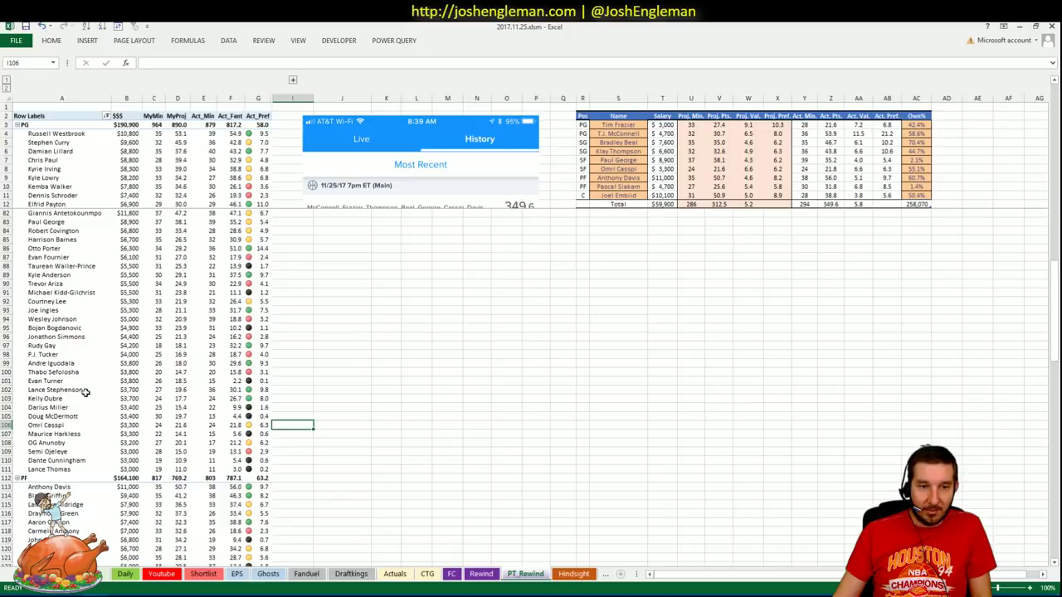
scroll(395, 395, "down", 8)
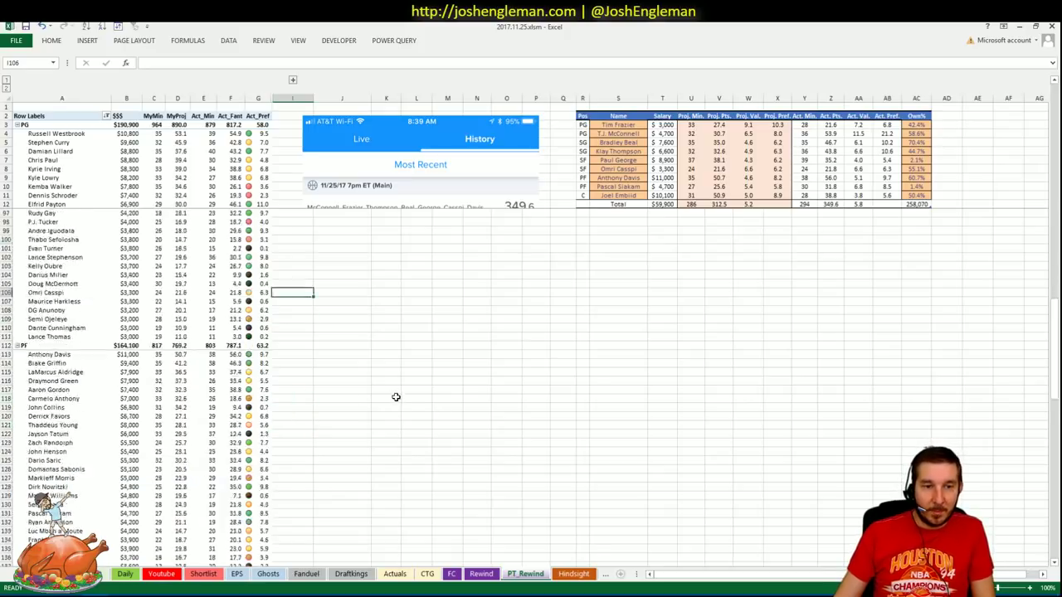
scroll(395, 395, "down", 1)
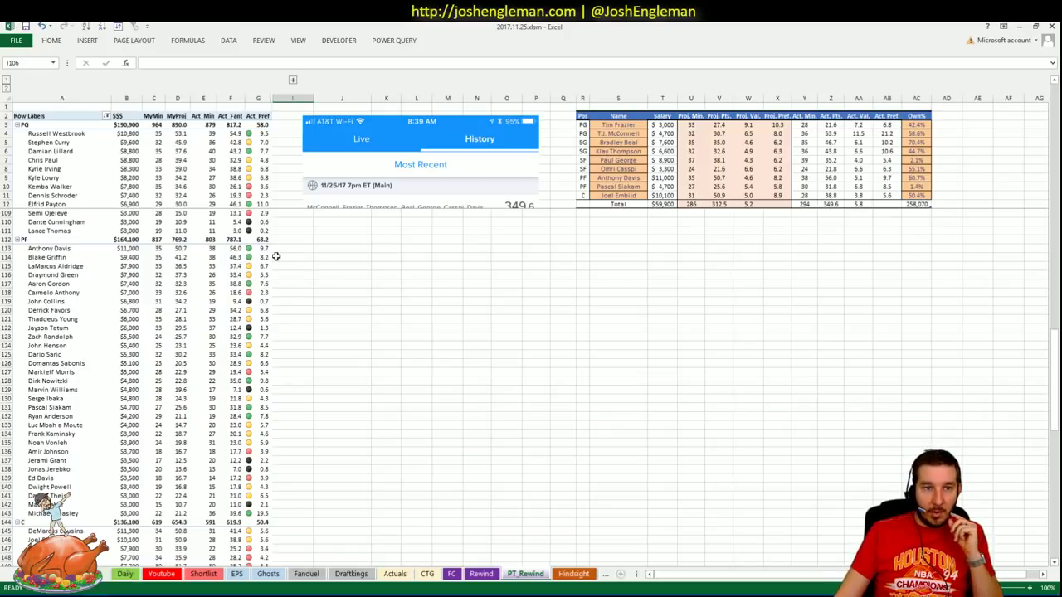
left_click(80, 250)
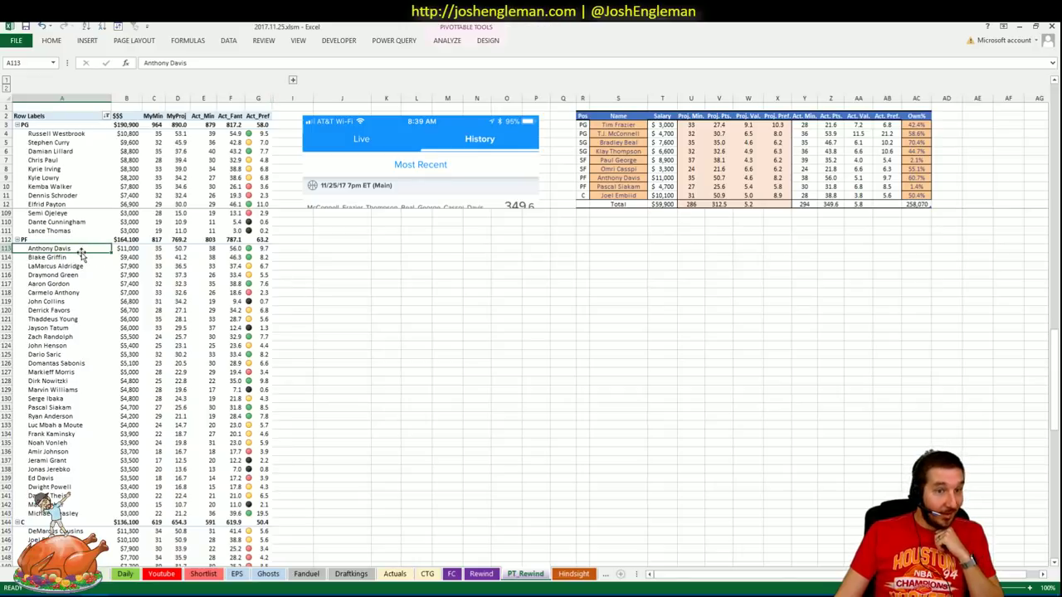
Check Anthony Davis's actual fantasy points in the power forward list and his actual value in the lineup table
left_click(237, 248)
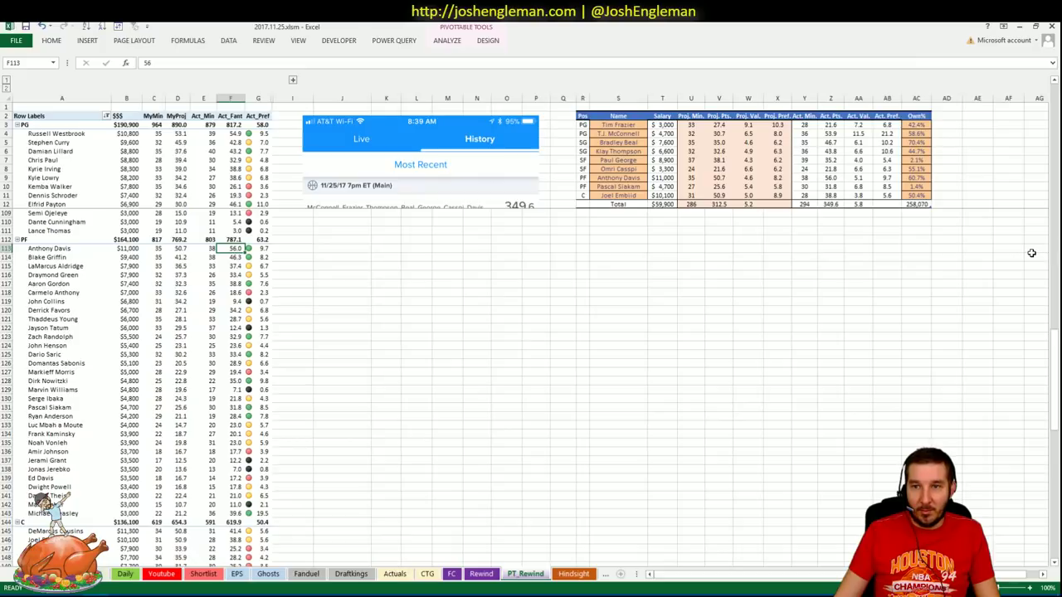
left_click(861, 178)
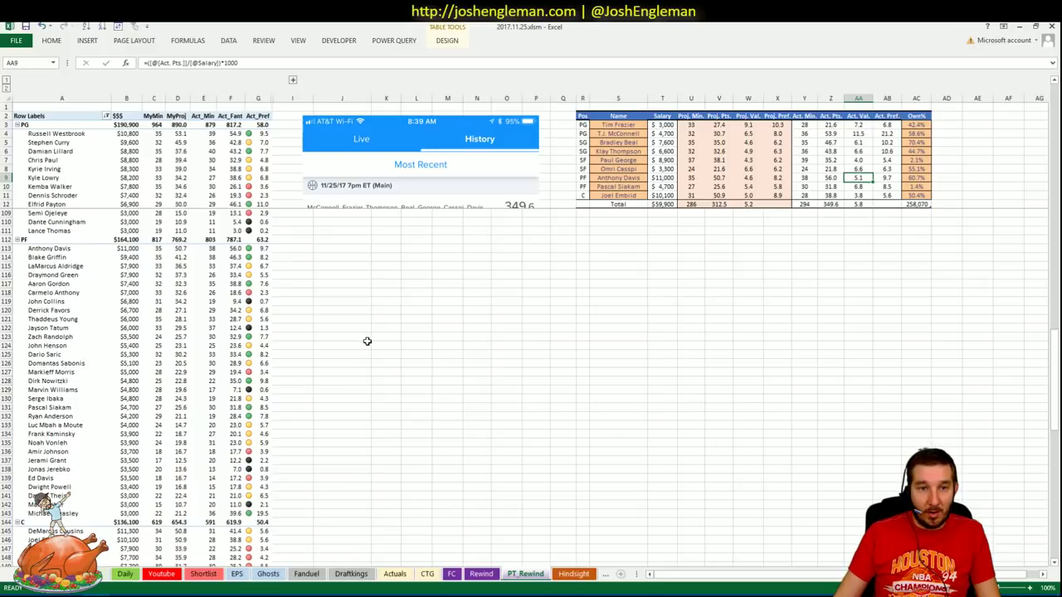
scroll(441, 375, "down", 1)
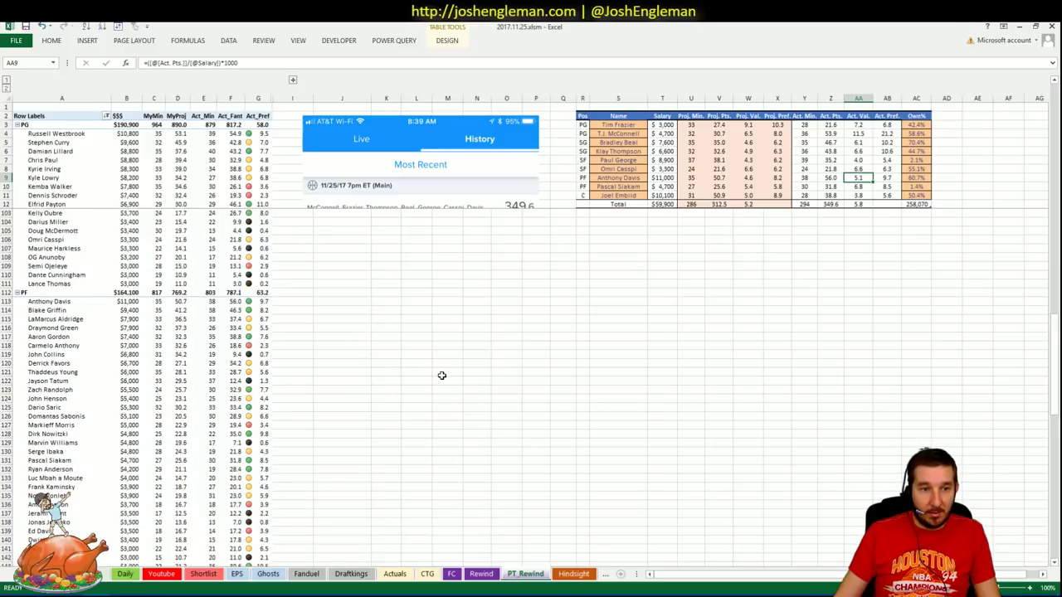
scroll(441, 375, "up", 1)
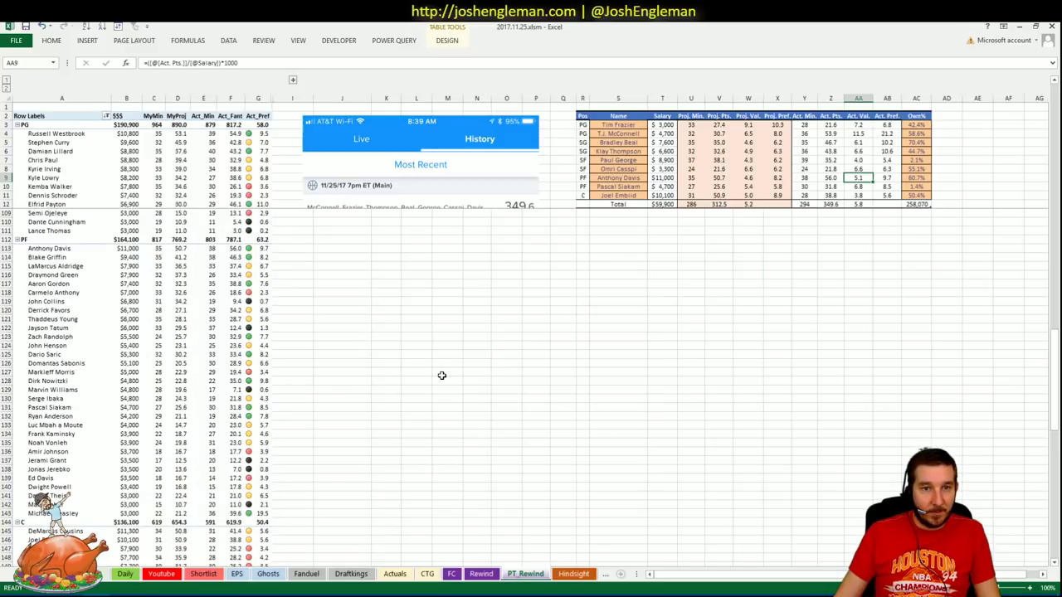
Compare the actual fantasy points of the expensive power forwards Blake Griffin, LaMarcus Aldridge, Draymond Green and Aaron Gordon
left_click(237, 258)
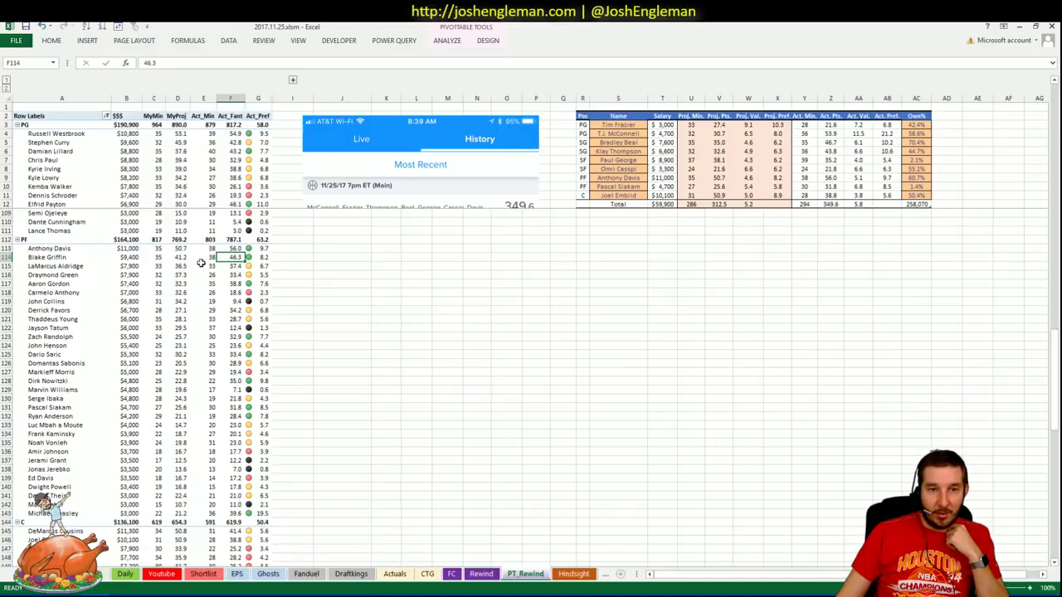
left_click(127, 258)
left_click(366, 274)
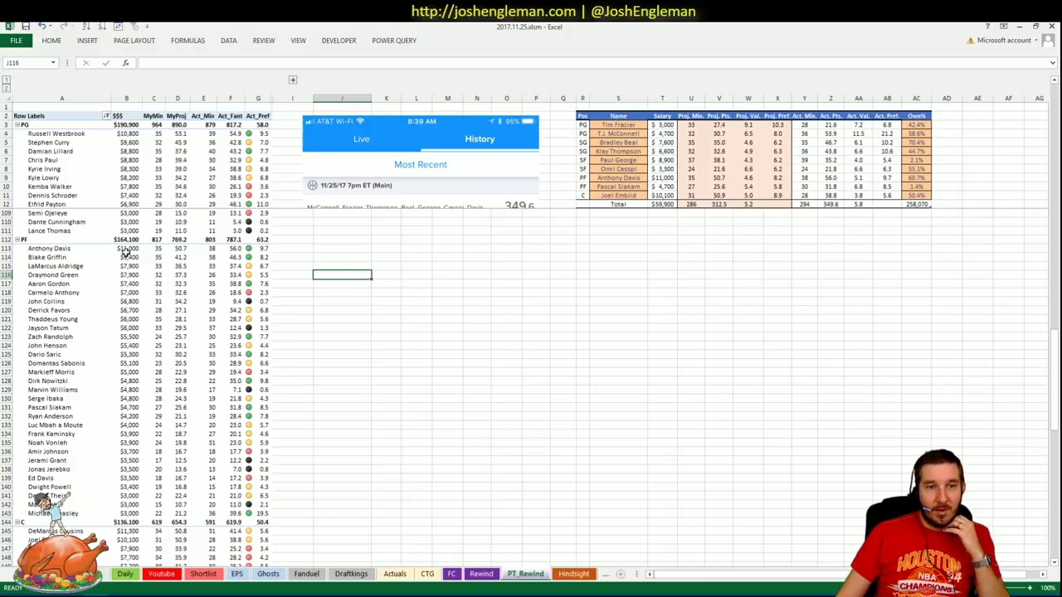
left_click(234, 267)
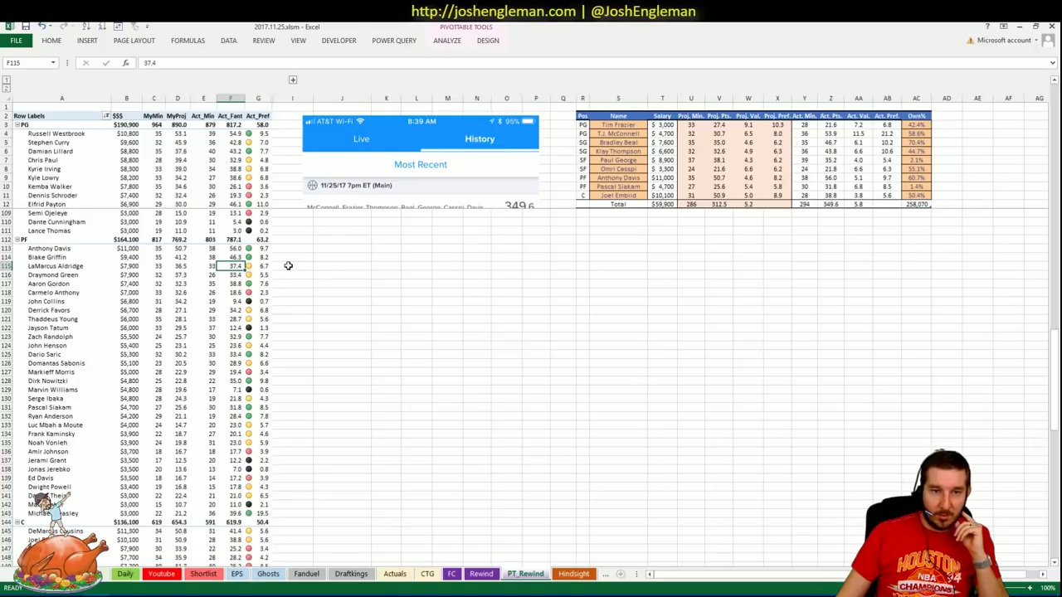
left_click(236, 276)
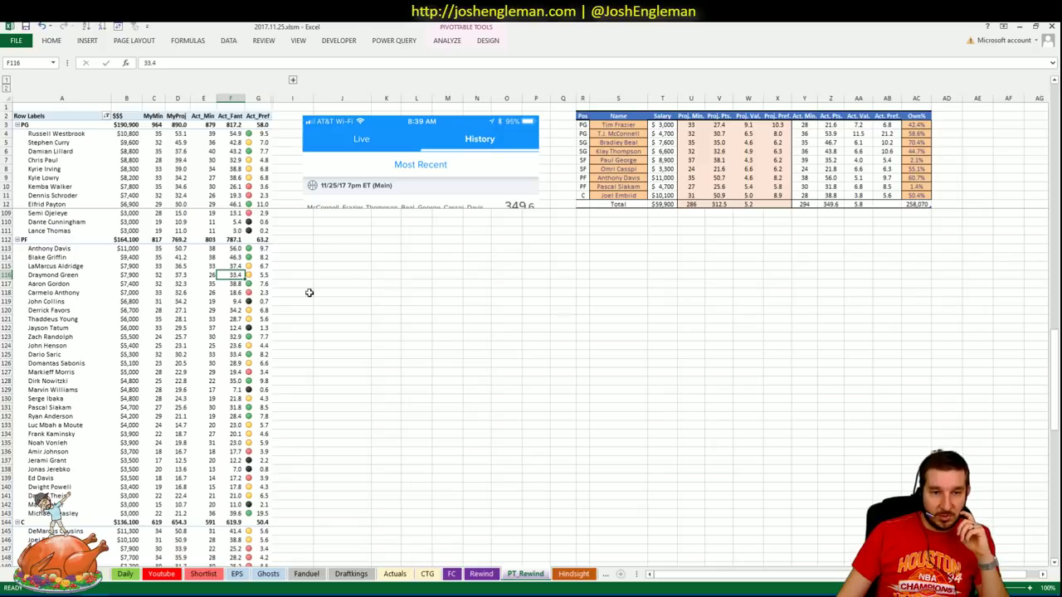
left_click(240, 283)
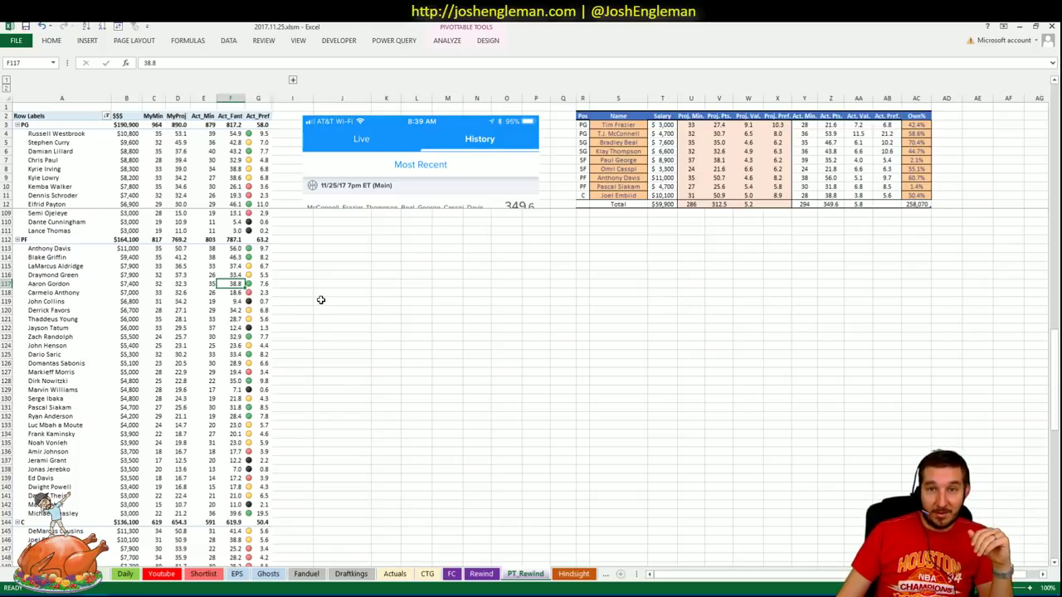
Examine the actual results of the mid-priced power forwards Carmelo Anthony, John Collins, Thaddeus Young and Jayson Tatum
left_click(240, 293)
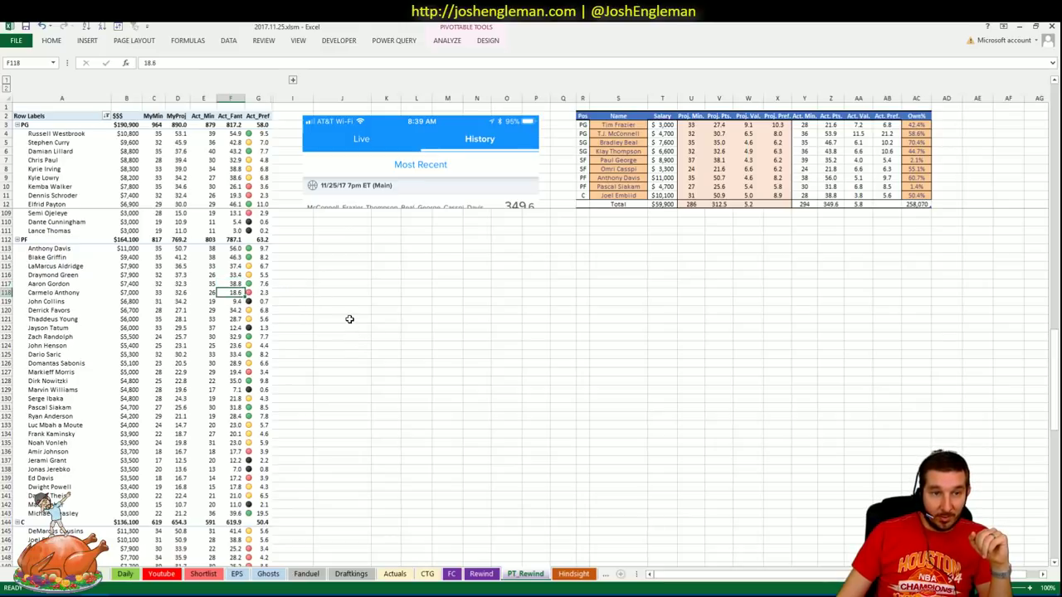
left_click(210, 303)
left_click(240, 302)
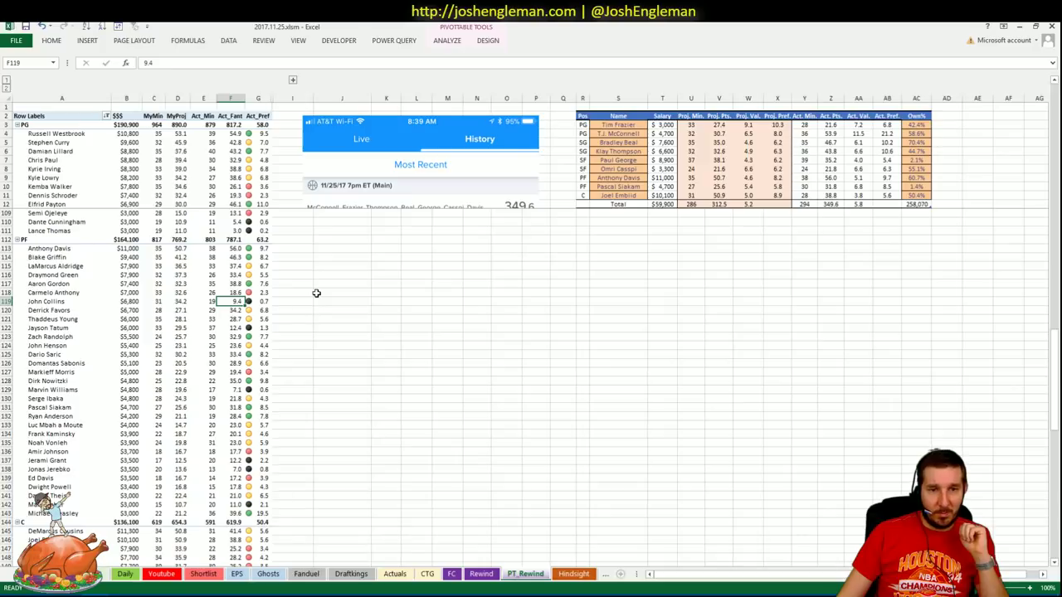
left_click(225, 322)
left_click(239, 328)
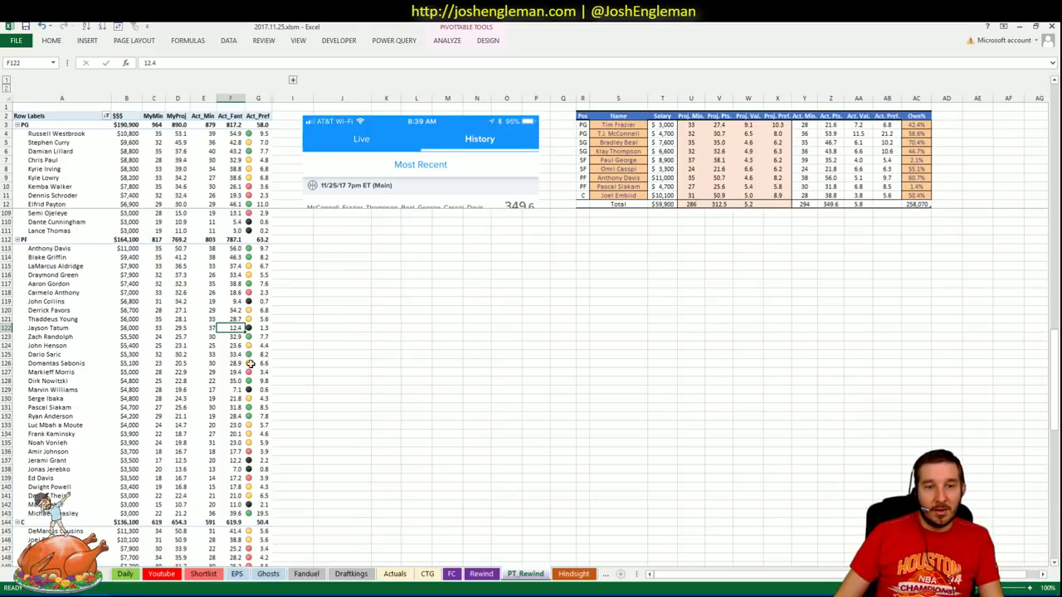
Check Dario Saric's actual fantasy points, and select the full rows of Serge Ibaka and Pascal Siakam to compare them
left_click(237, 355)
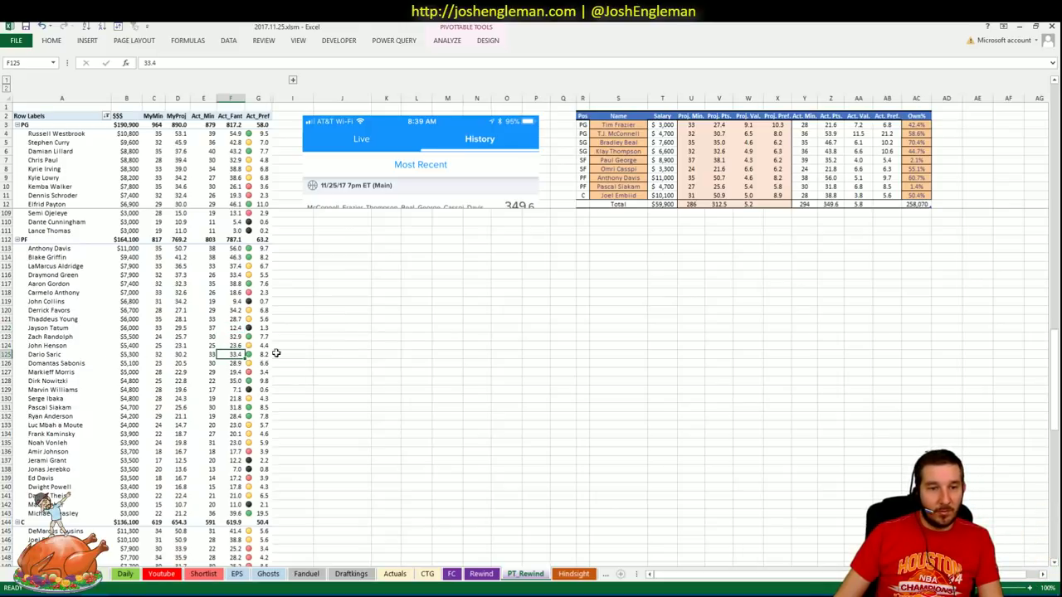
left_click(59, 401)
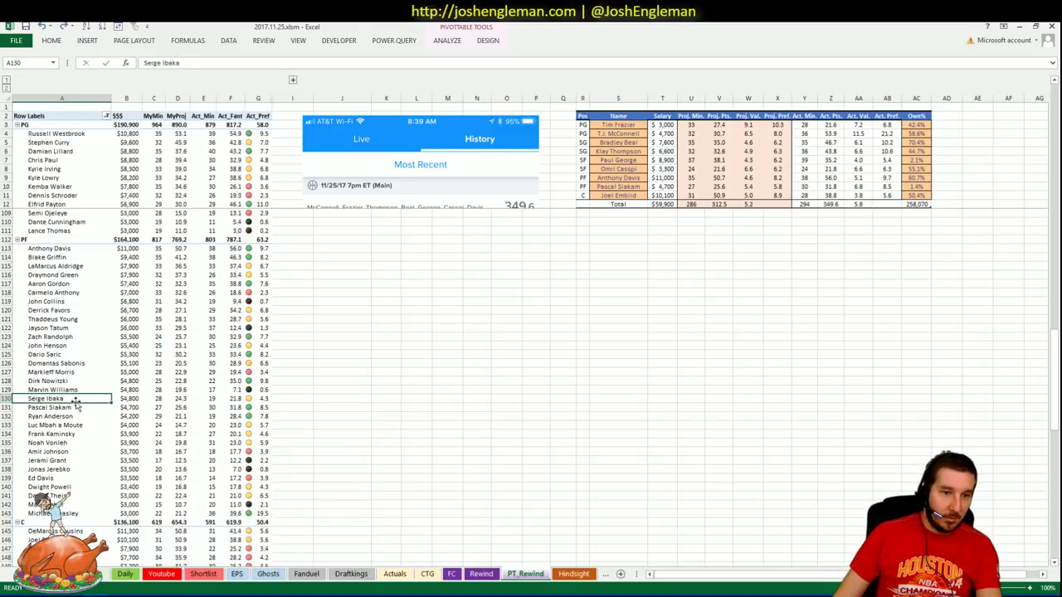
left_click_drag(68, 399, 257, 407)
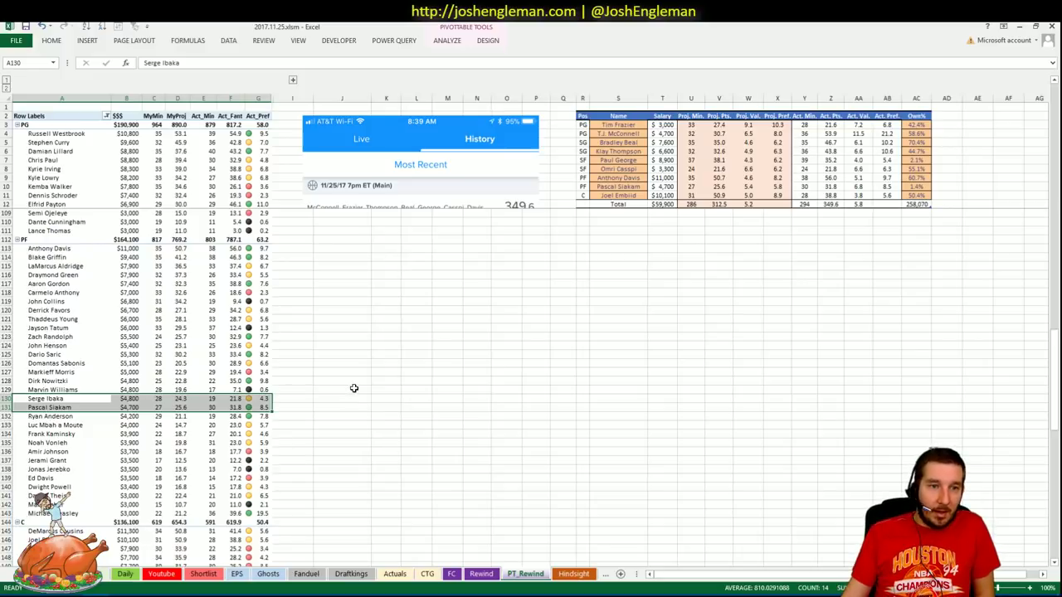
Look back at Lance Stephenson's actual fantasy points in the small forward list, and return to the power forwards
scroll(357, 386, "up", 4)
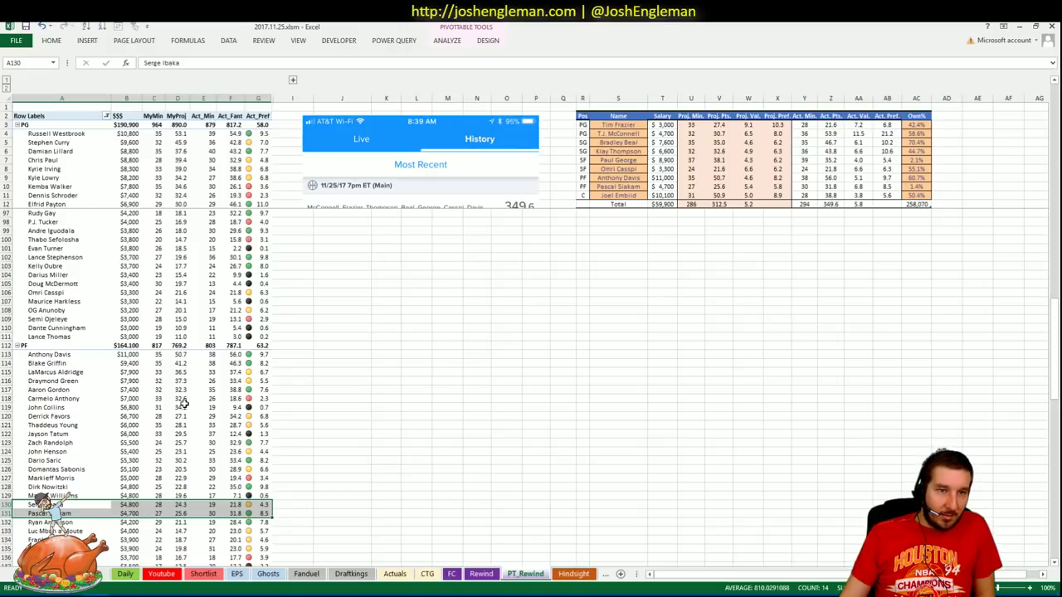
scroll(182, 404, "up", 6)
scroll(185, 405, "down", 5)
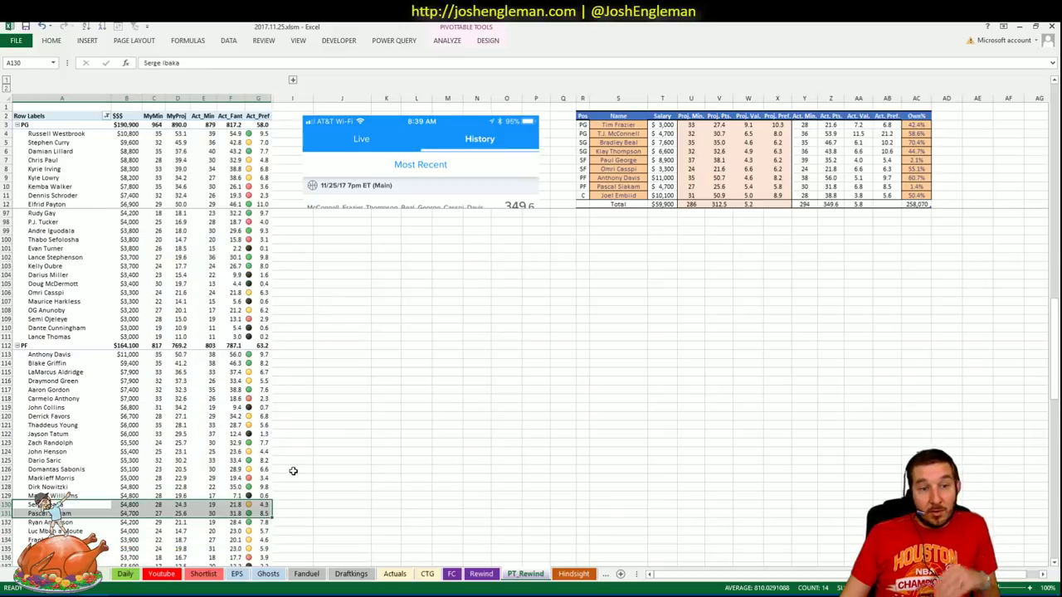
scroll(287, 445, "up", 3)
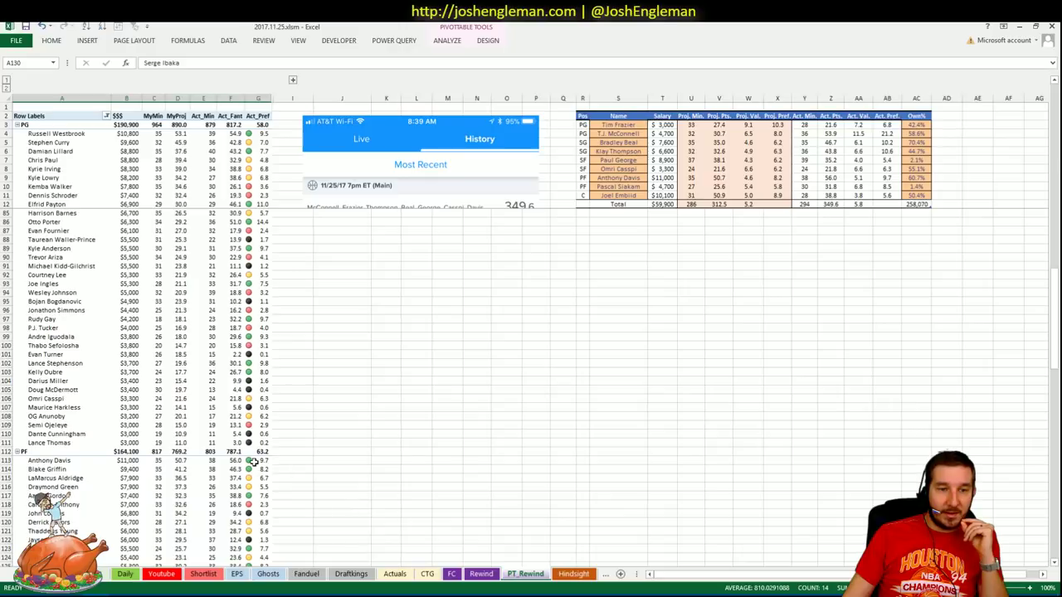
left_click(234, 364)
scroll(357, 363, "up", 2)
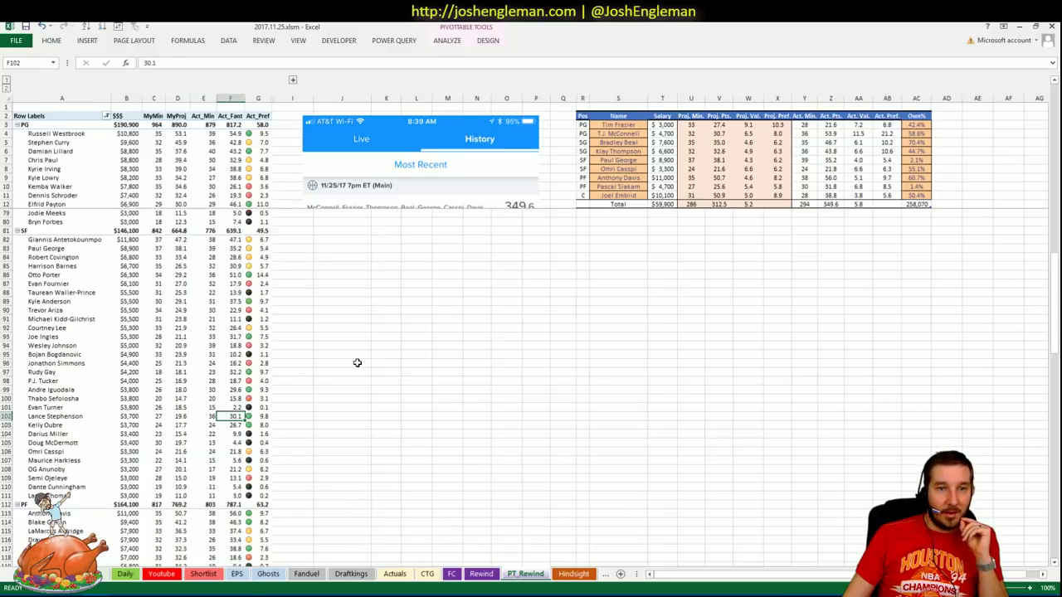
scroll(357, 362, "down", 10)
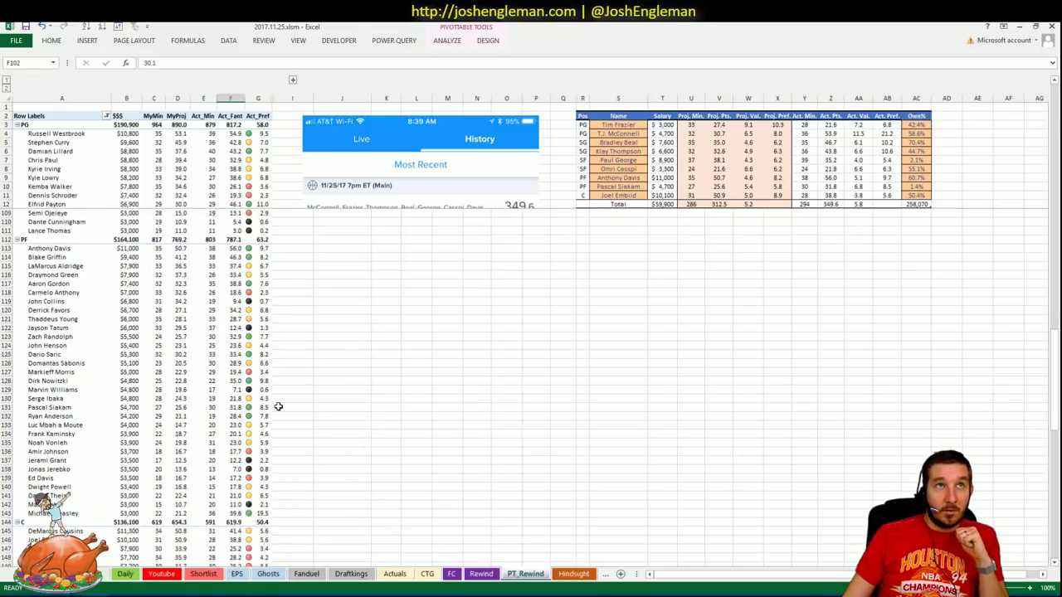
double_click(208, 399)
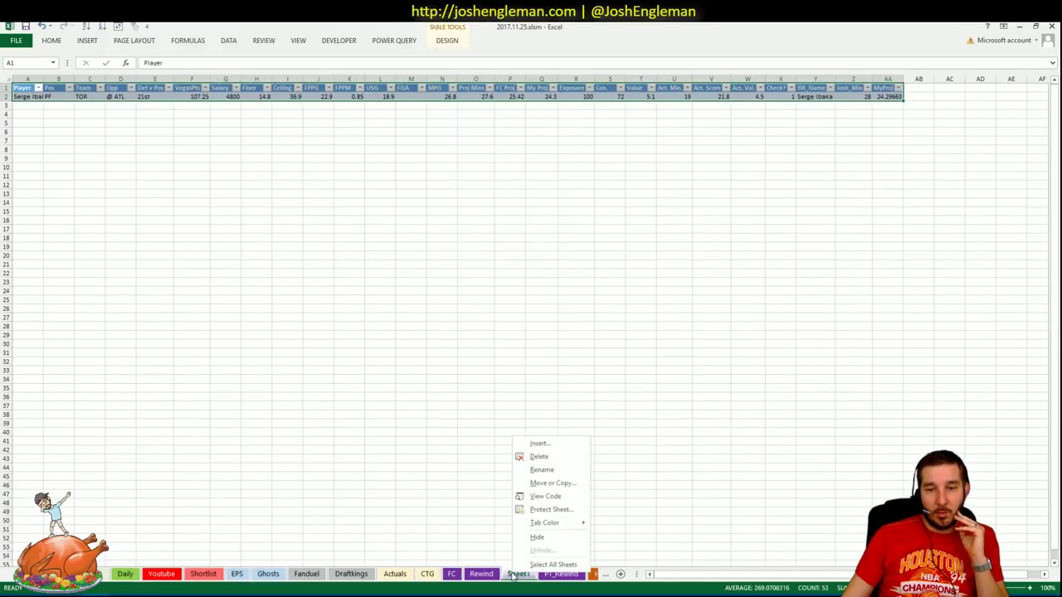
left_click(567, 457)
left_click(509, 341)
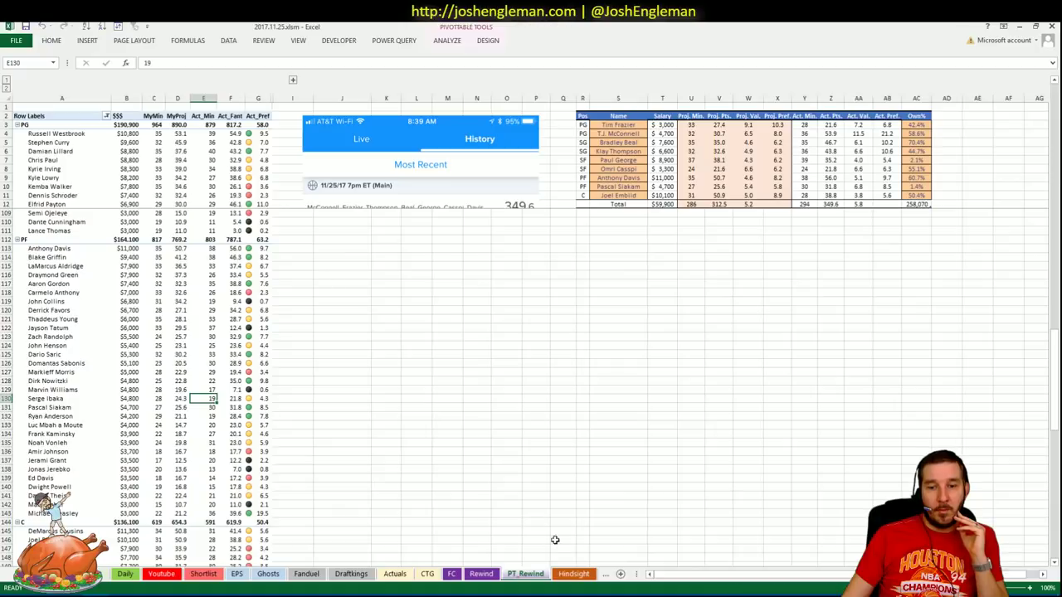
Review Pascal Siakam's row in the lineup table, including his actual points and ownership percentage
left_click(572, 478)
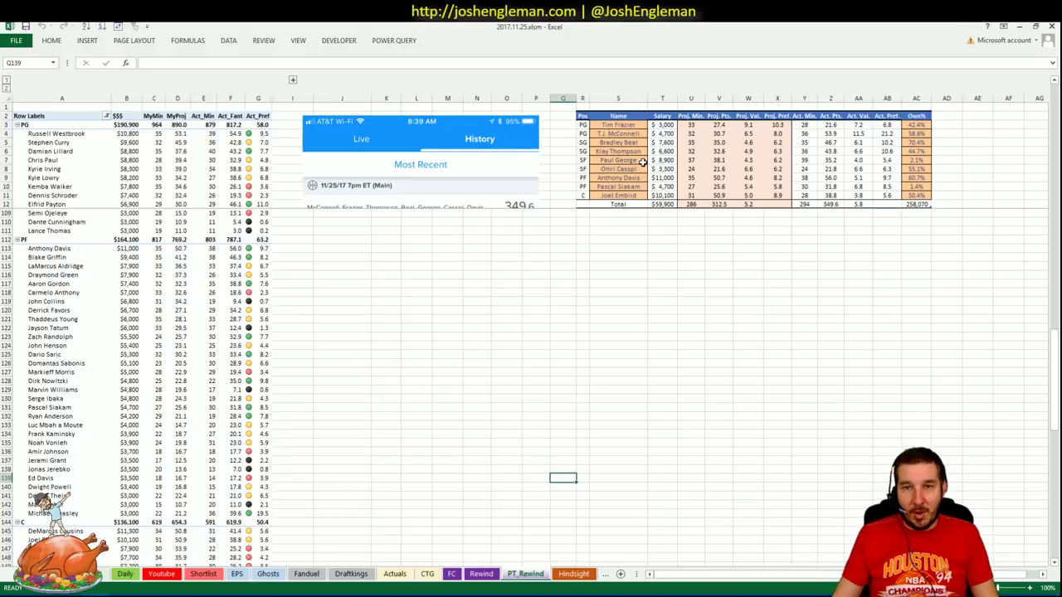
left_click(632, 187)
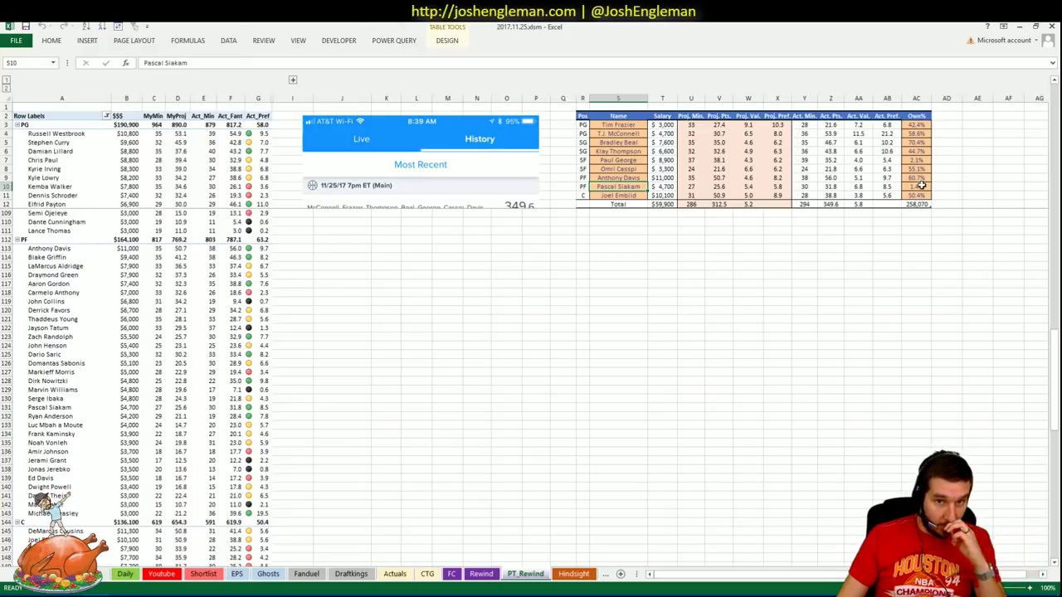
left_click(368, 346)
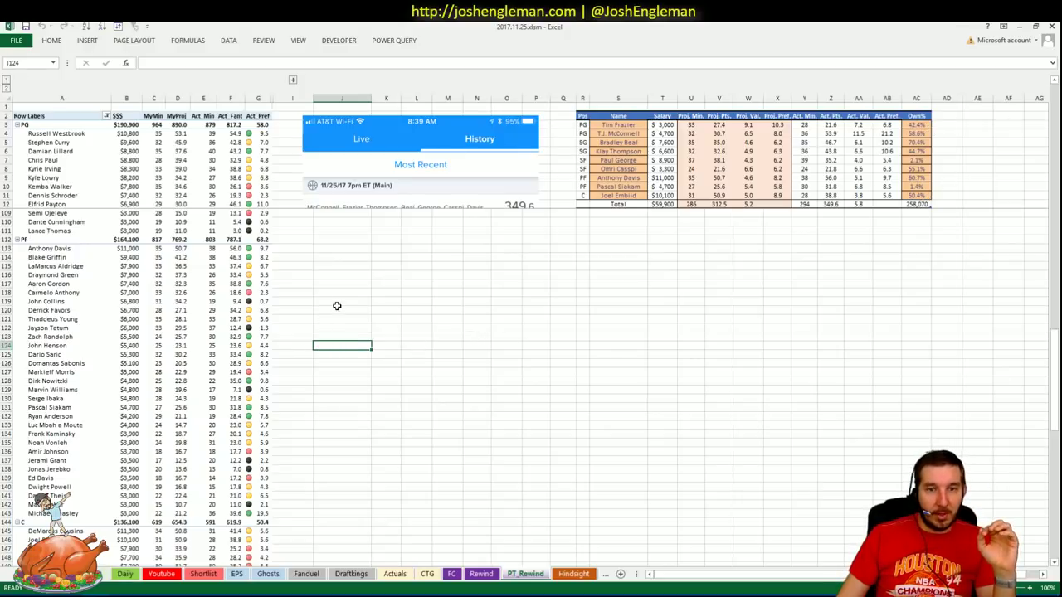
Move on to the center section and examine Joel Embiid's actual minutes, fantasy points and preference score, plus his actual lineup value
scroll(340, 303, "down", 9)
scroll(344, 298, "down", 1)
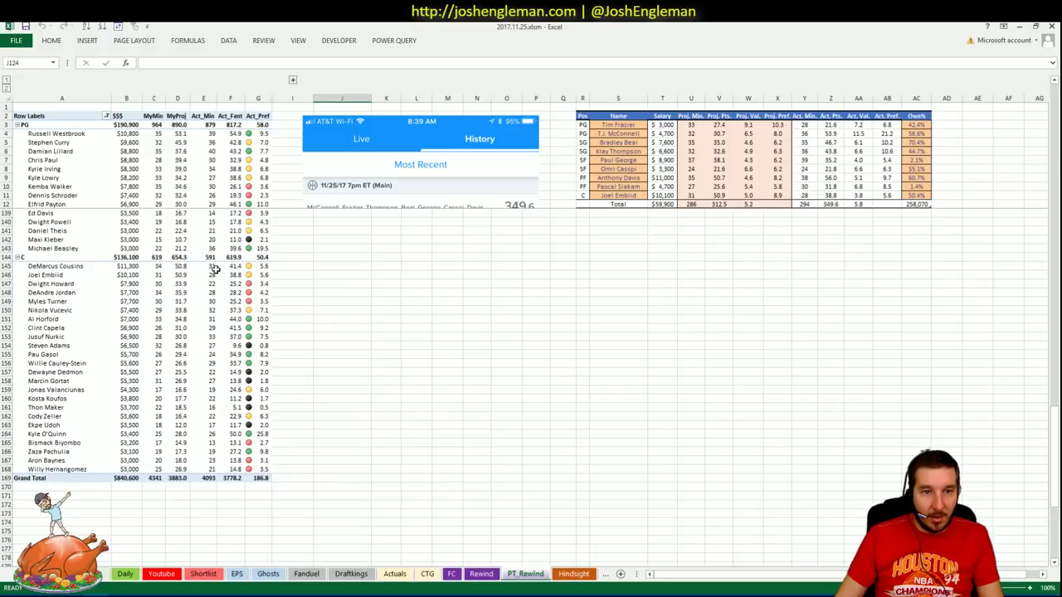
left_click(265, 275)
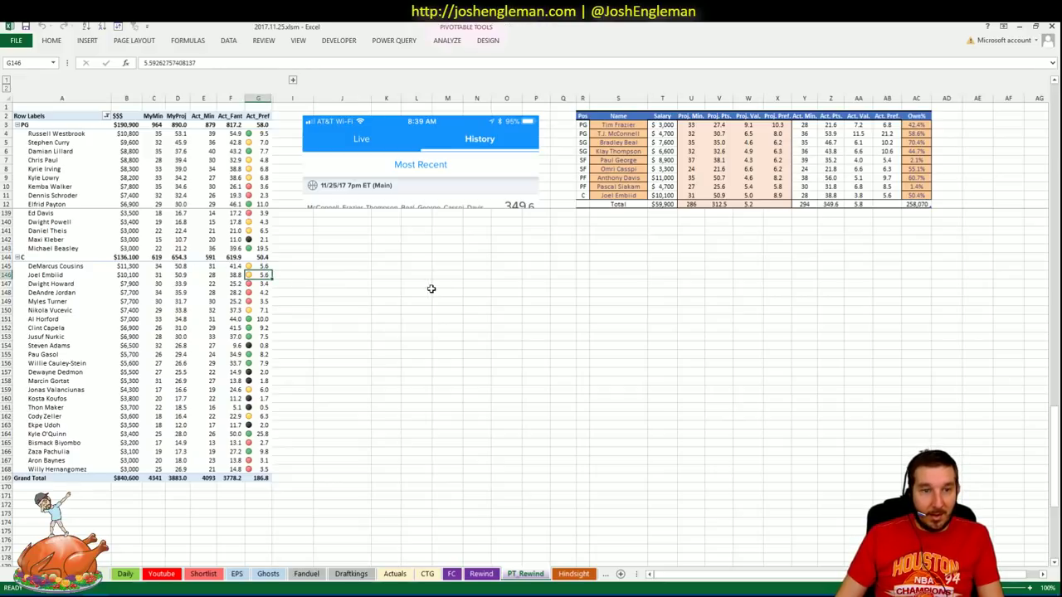
left_click(214, 273)
scroll(365, 283, "up", 1)
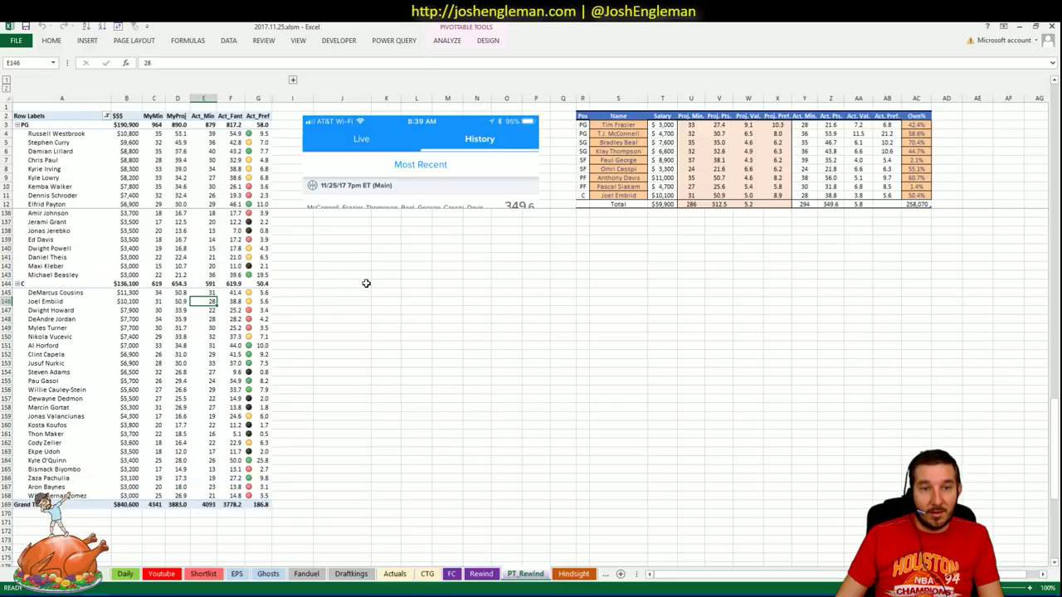
left_click(236, 301)
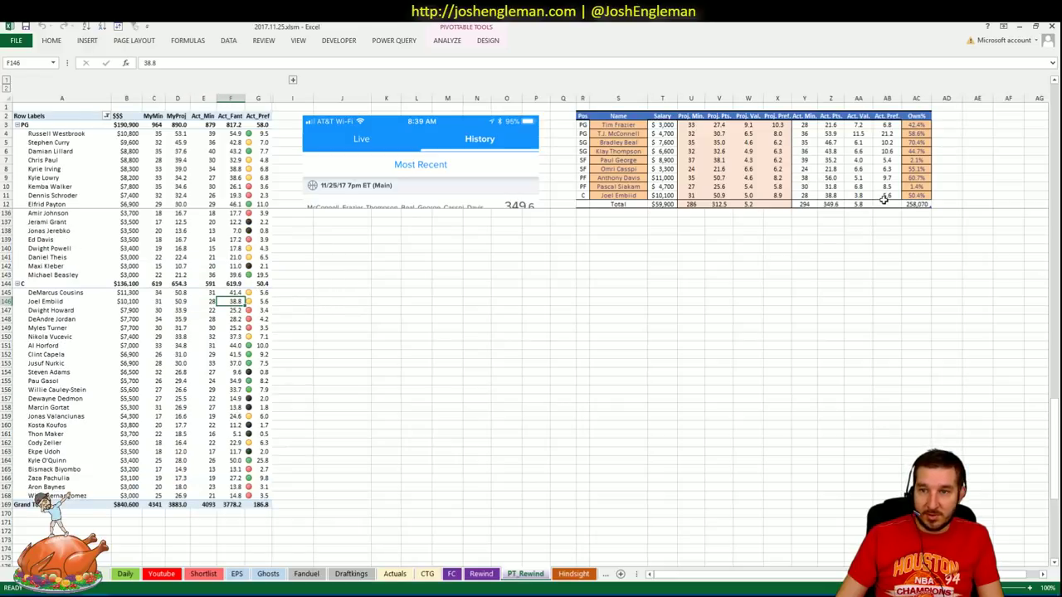
left_click(863, 195)
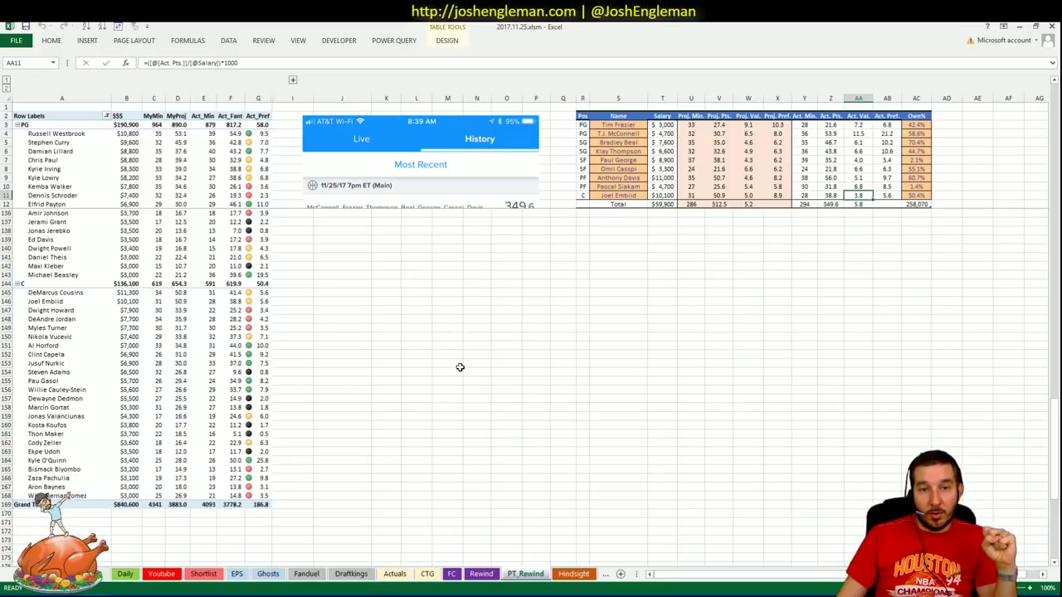
Select Kyle O'Quinn's row among the centers and examine his actual minutes, fantasy points and preference score
mouse_move(220, 390)
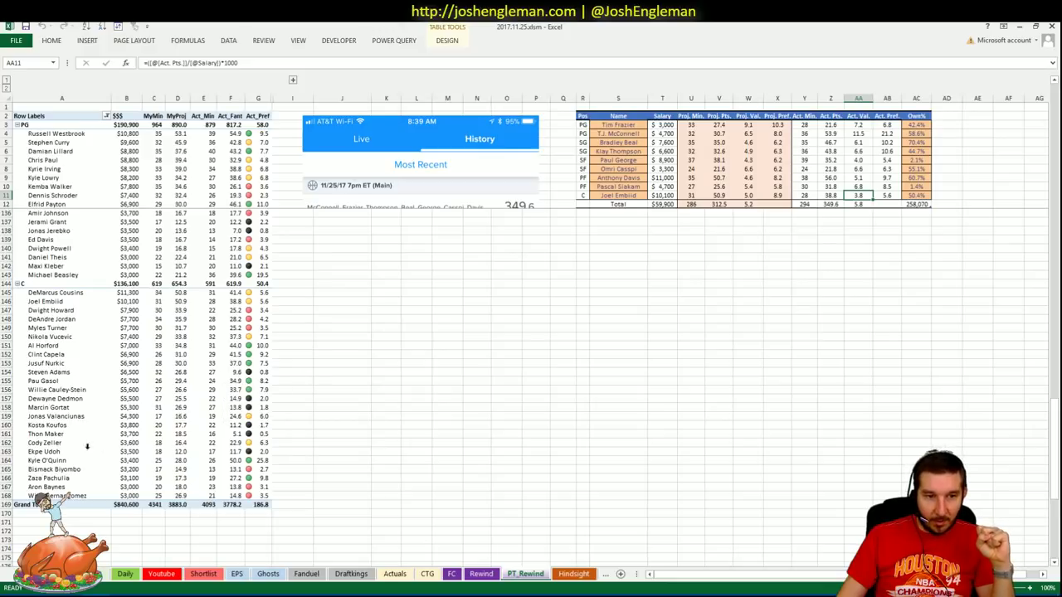
left_click_drag(60, 460, 264, 461)
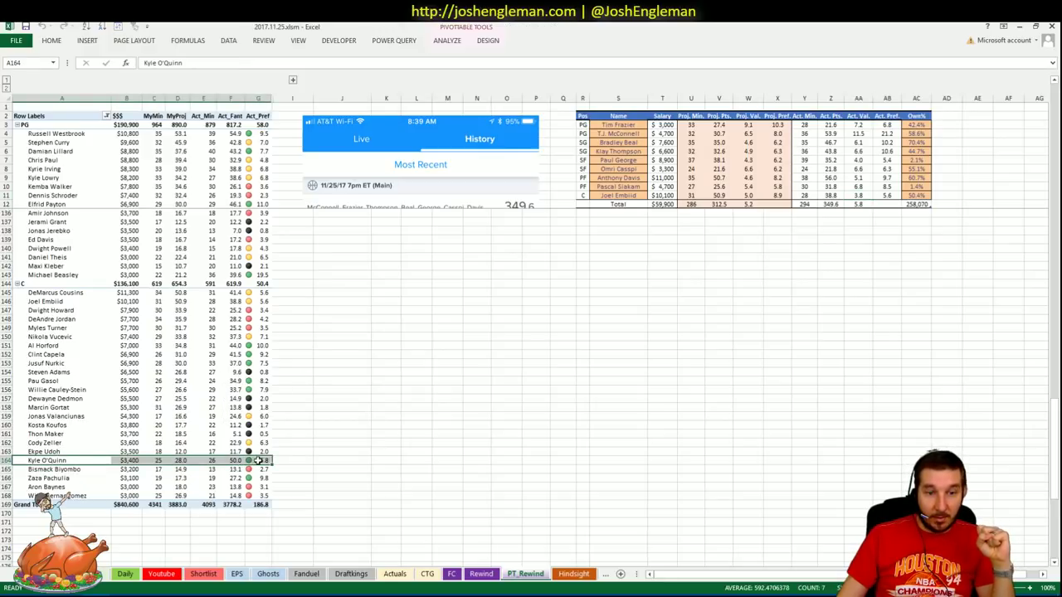
left_click(208, 459)
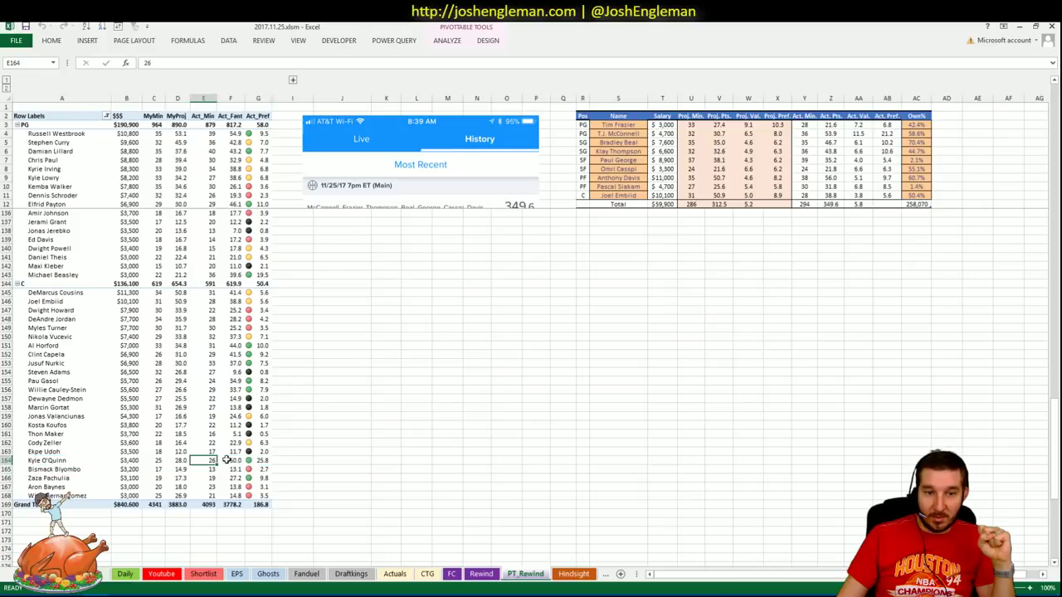
left_click(233, 460)
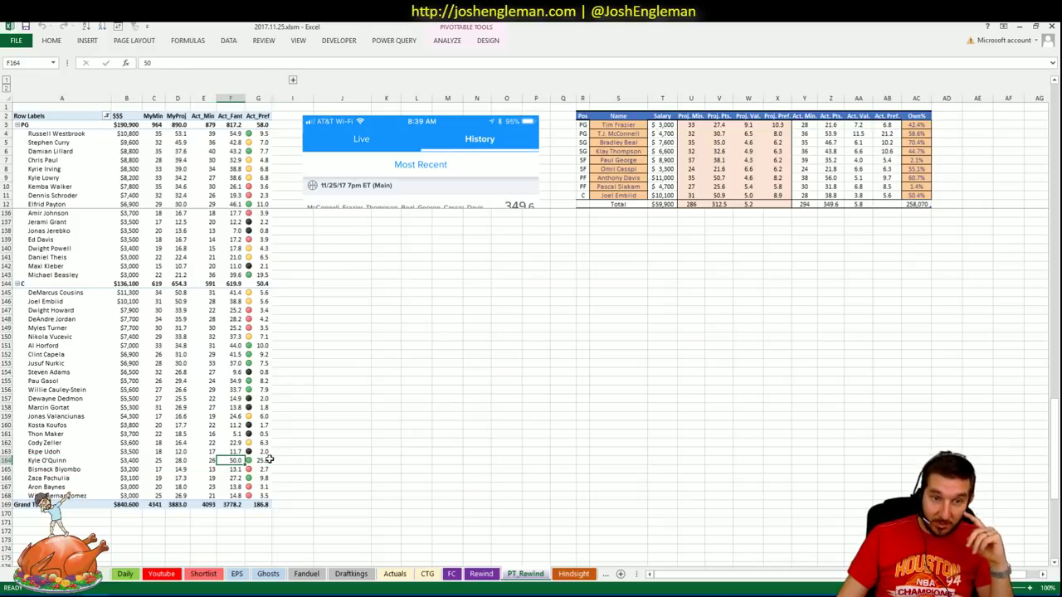
left_click(264, 460)
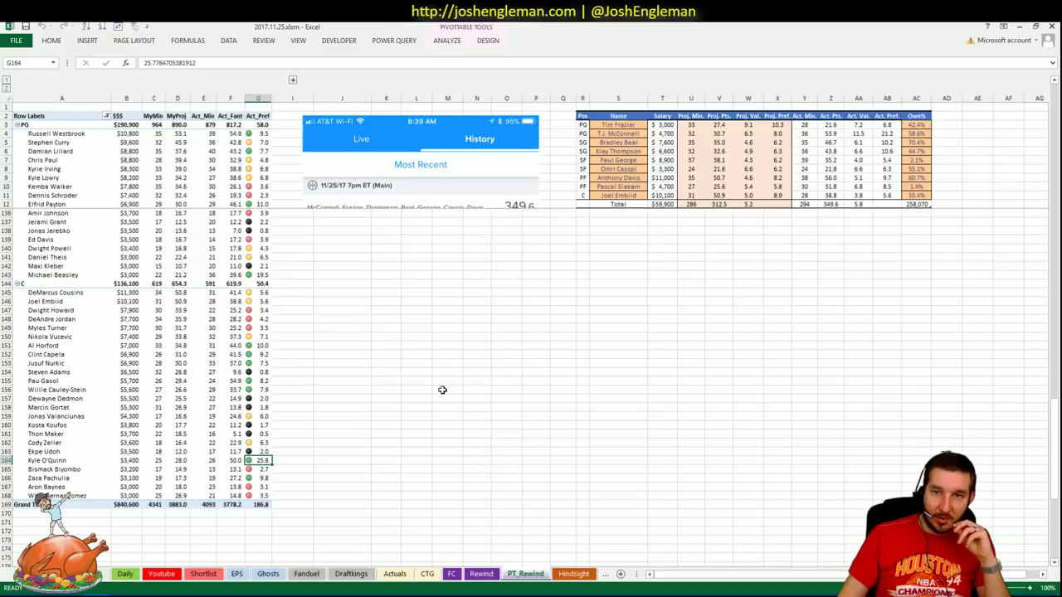
Return to the beginning of the PT_Rewind sheet and unfreeze its panes
left_click(317, 375)
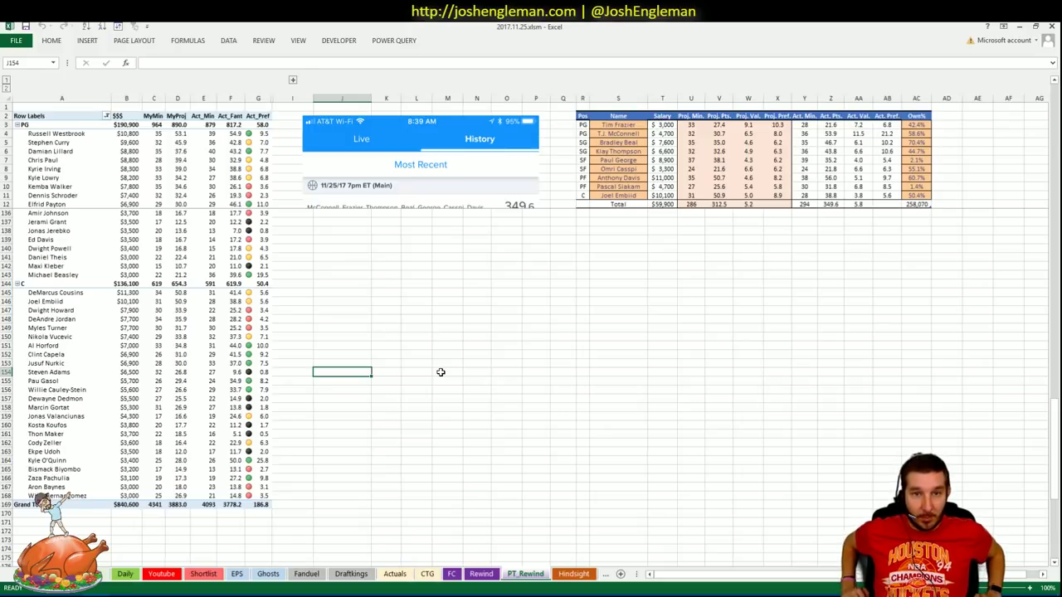
scroll(699, 351, "up", 8)
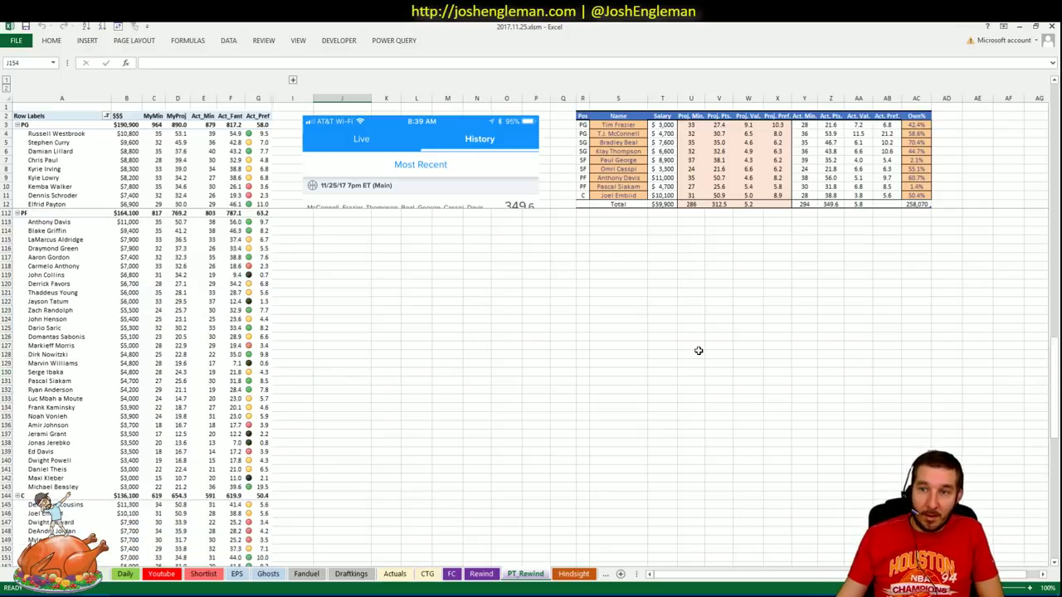
scroll(699, 351, "up", 20)
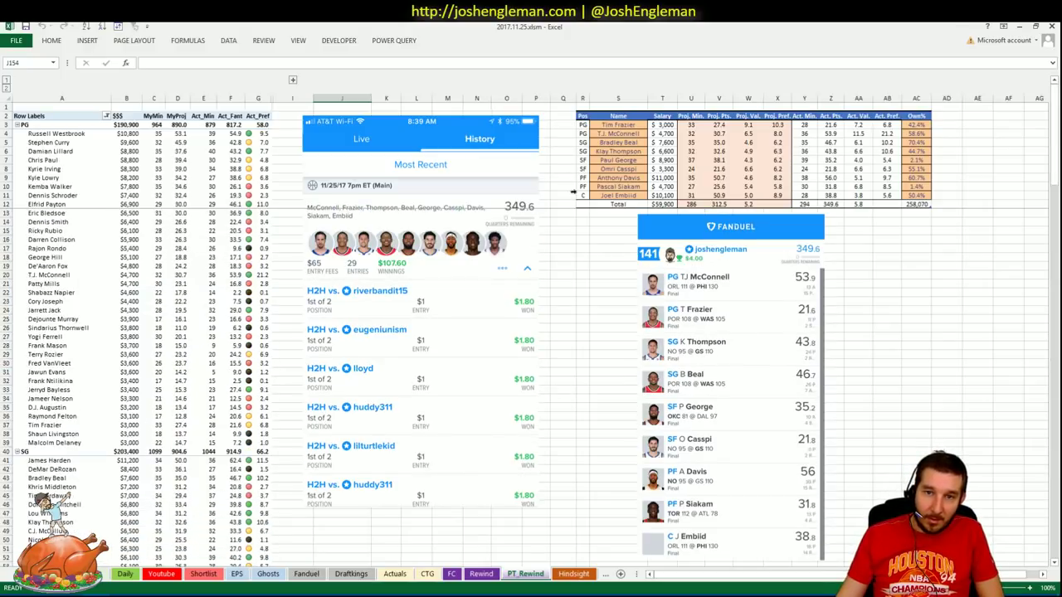
left_click(858, 309)
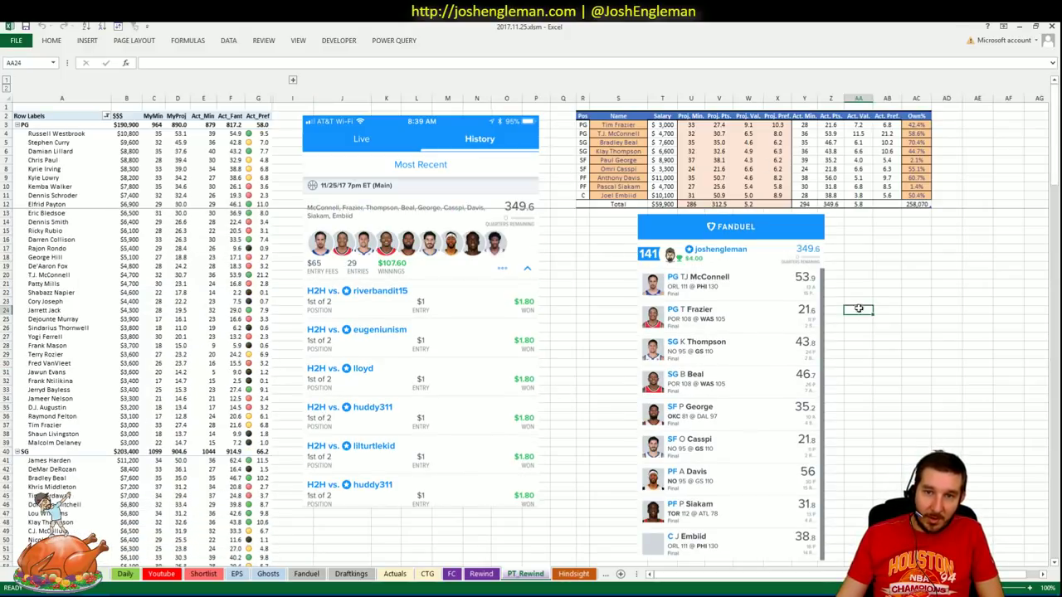
left_click(297, 40)
left_click(359, 73)
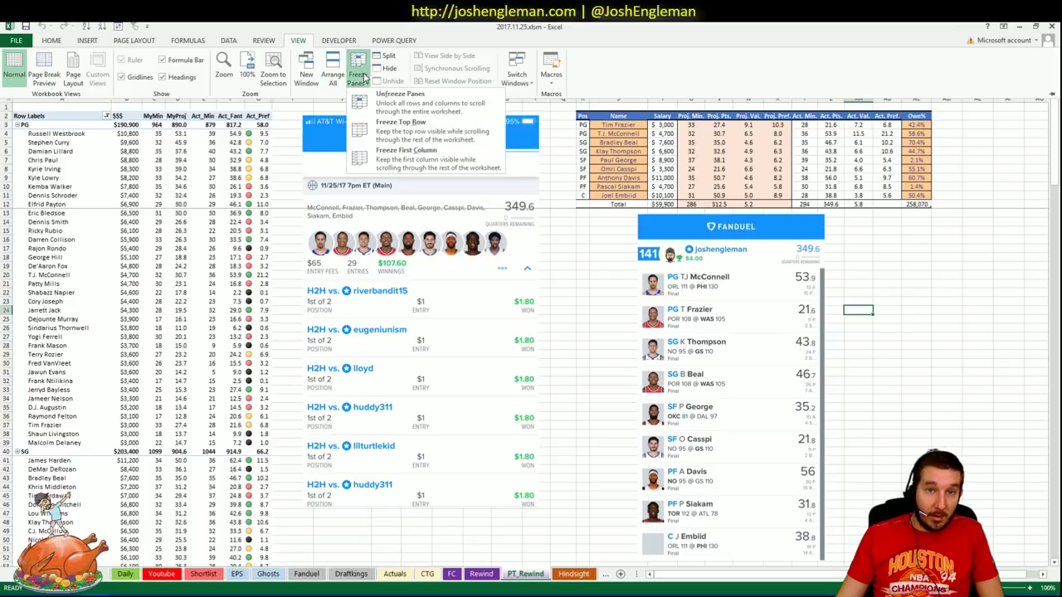
left_click(385, 99)
key("ctrl+F1")
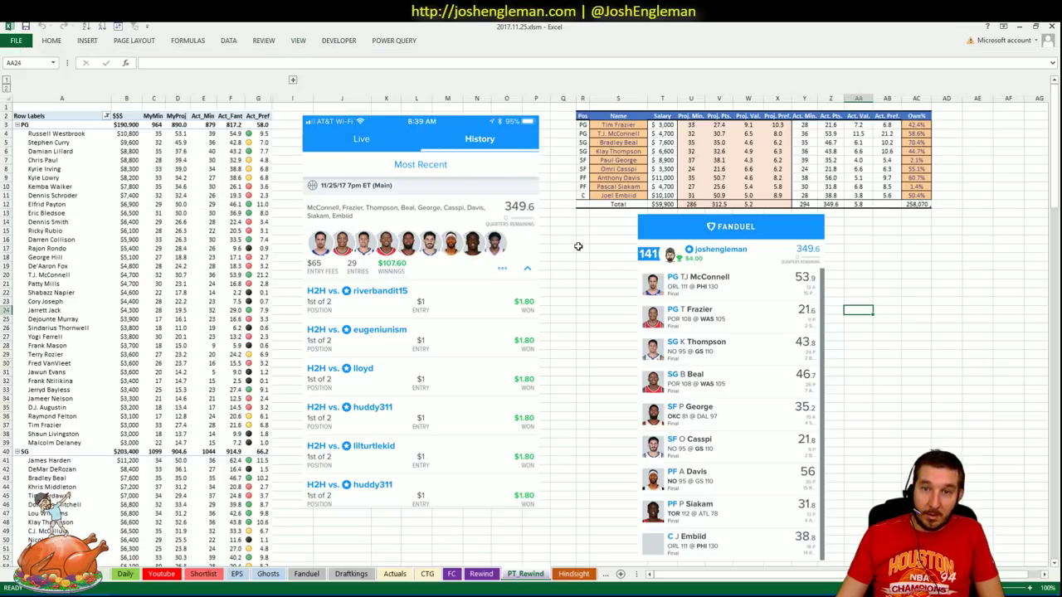
Examine the Own% total and its formula in the lineup table, alongside the head-to-head contest results
left_click(581, 238)
left_click(580, 230)
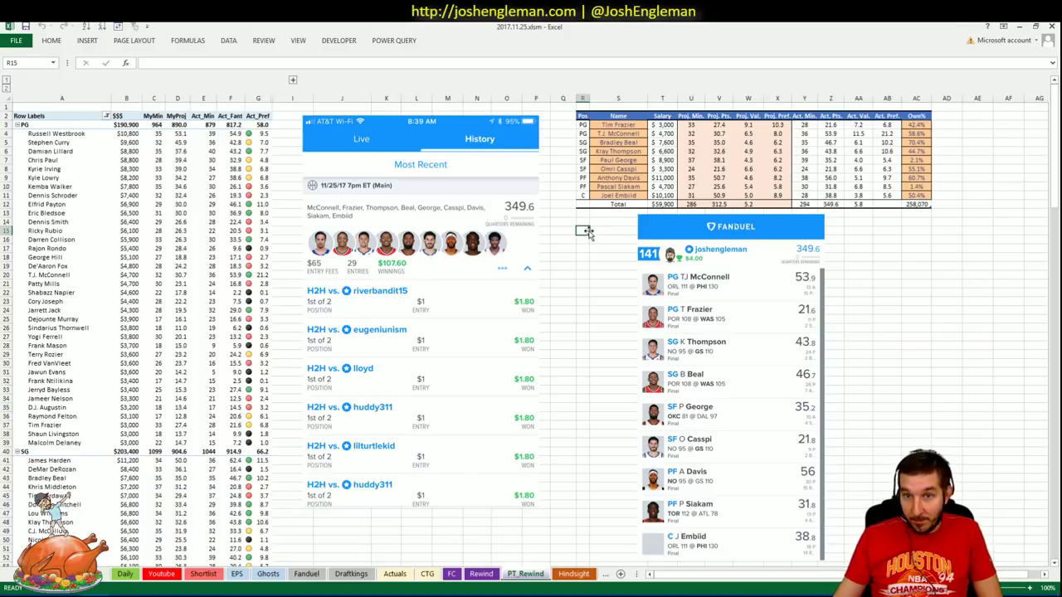
left_click(917, 204)
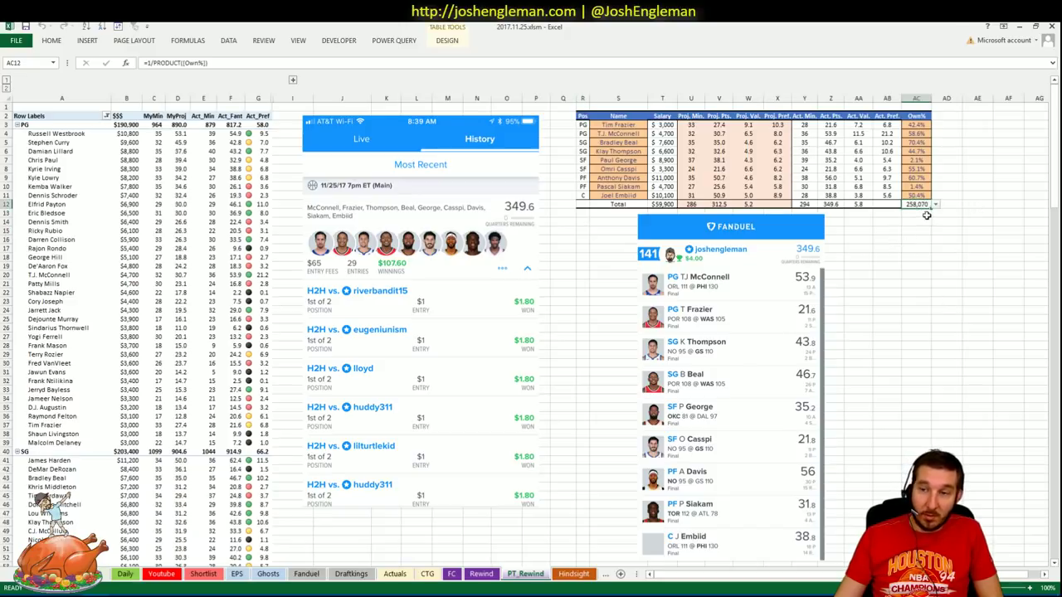
left_click(926, 224)
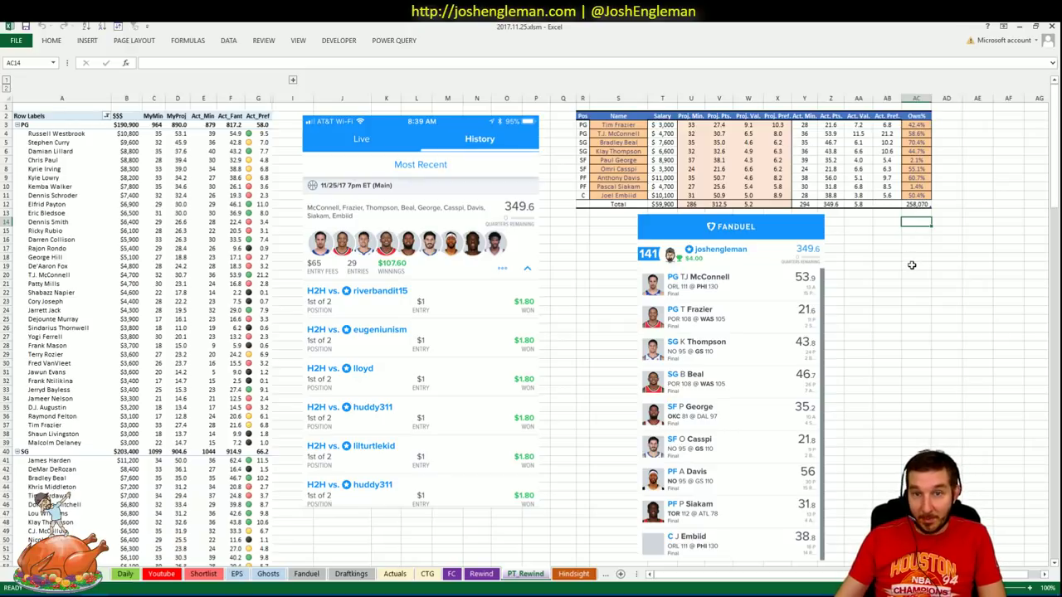
left_click(581, 399)
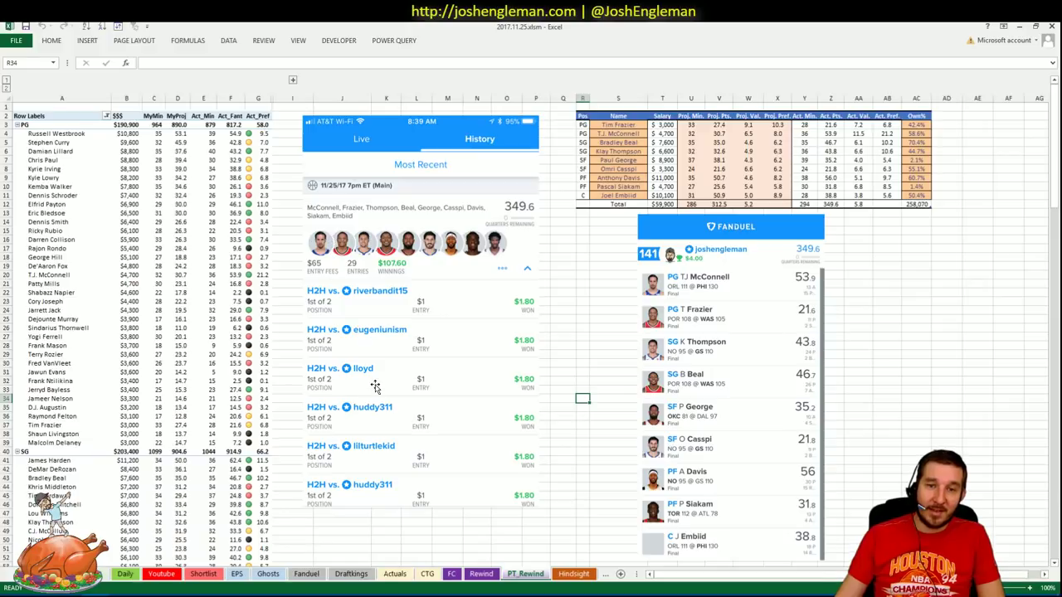
left_click(603, 339)
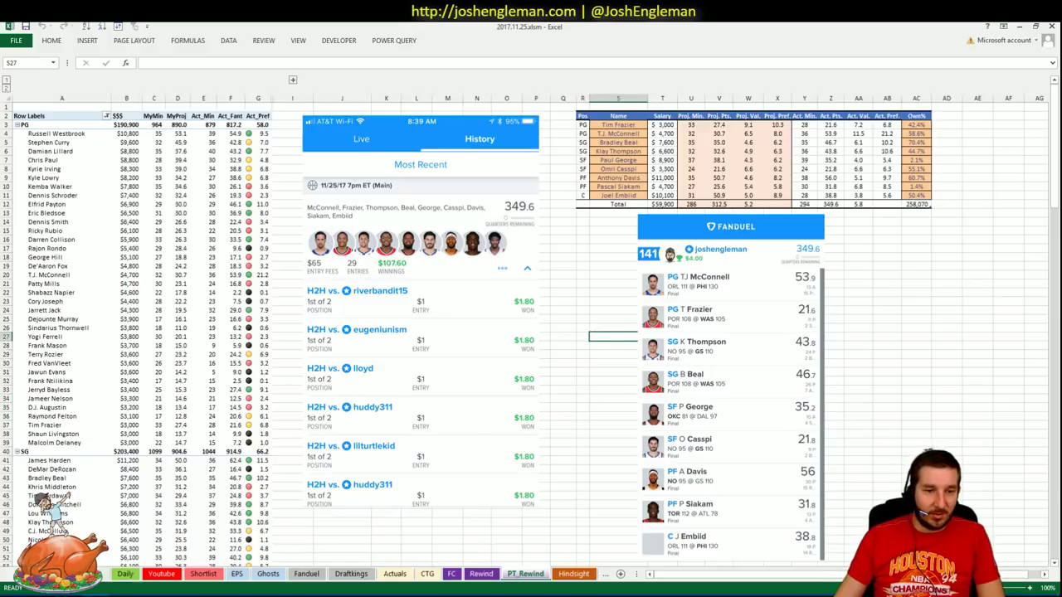
Switch to the ESPN page in Chrome and view the NBA games for November 26 in the scoreboard
key("alt+Tab")
left_click(235, 88)
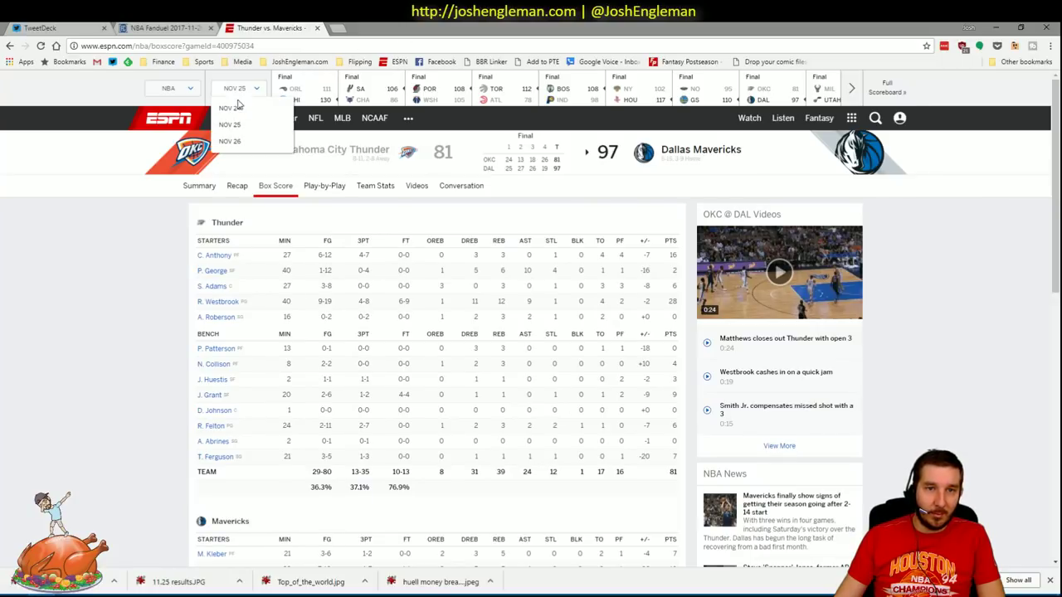
left_click(230, 141)
left_click(260, 92)
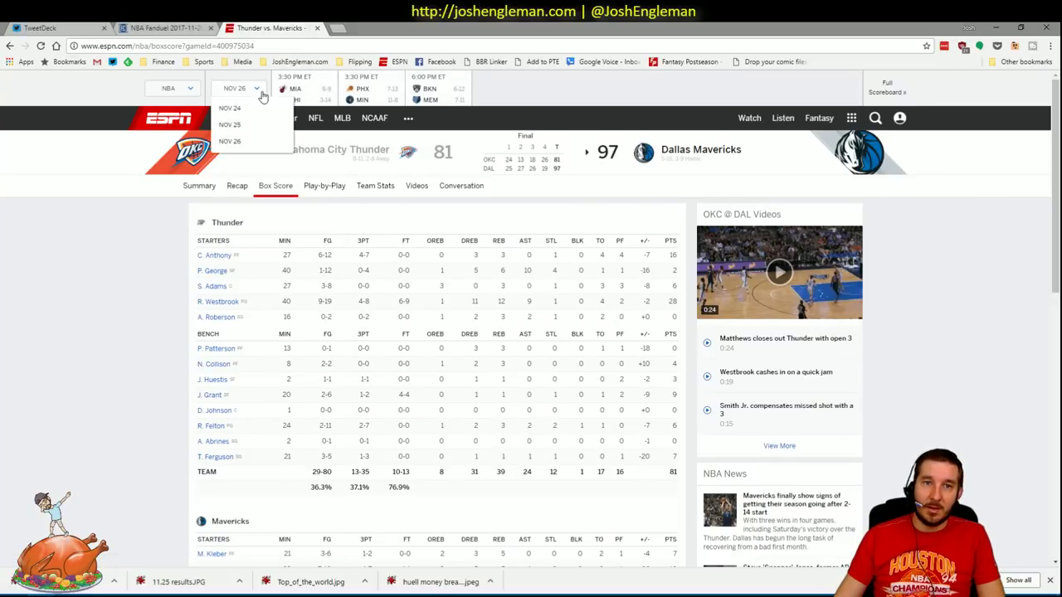
left_click(262, 96)
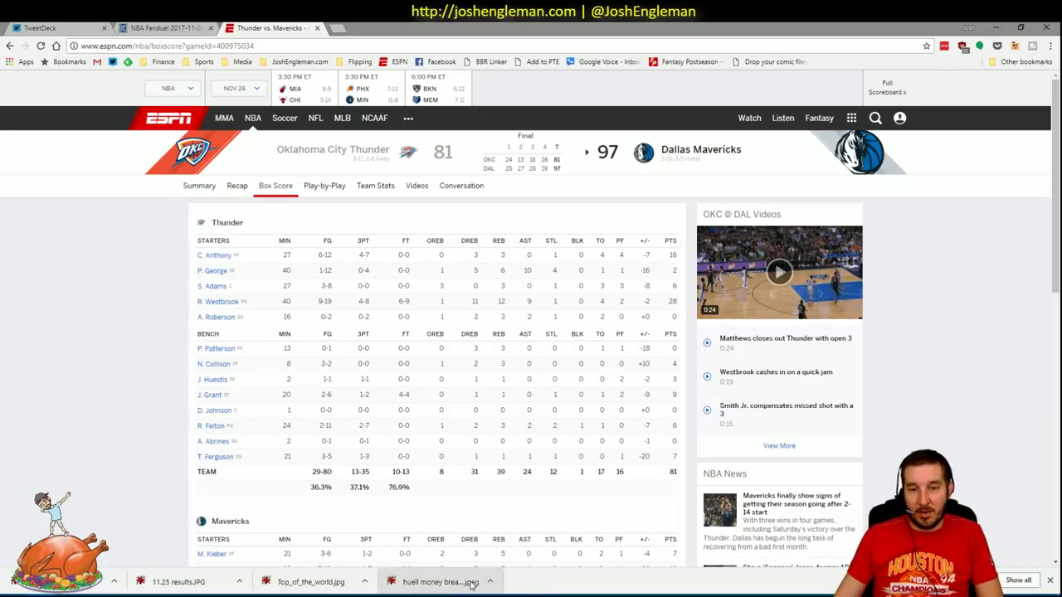
View the downloaded image "huell money breaking bad.jpeg" in IrfanView over the middle of the page, and close it
left_click(461, 584)
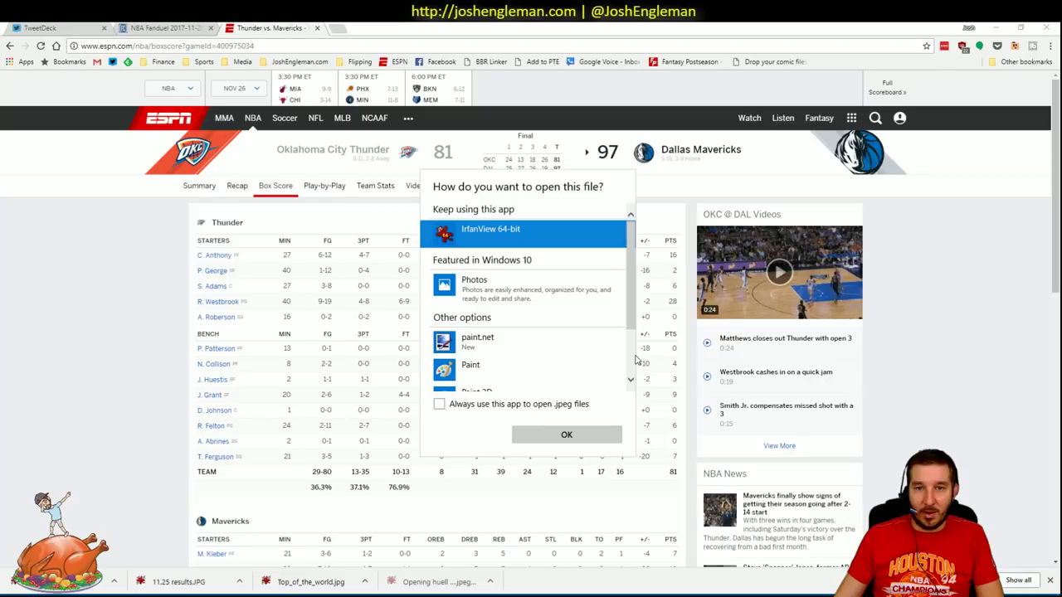
double_click(553, 234)
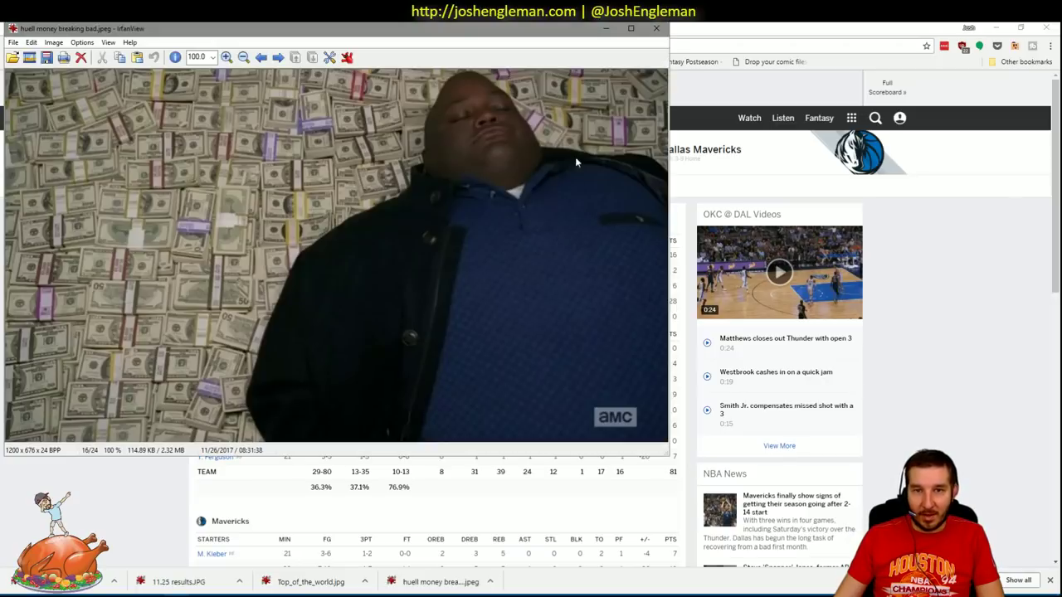
left_click_drag(569, 27, 784, 101)
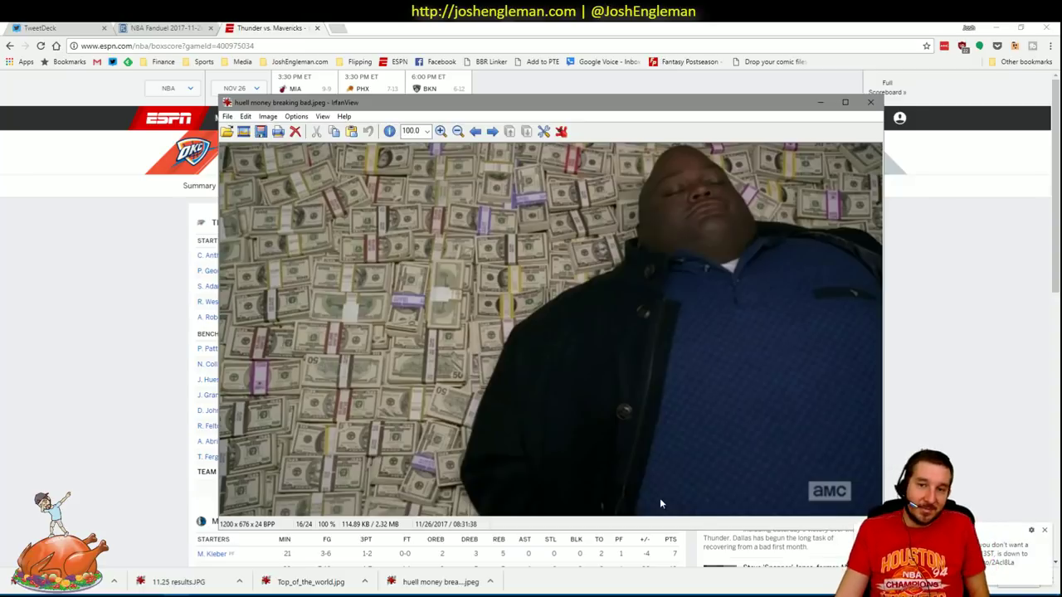
left_click(871, 102)
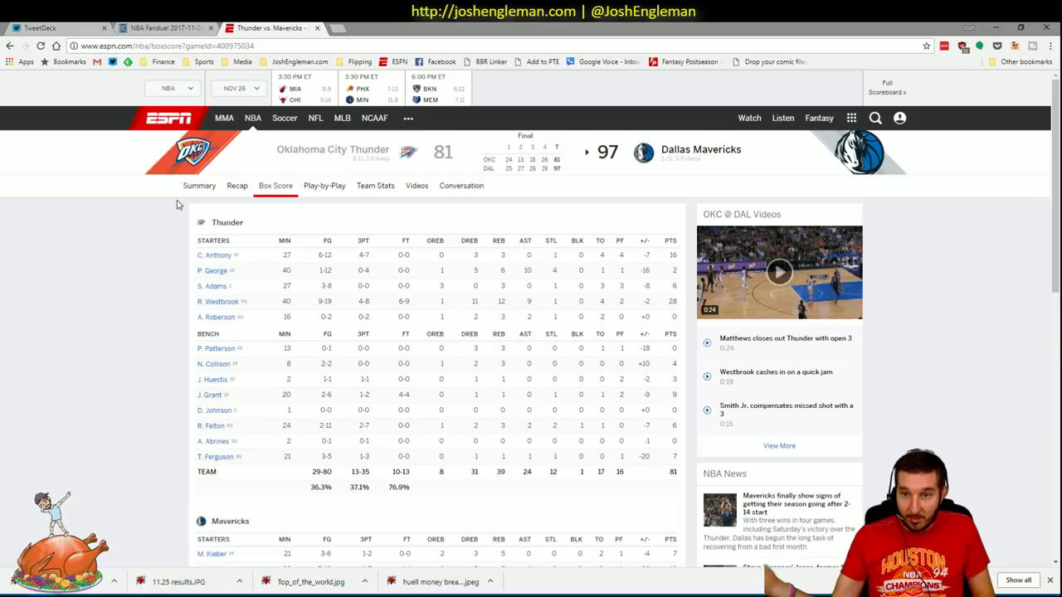
left_click(243, 188)
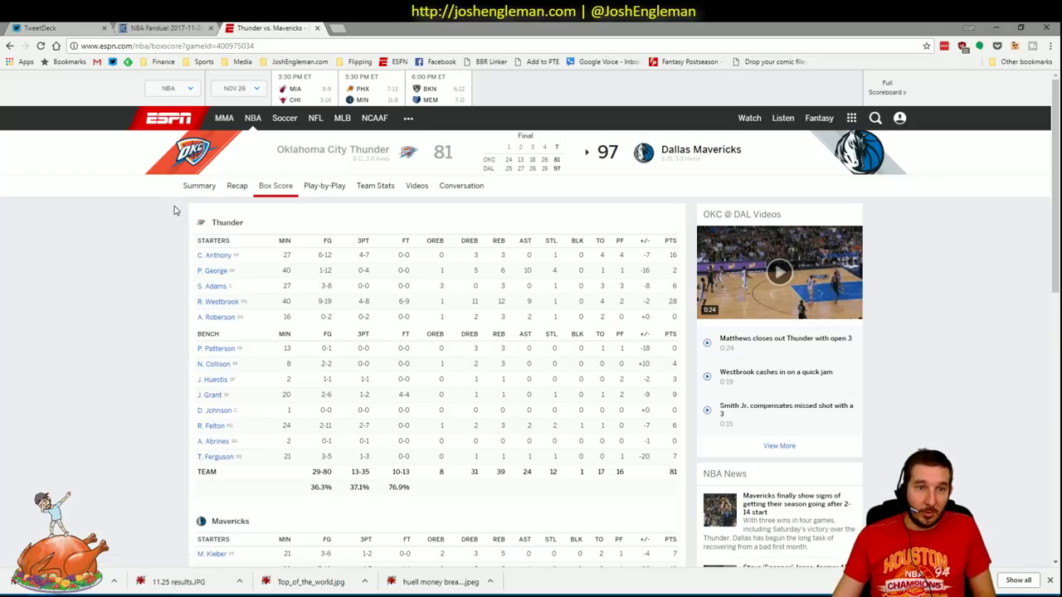